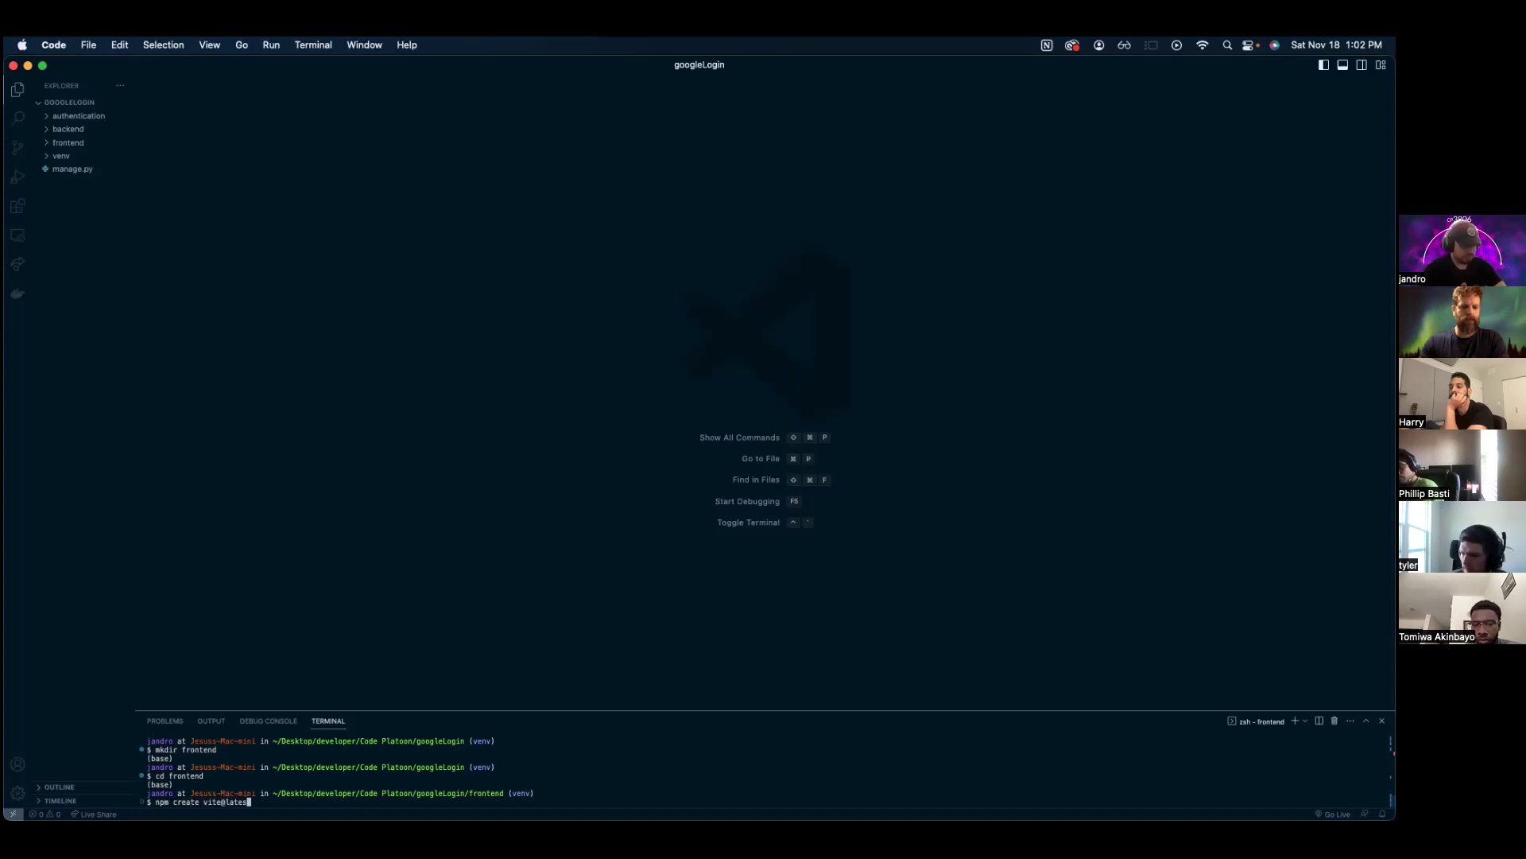
- Scaffold a Vite app named auth using React with the JavaScript variant
{"action": "key", "text": "Return"}
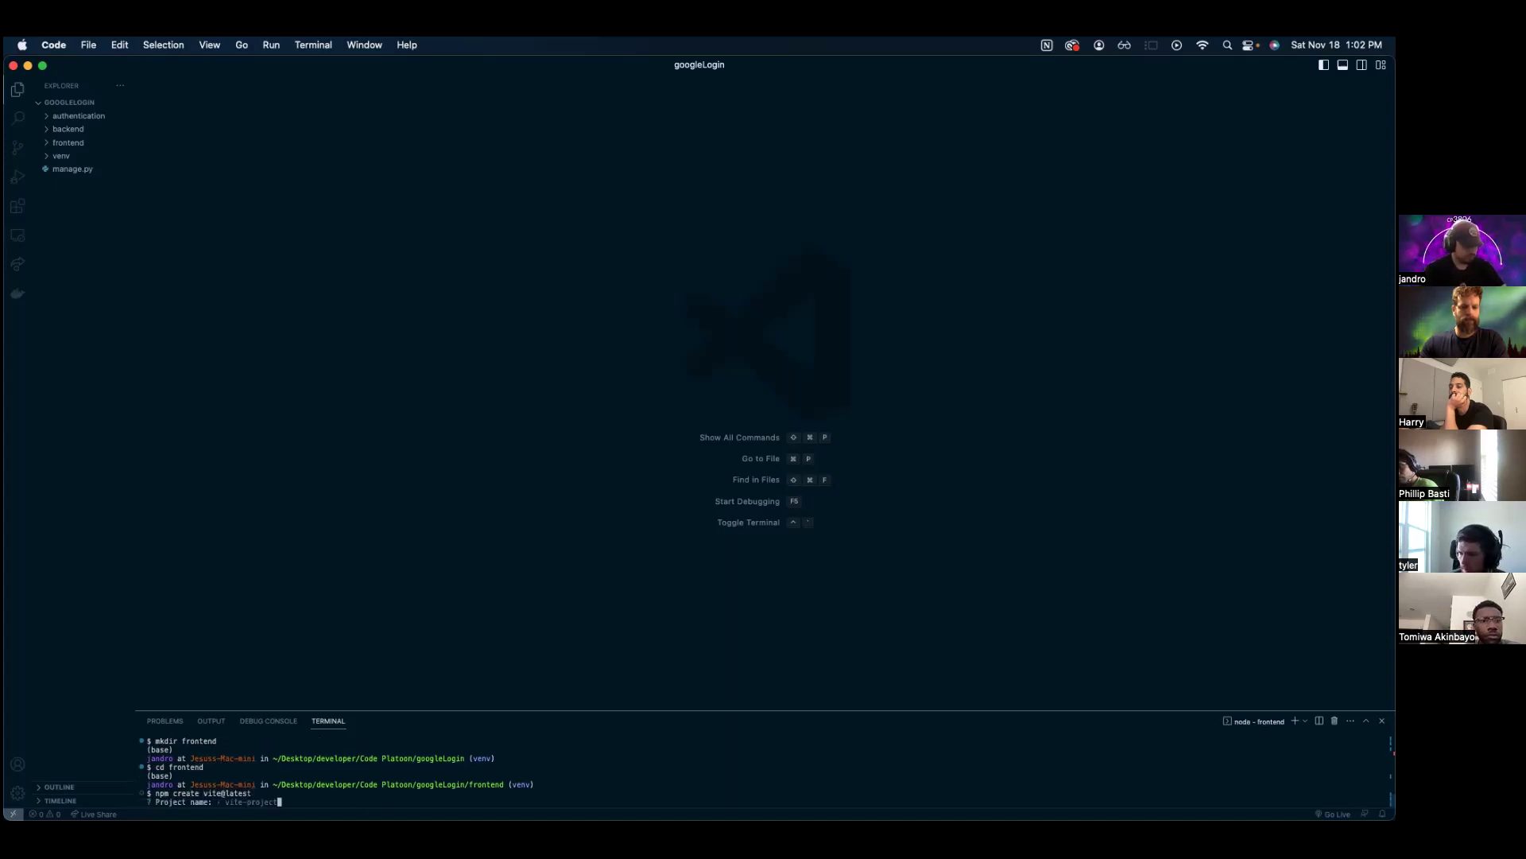
{"action": "type", "text": "auth"}
{"action": "key", "text": "Return"}
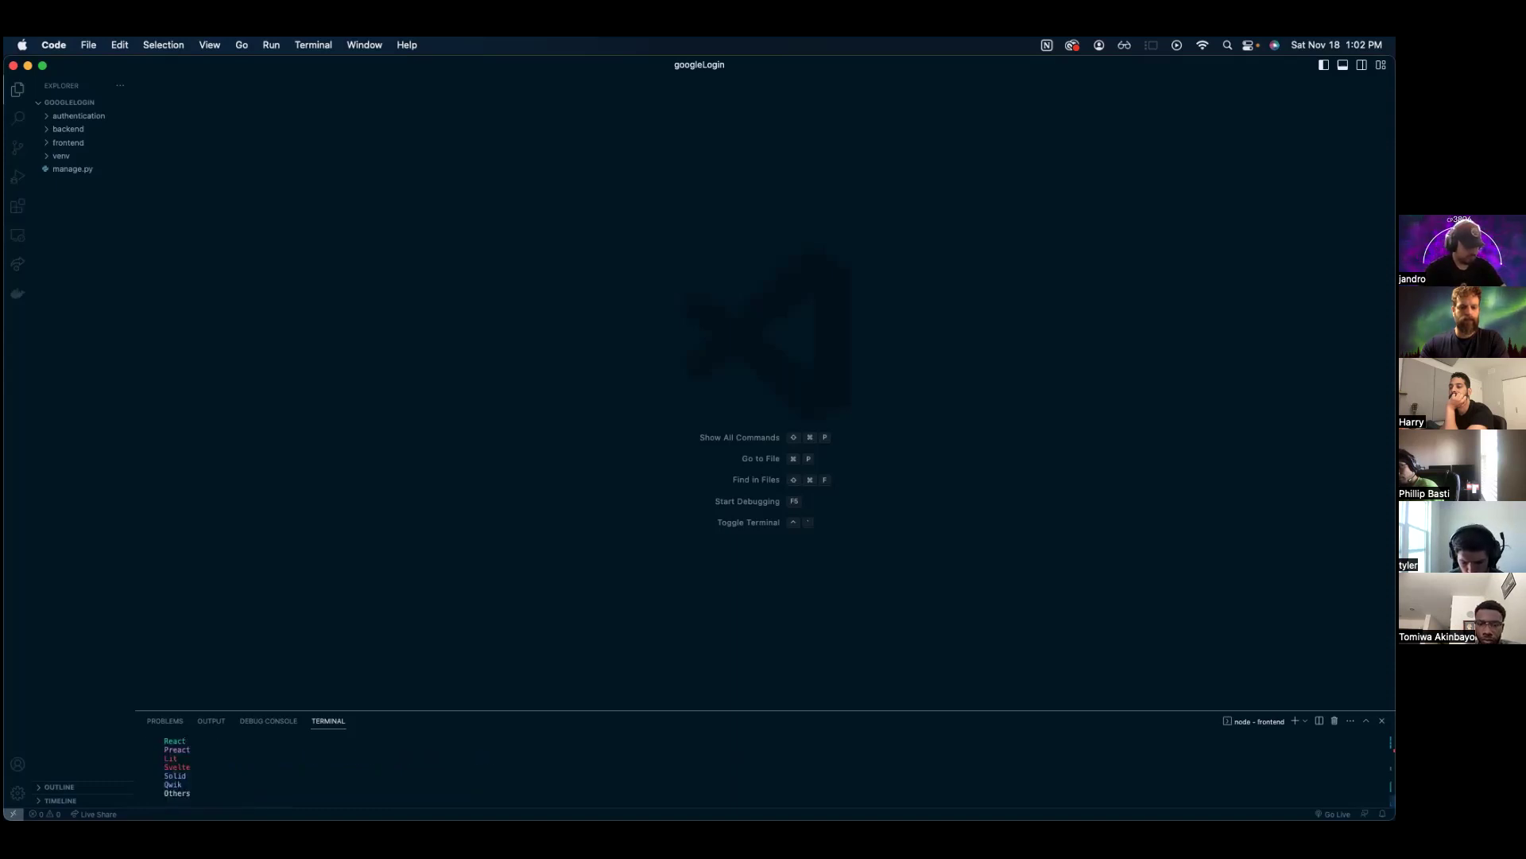
{"action": "key", "text": "Return"}
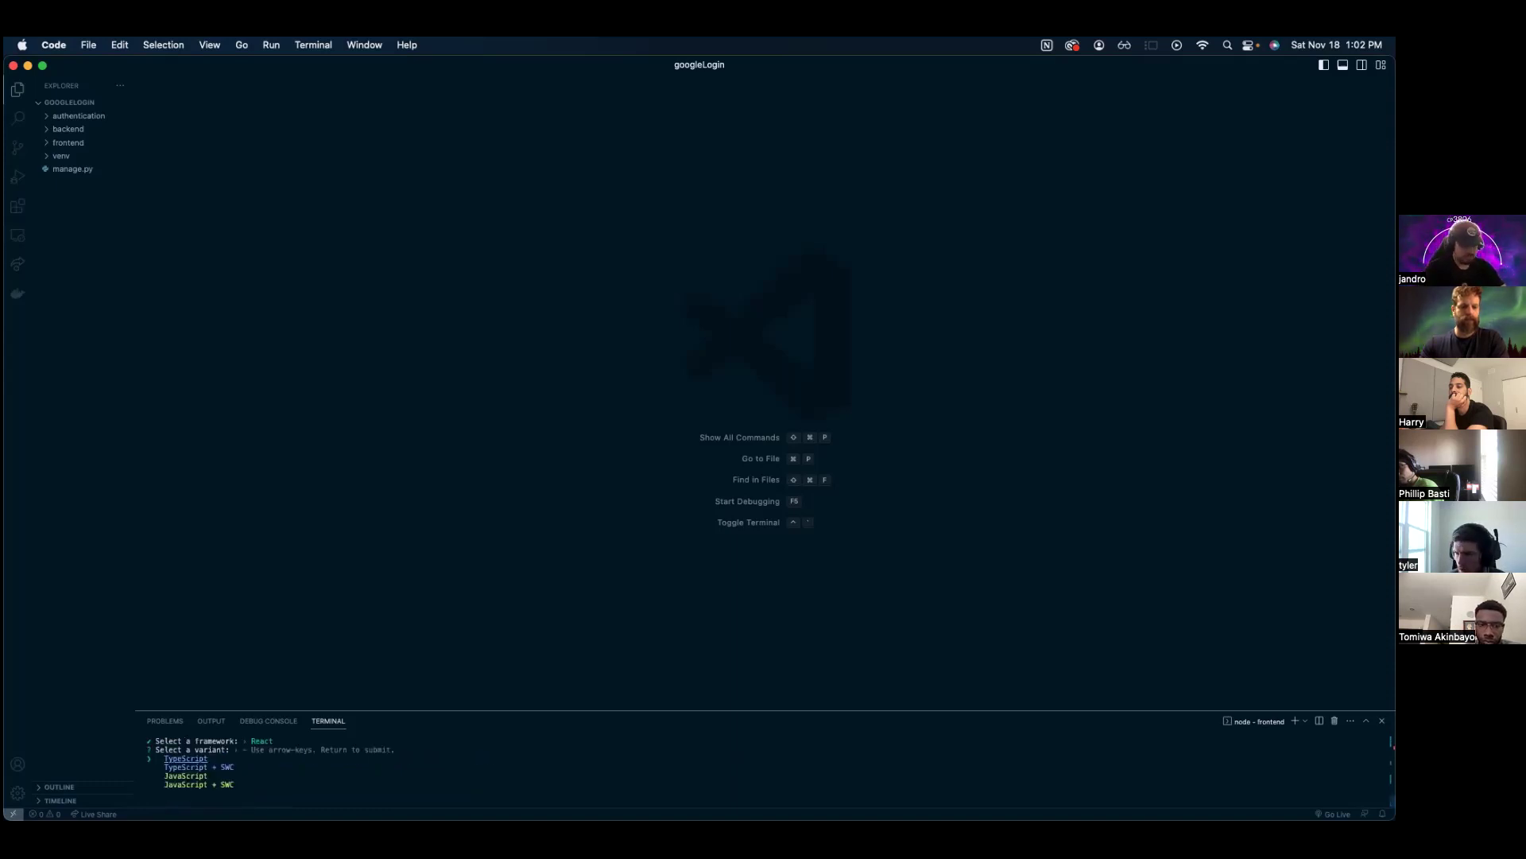
{"action": "key", "text": "Return"}
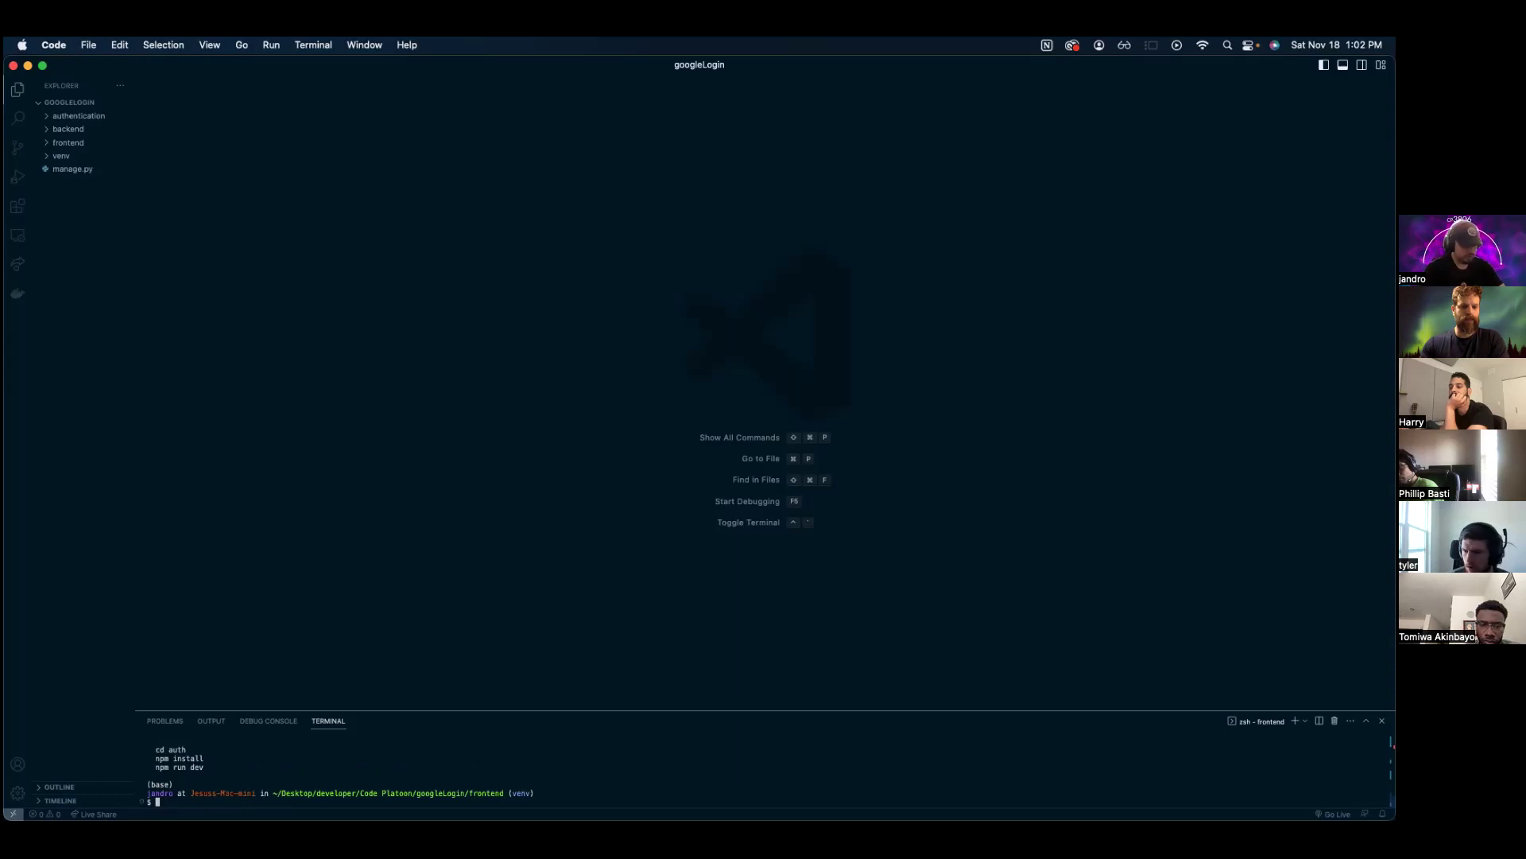
- Run npm install inside the new auth folder
{"action": "type", "text": "cd auth"}
{"action": "key", "text": "Return"}
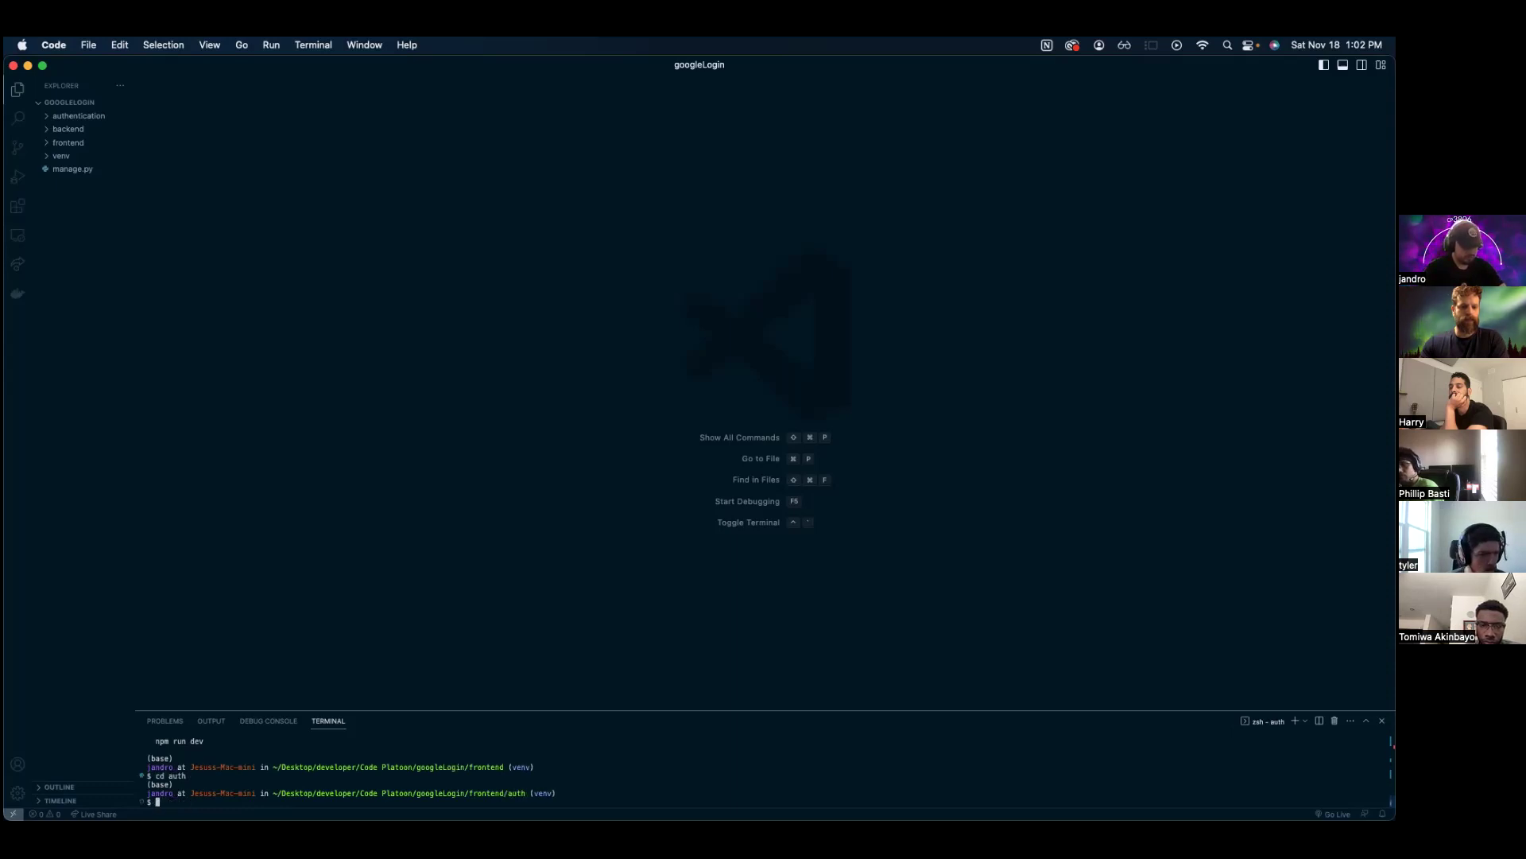
{"action": "type", "text": "npm install"}
{"action": "key", "text": "Return"}
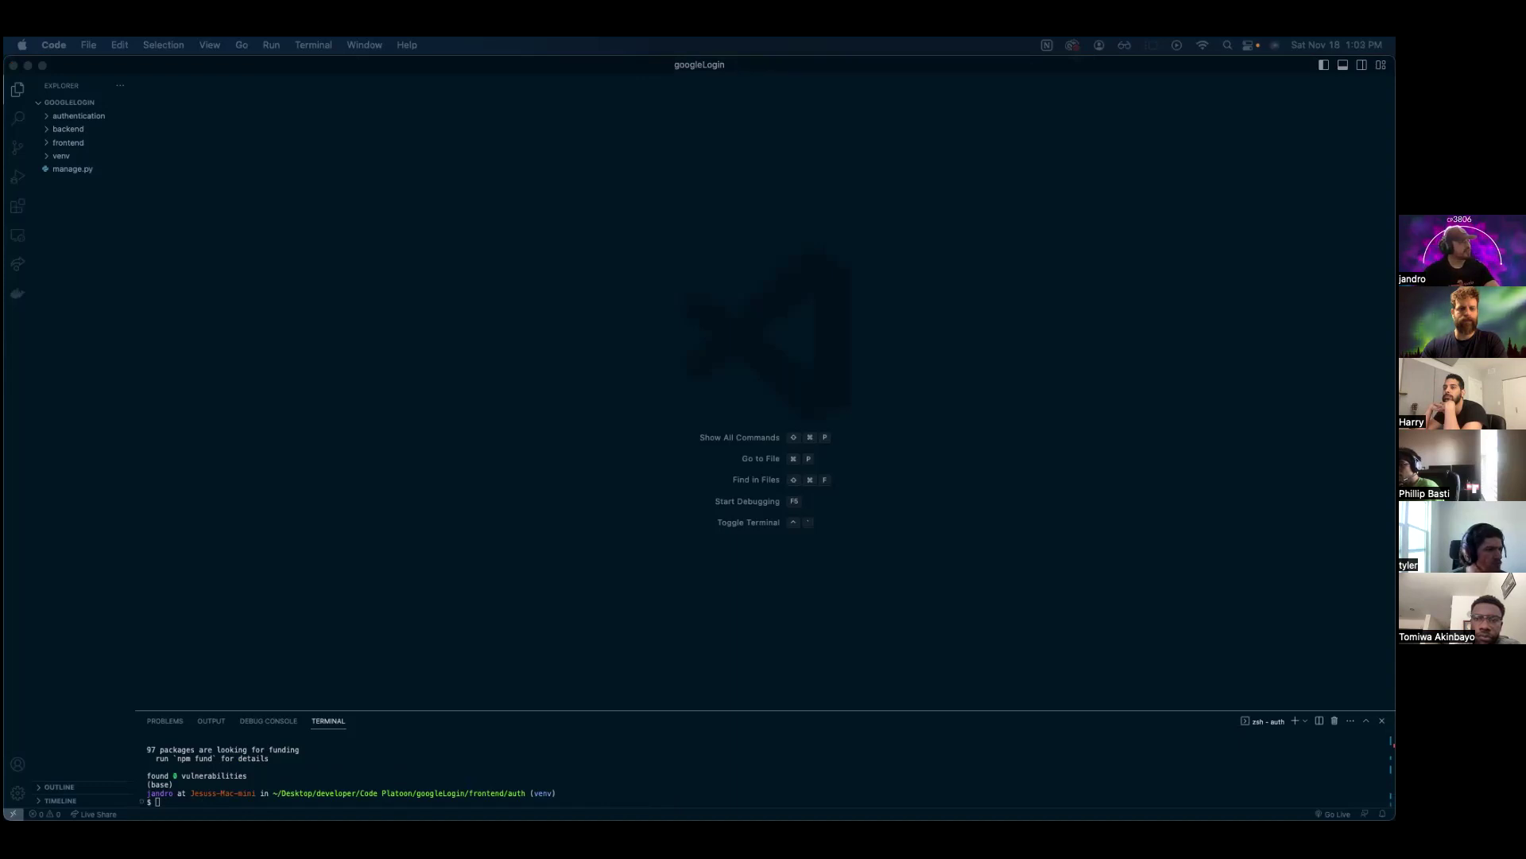
- In a maximized Chrome window, create a new project with the default name My Project 21263
{"action": "key", "text": "super+Tab"}
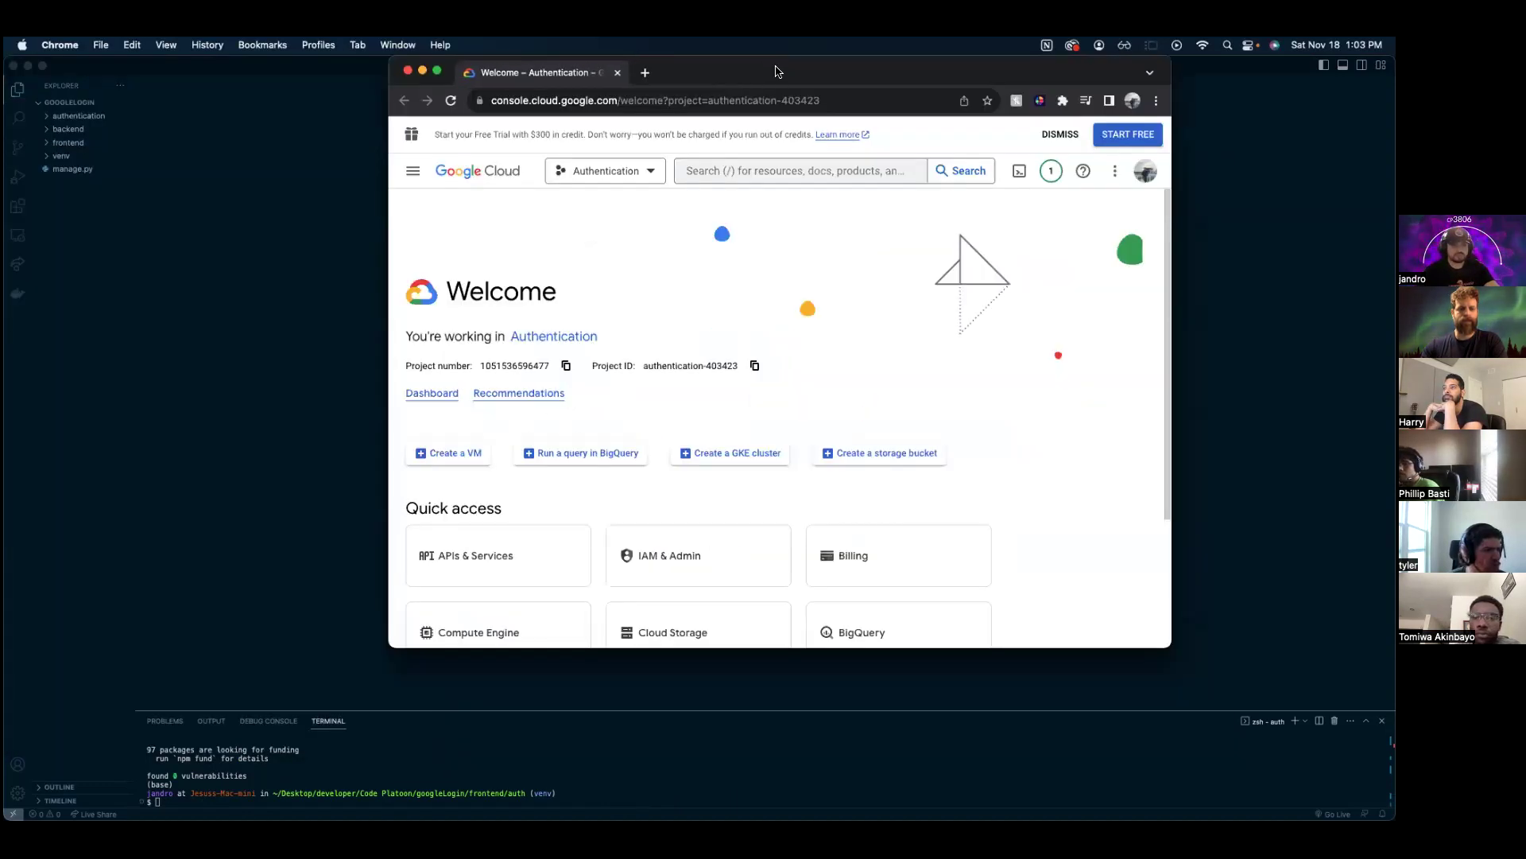
{"action": "double_click", "coordinate": [732, 73]}
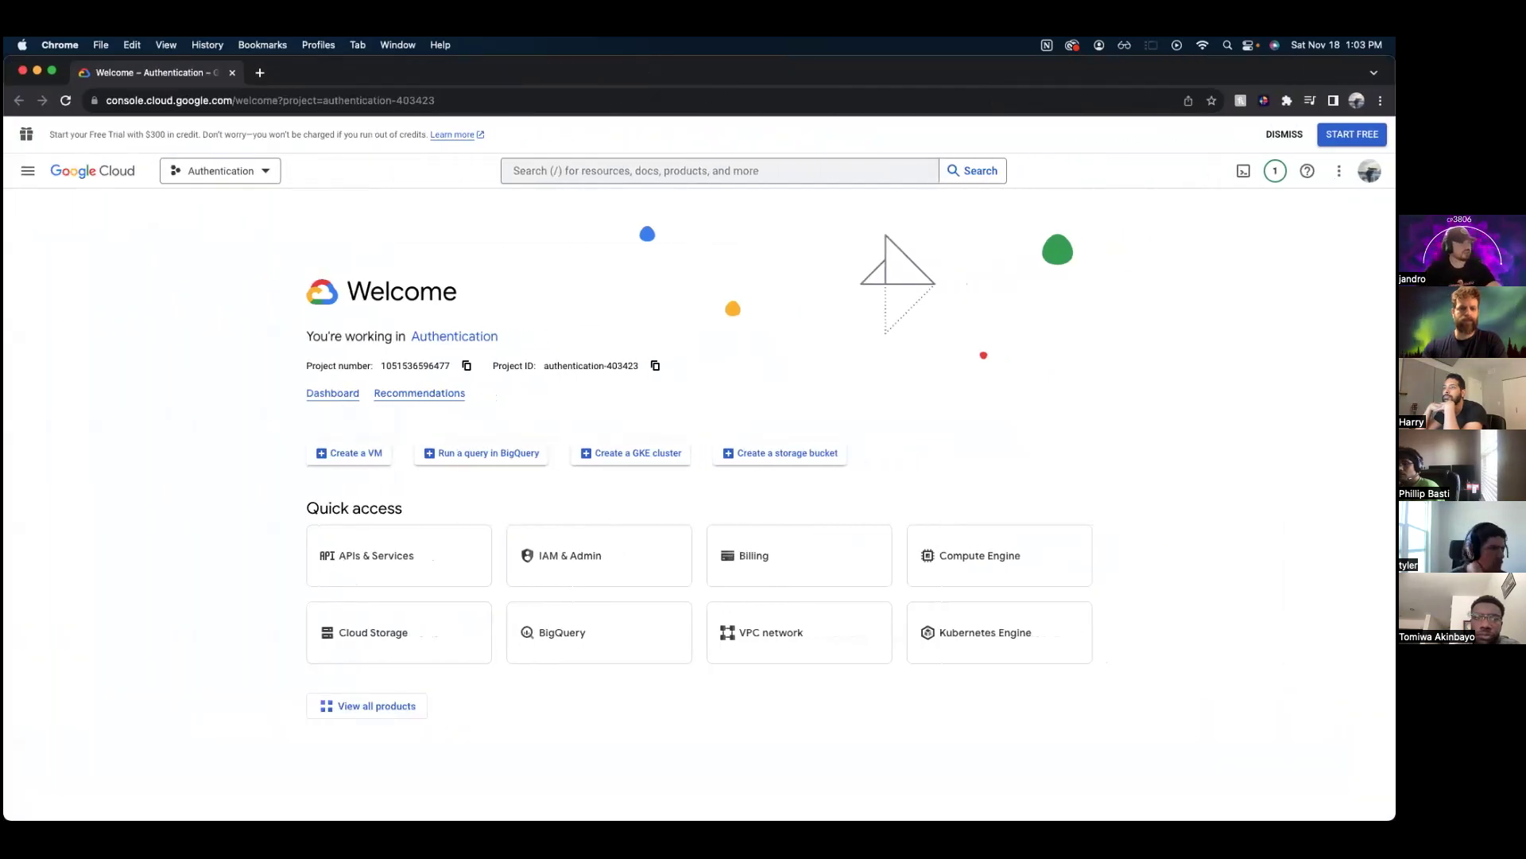
{"action": "left_click", "coordinate": [256, 178]}
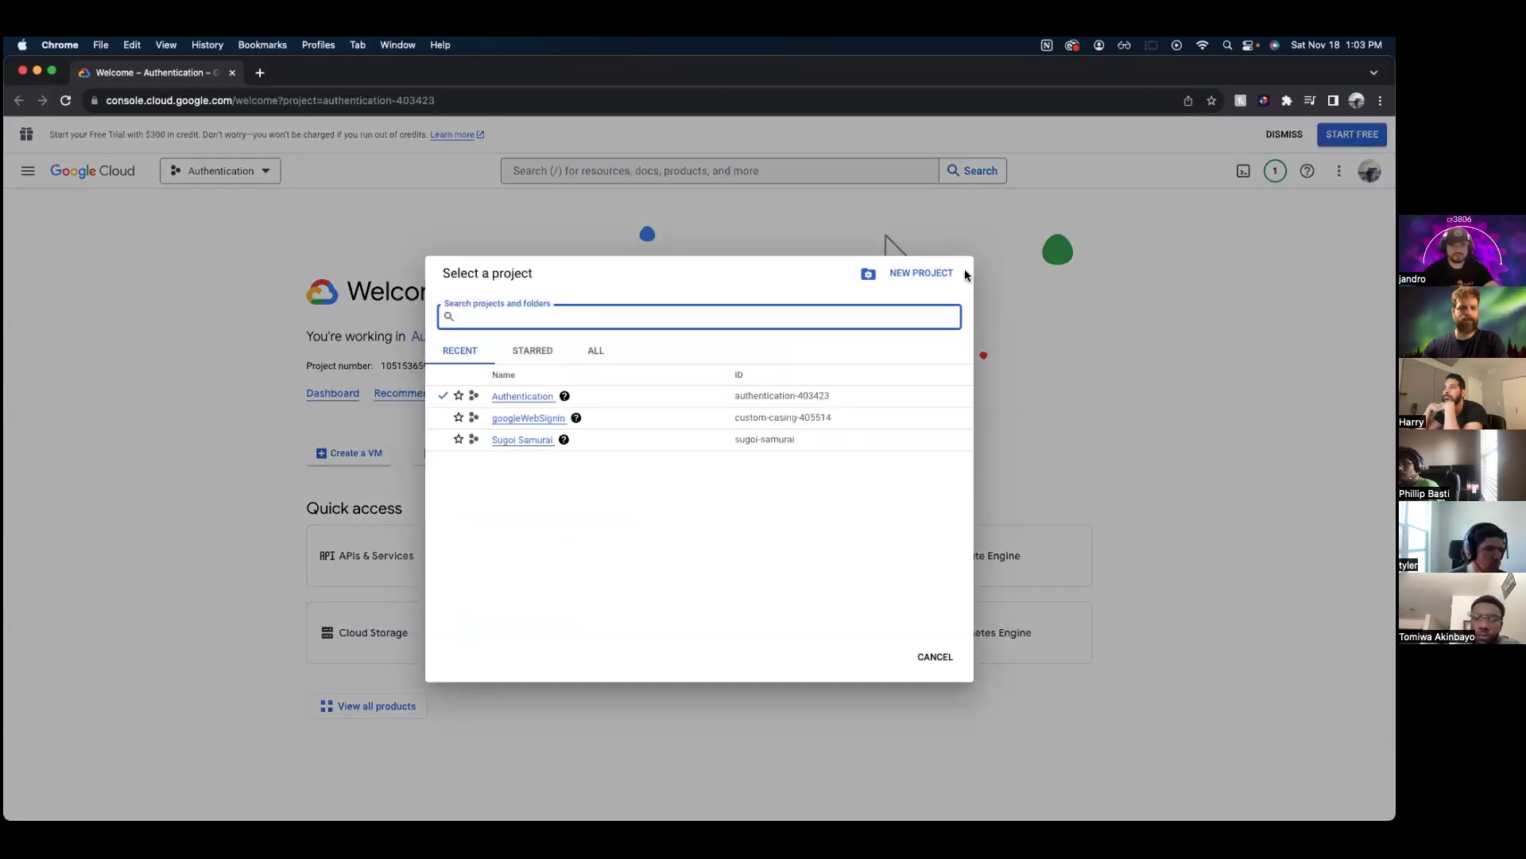
{"action": "left_click", "coordinate": [922, 273]}
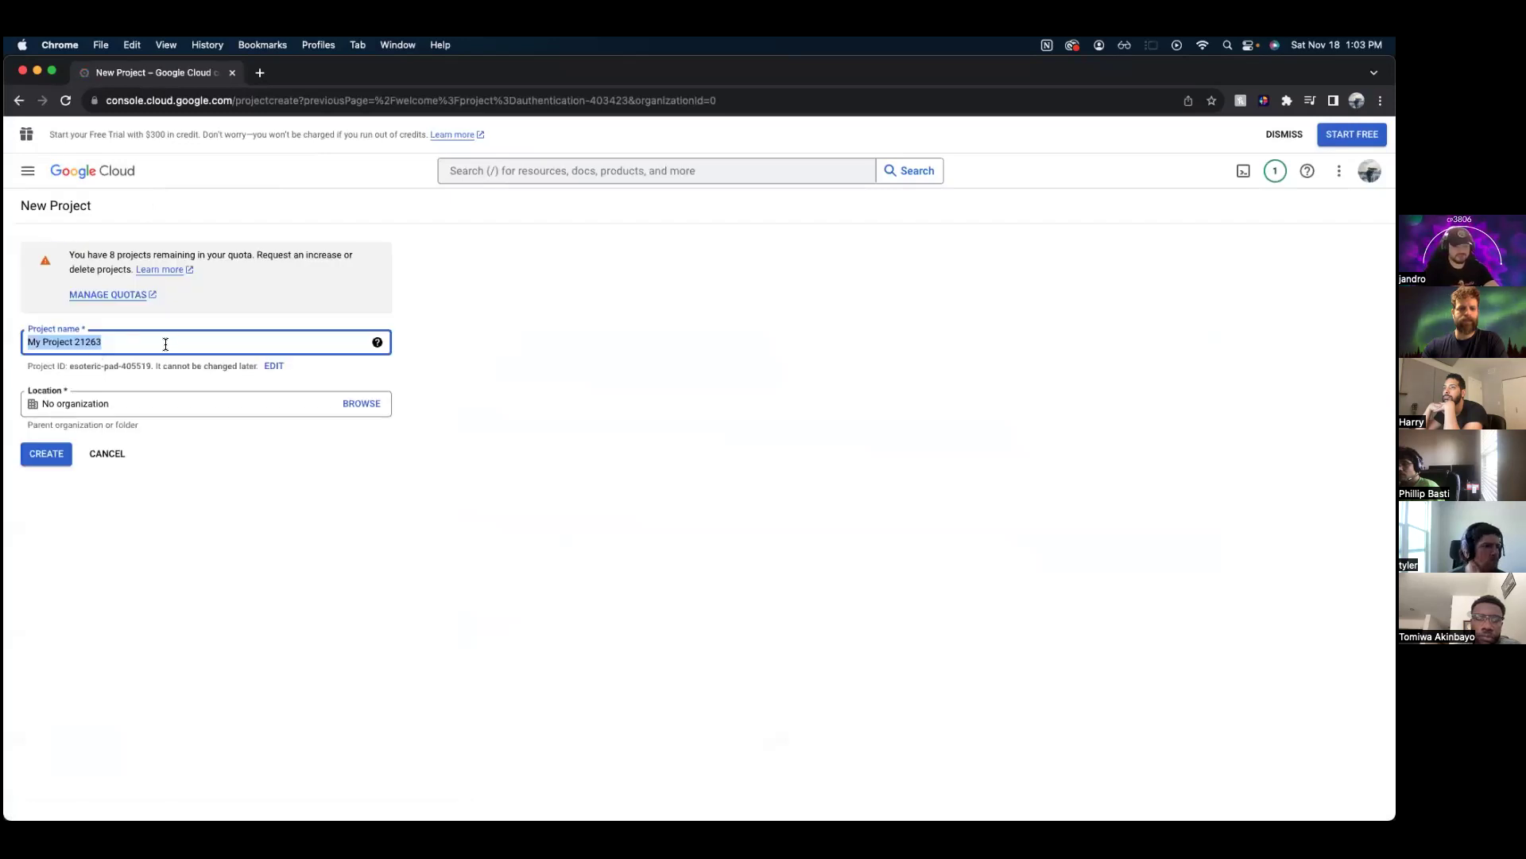
{"action": "key", "text": "Right"}
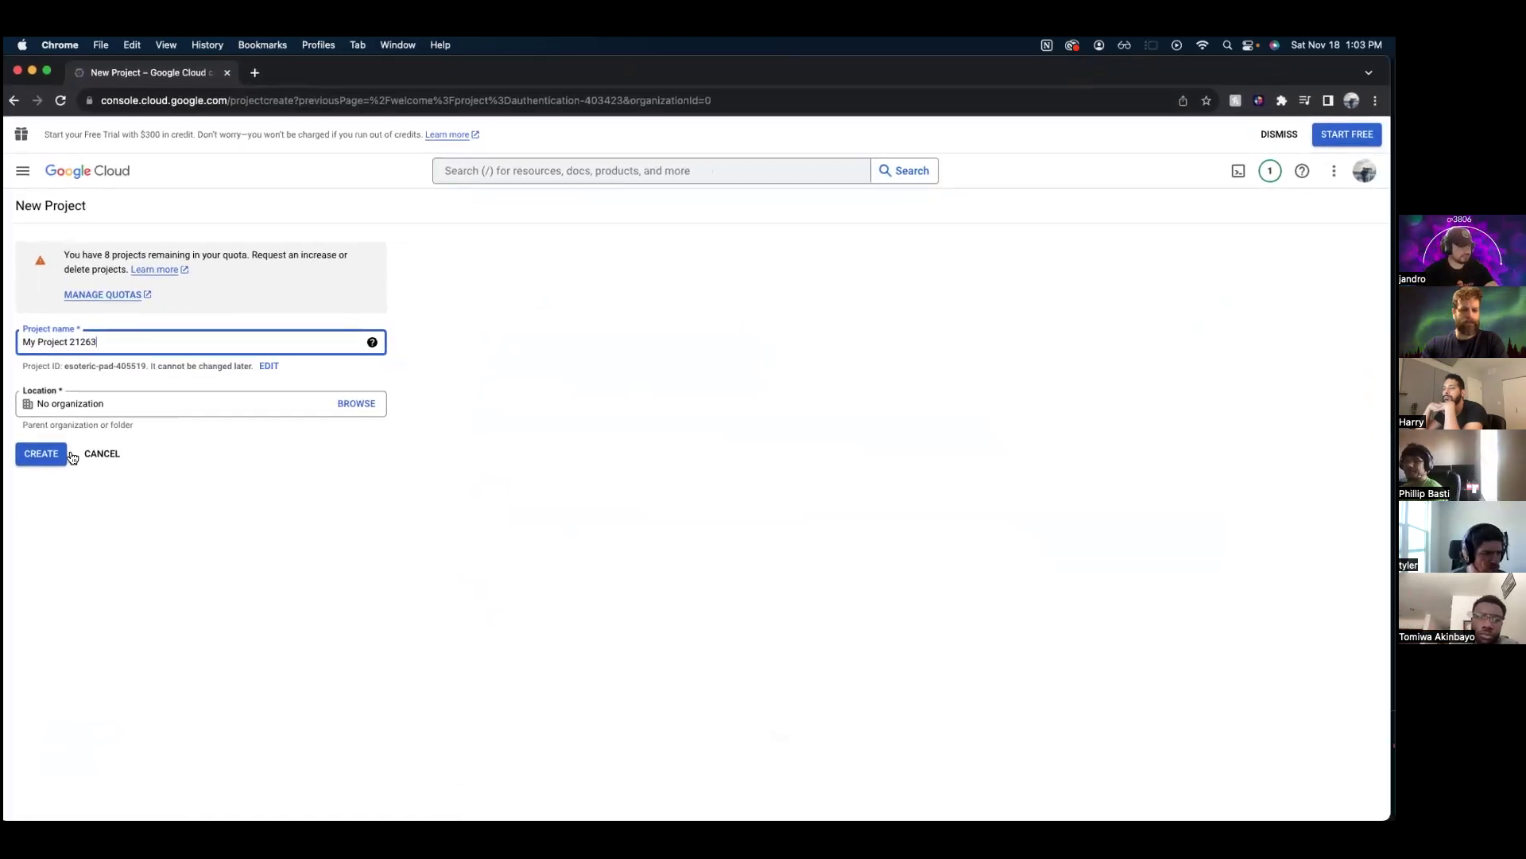
{"action": "left_click", "coordinate": [48, 453]}
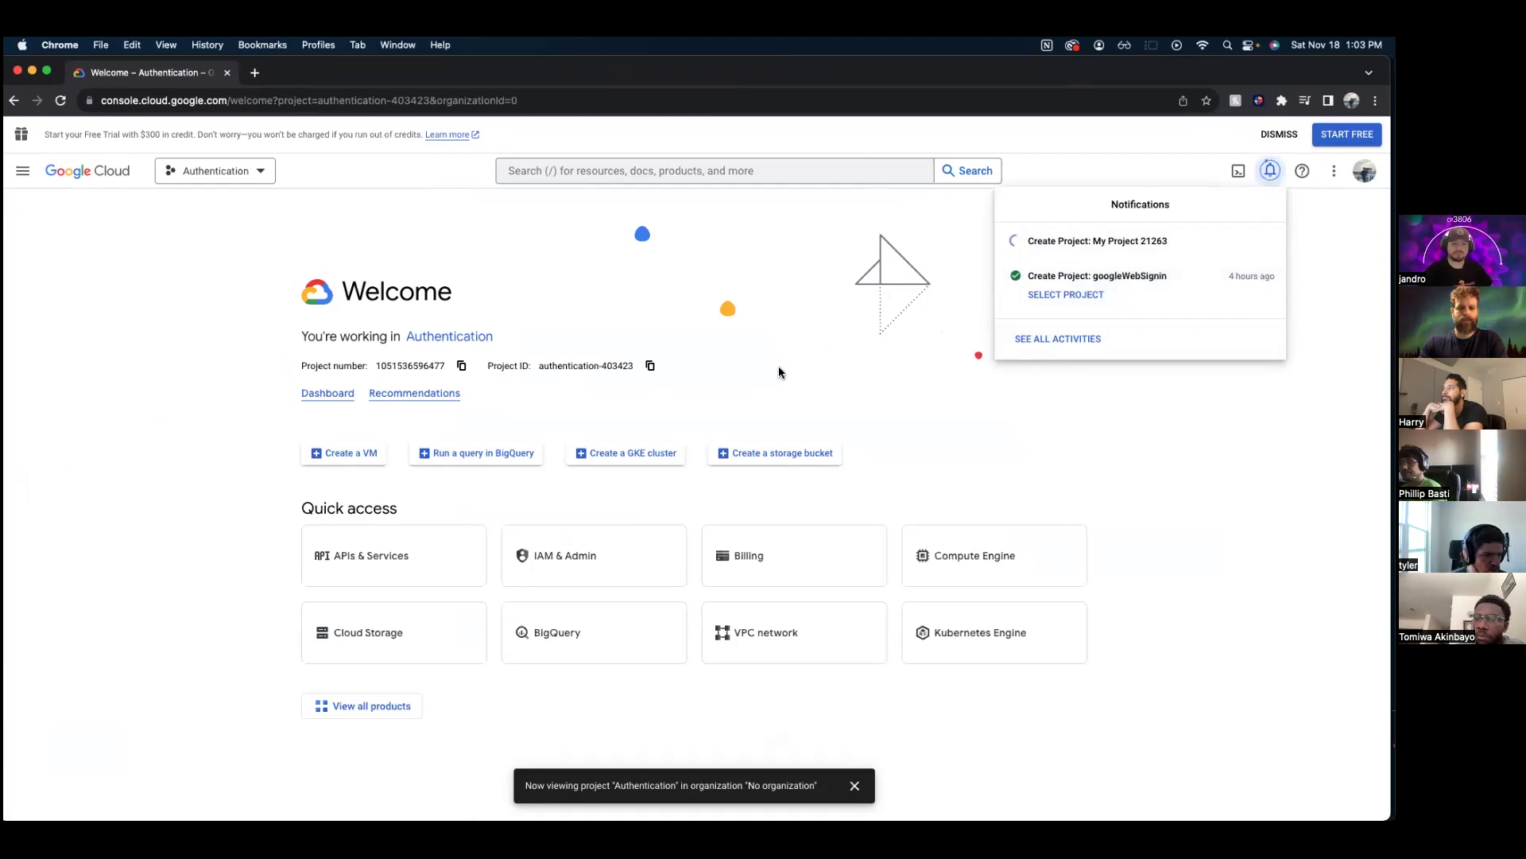
- Switch the active project to My Project 21263
{"action": "left_click", "coordinate": [254, 174]}
{"action": "left_click", "coordinate": [509, 395]}
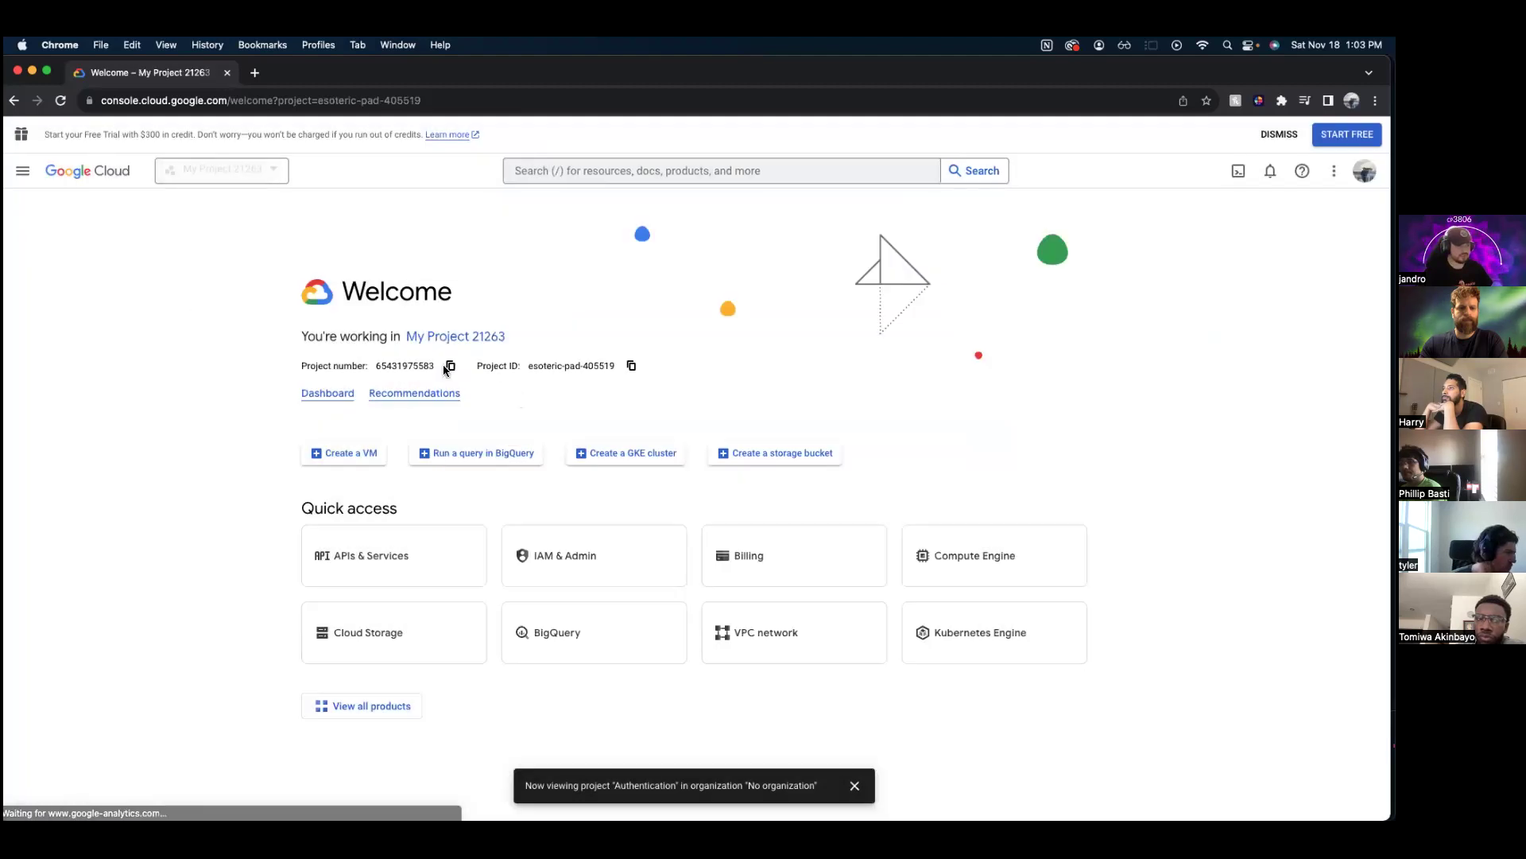
{"action": "left_click", "coordinate": [23, 171]}
- Start an OAuth consent screen registration with External as the user type
{"action": "mouse_move", "coordinate": [112, 322]}
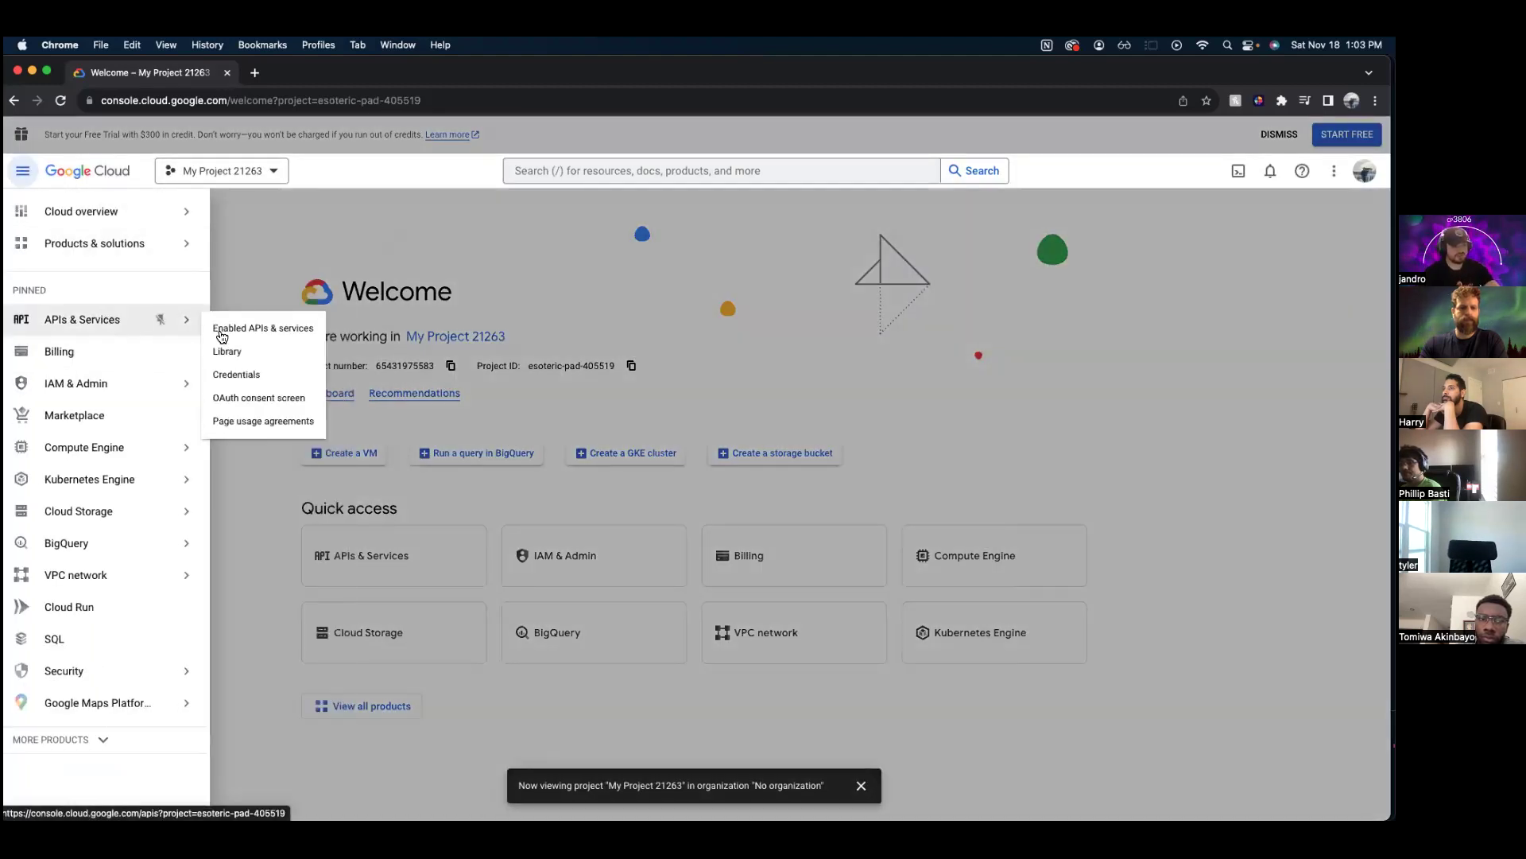
{"action": "left_click", "coordinate": [288, 400]}
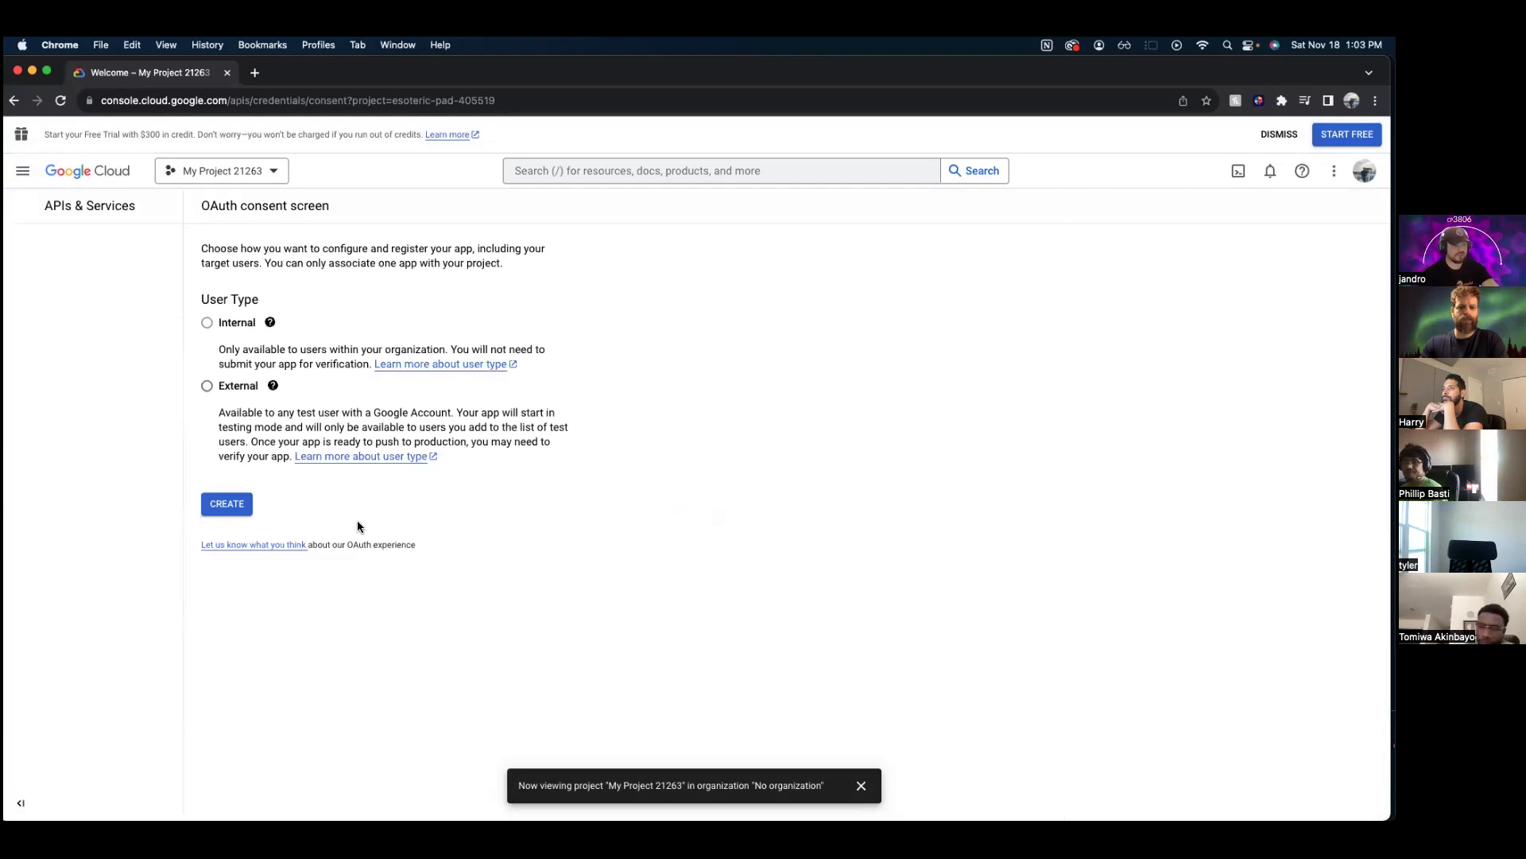
{"action": "left_click", "coordinate": [273, 385]}
{"action": "left_click", "coordinate": [300, 497]}
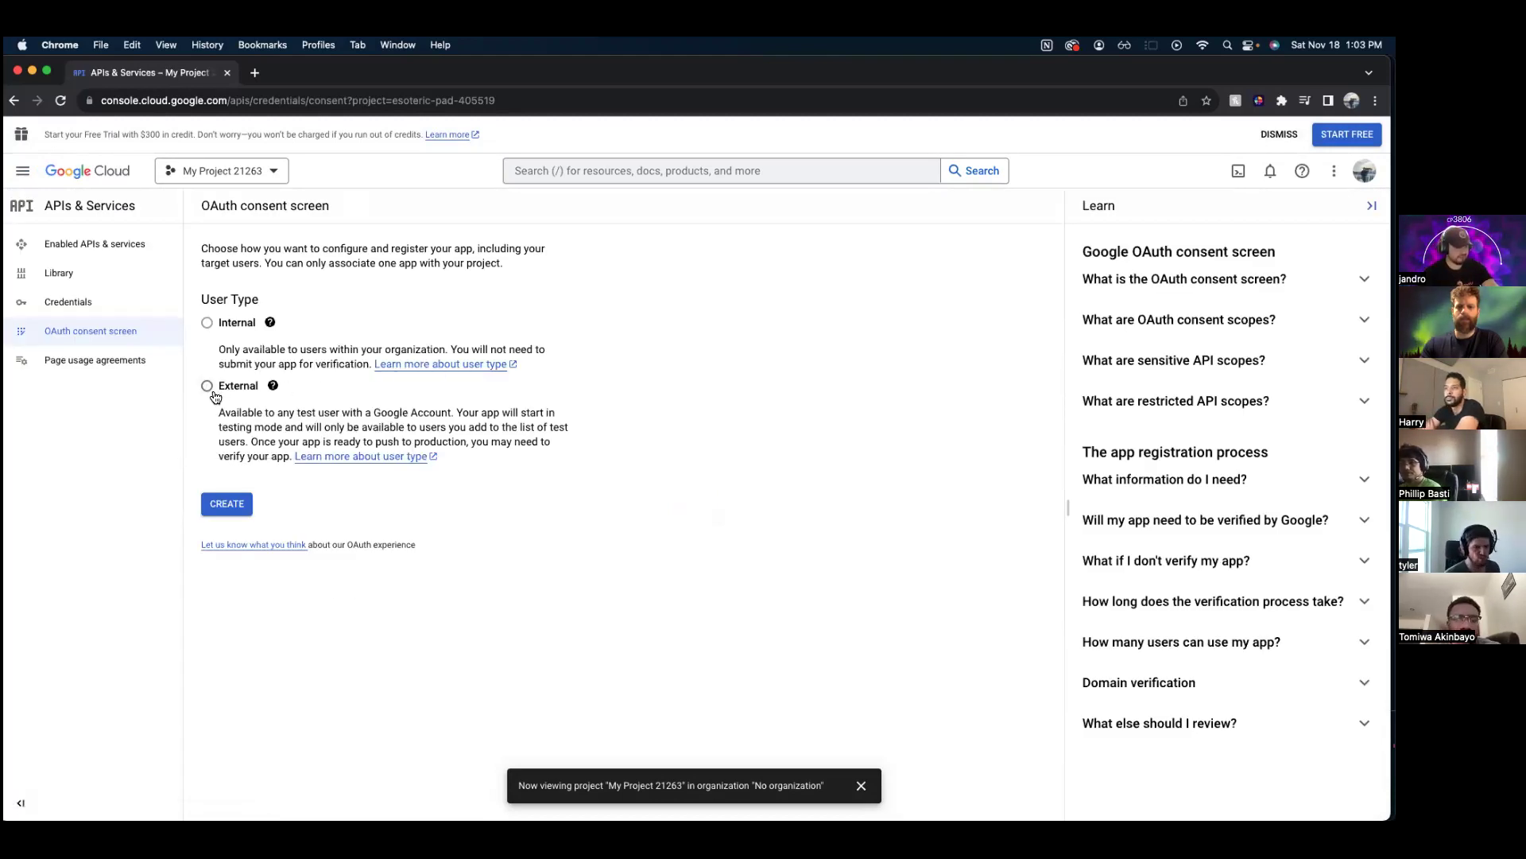
{"action": "left_click", "coordinate": [208, 388]}
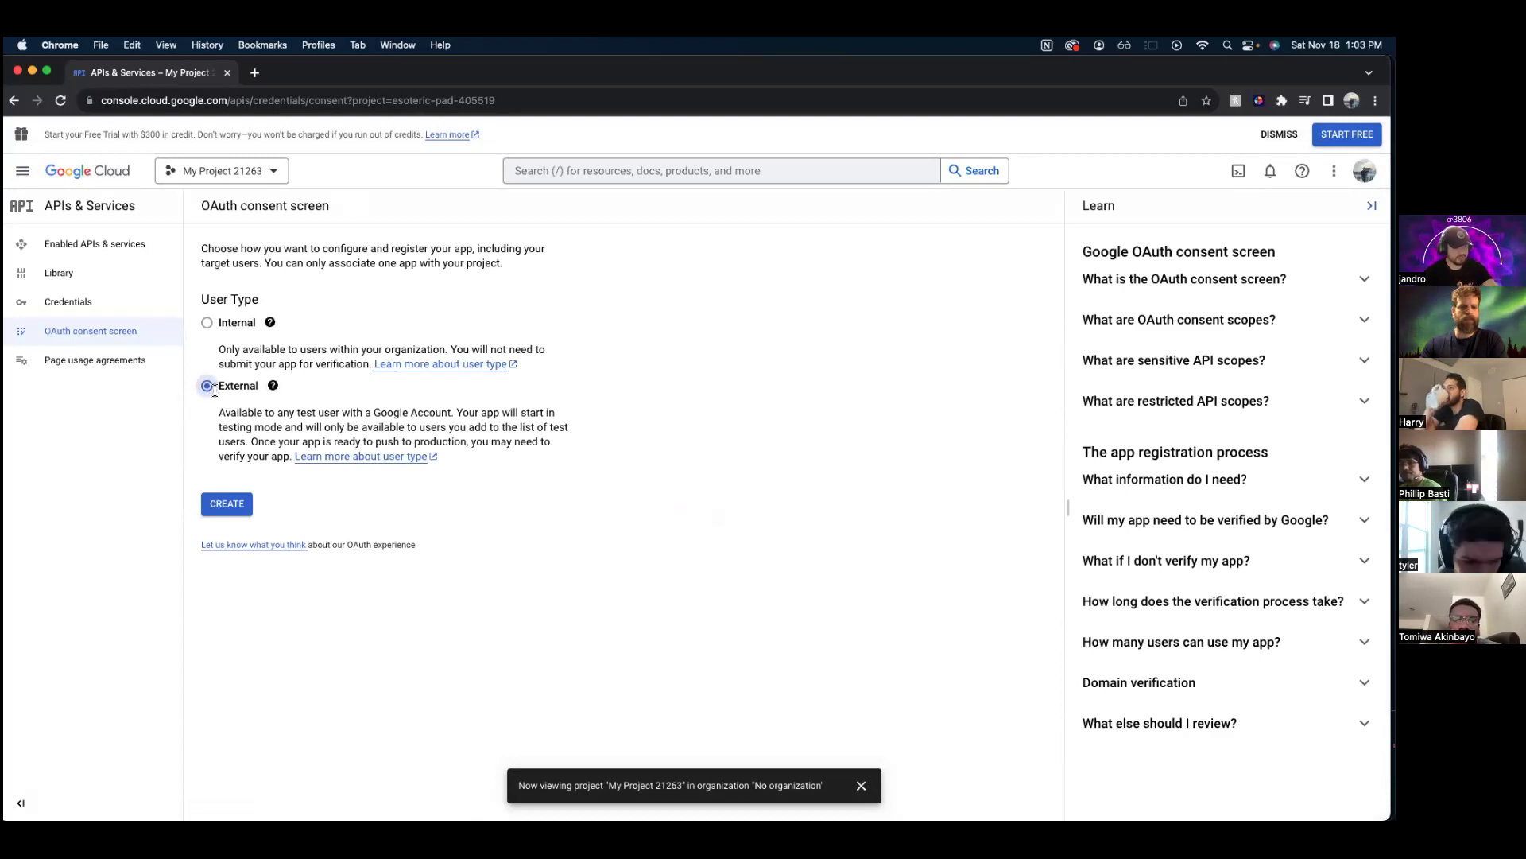
{"action": "left_click", "coordinate": [228, 504]}
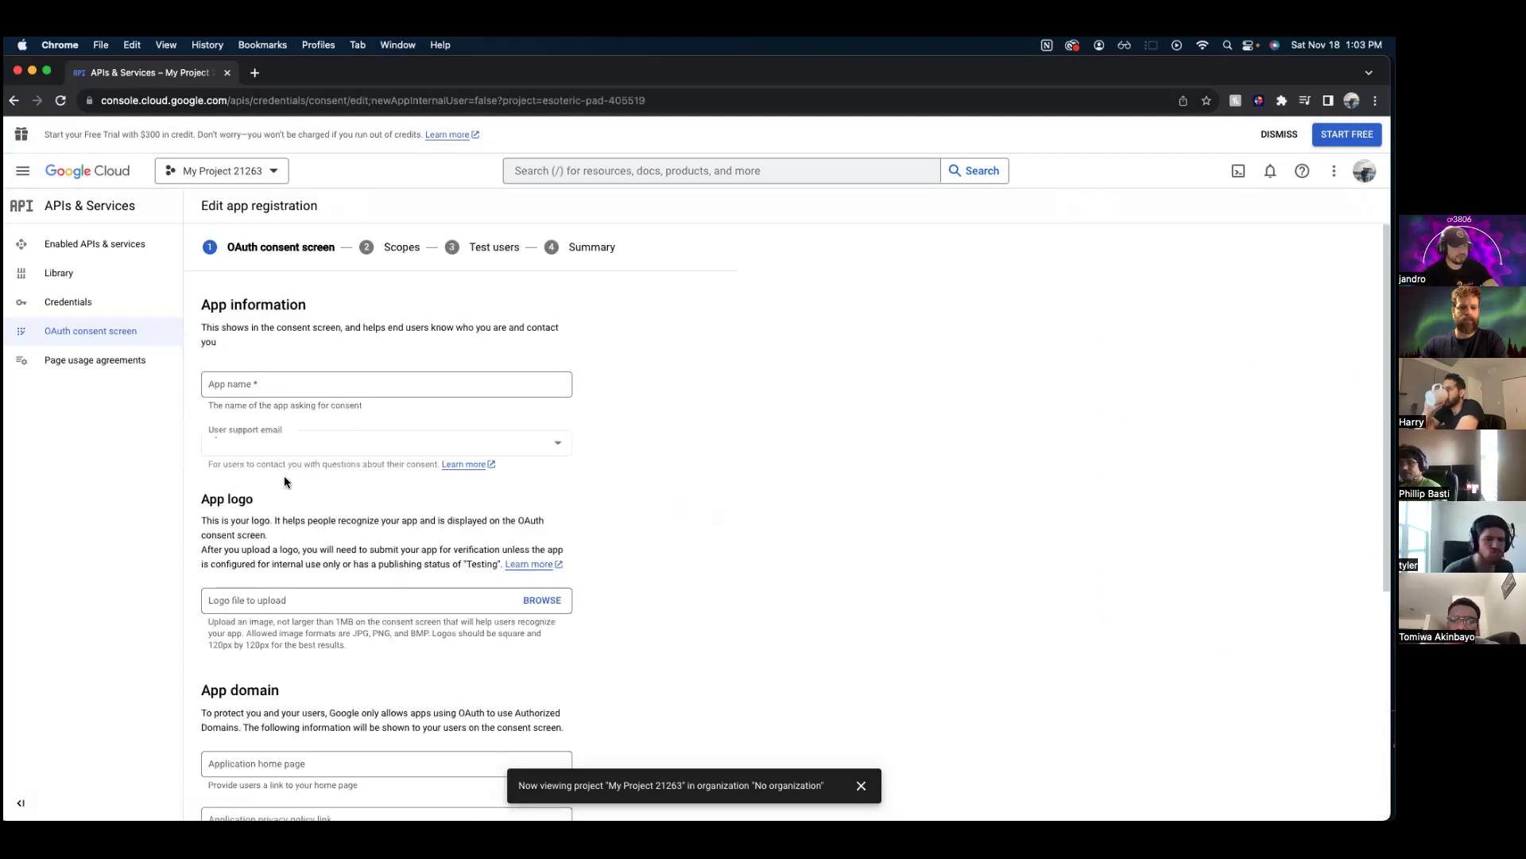
- Name the app websignin and choose the account e-mail as user support email
{"action": "left_click", "coordinate": [351, 388]}
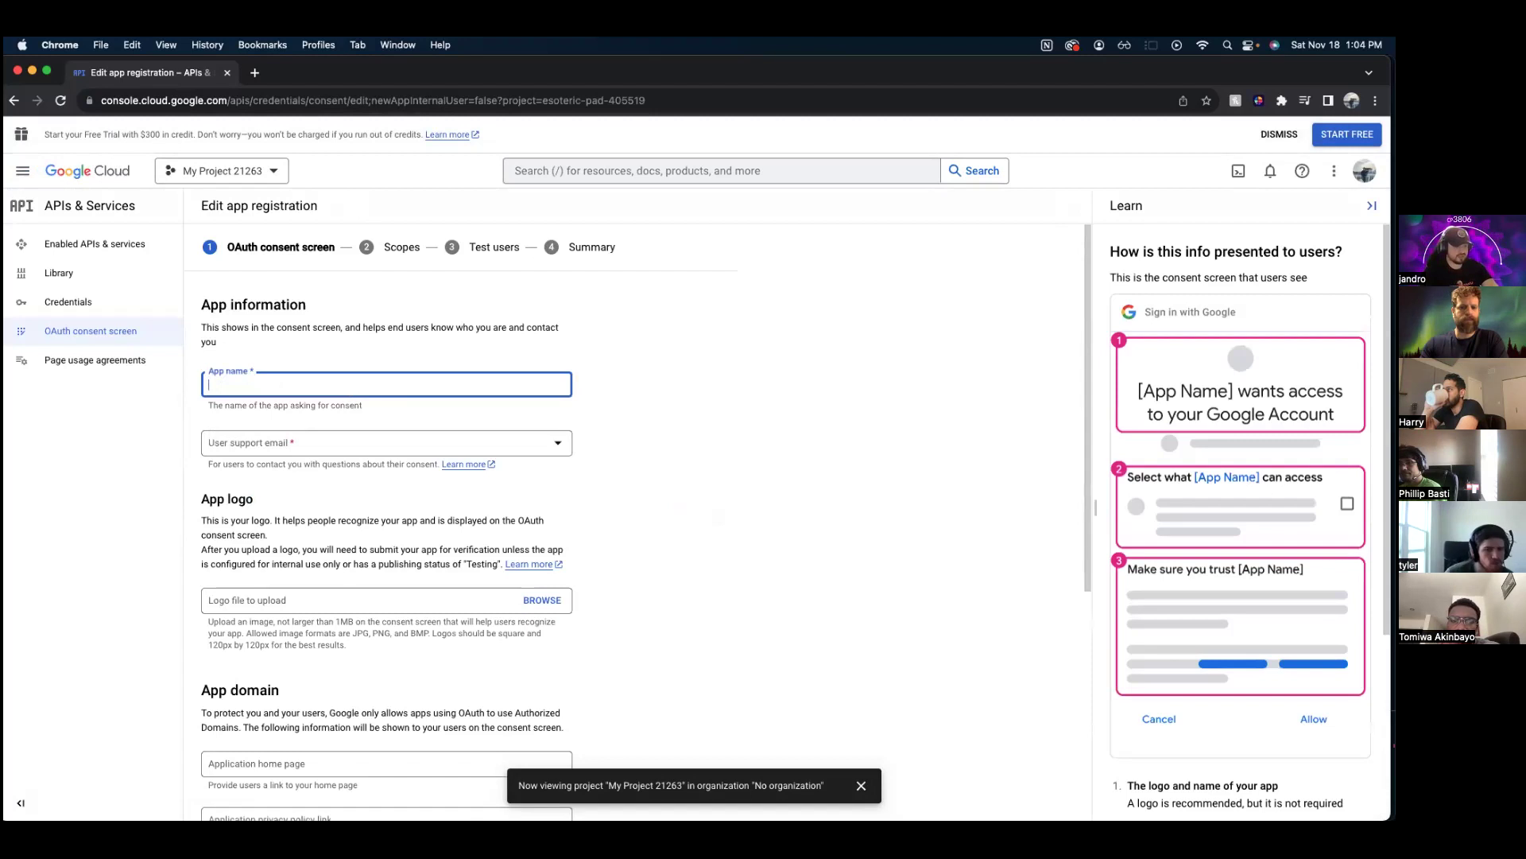
{"action": "type", "text": "websignin"}
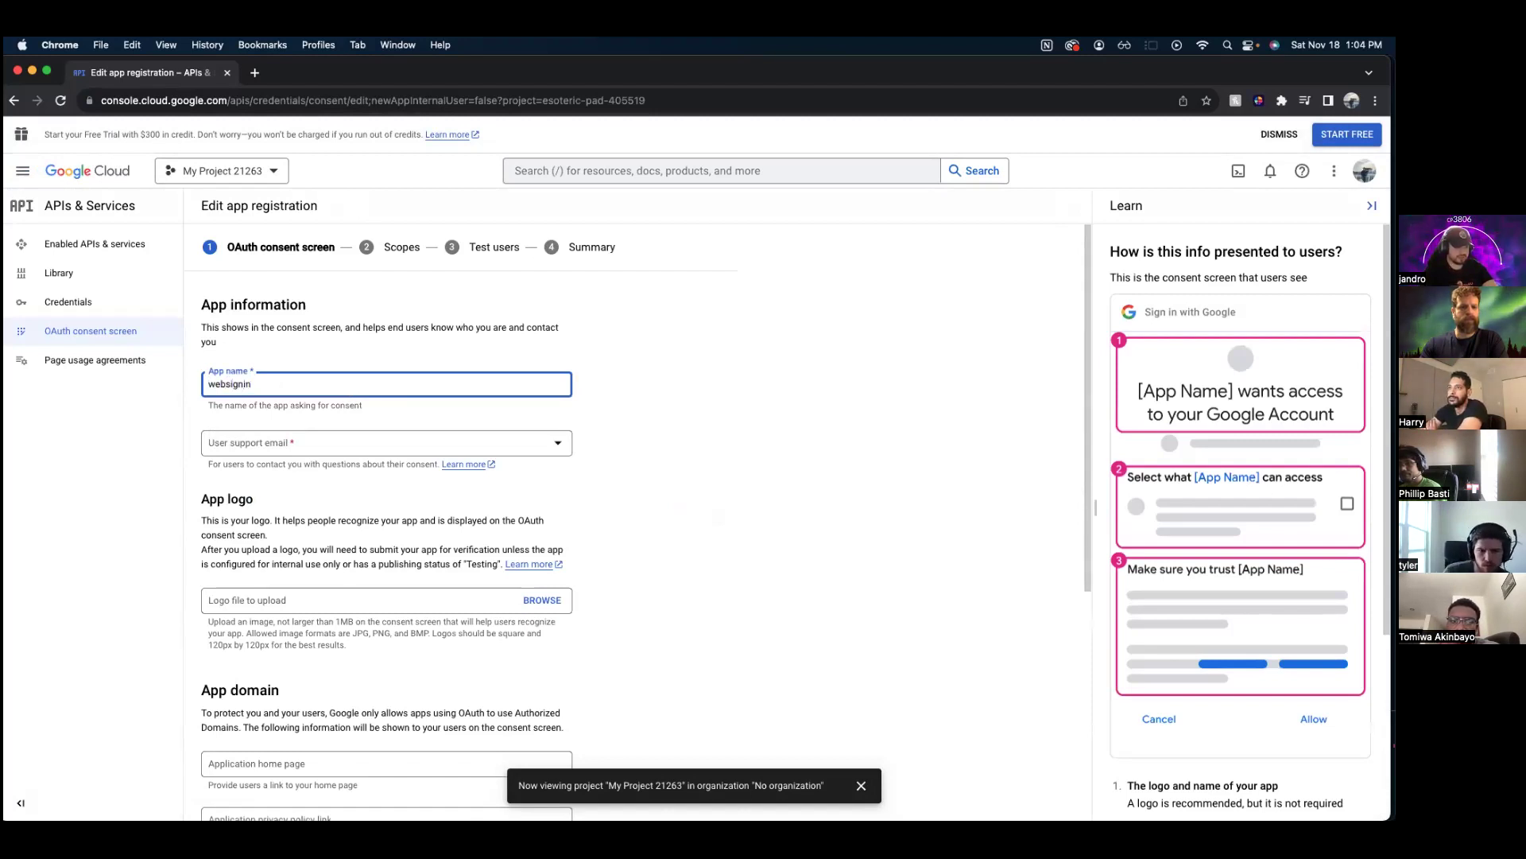
{"action": "left_click", "coordinate": [386, 442]}
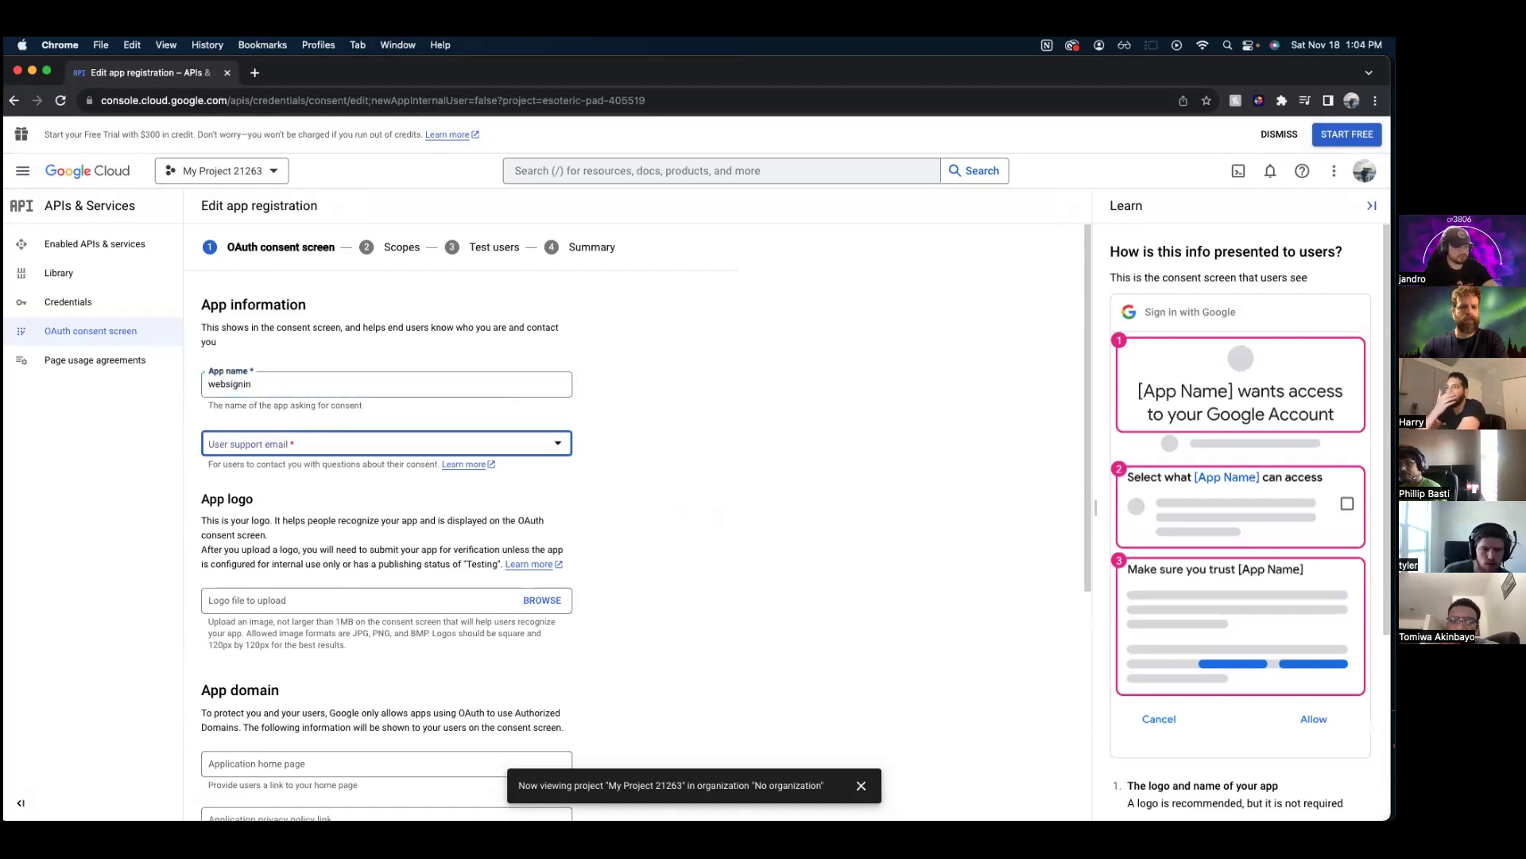
{"action": "key", "text": "Down"}
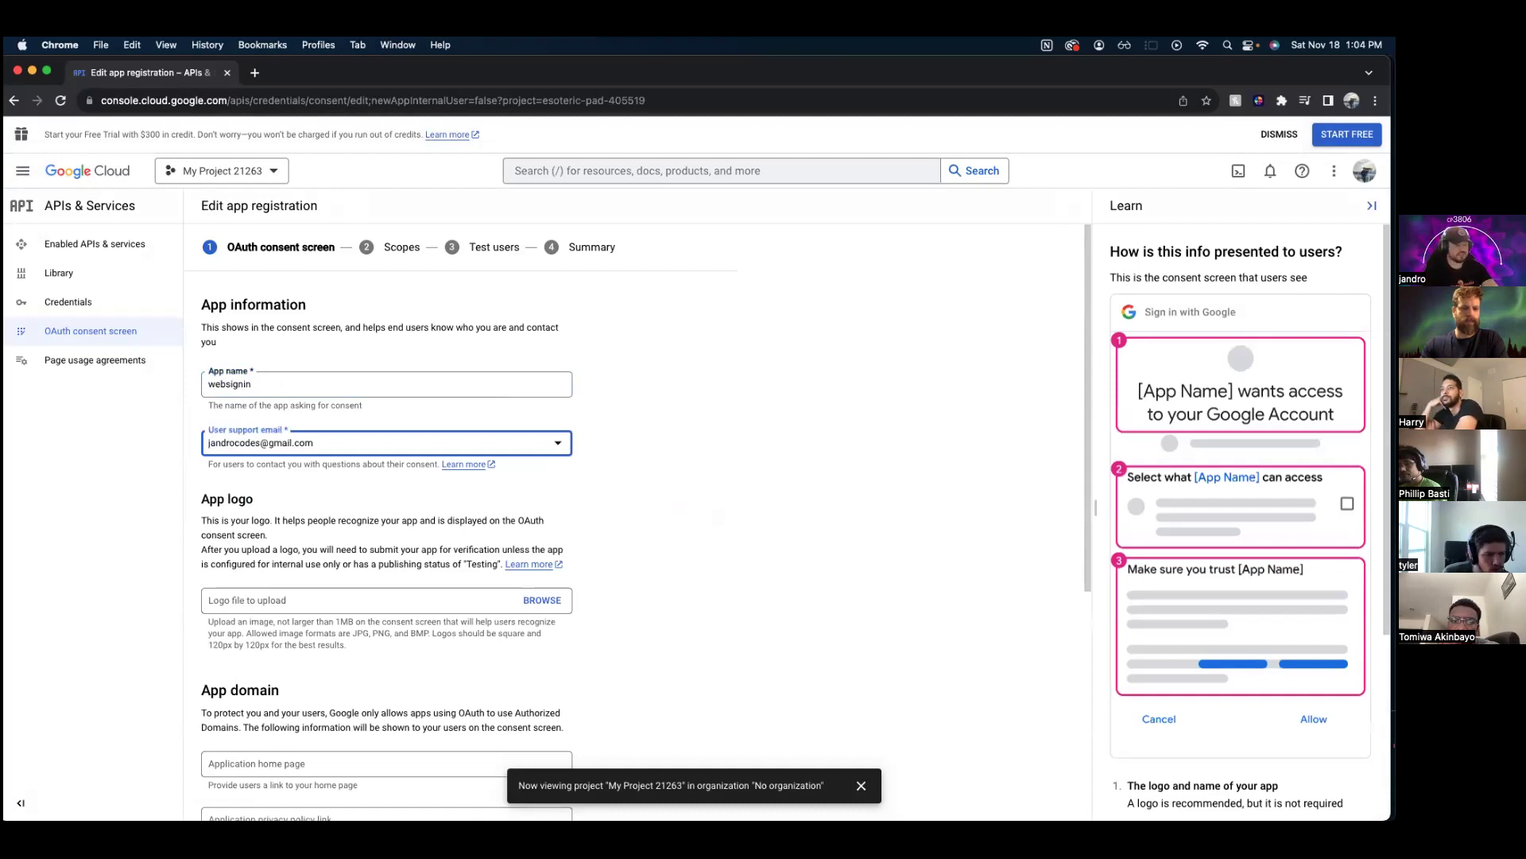
{"action": "left_click", "coordinate": [660, 555]}
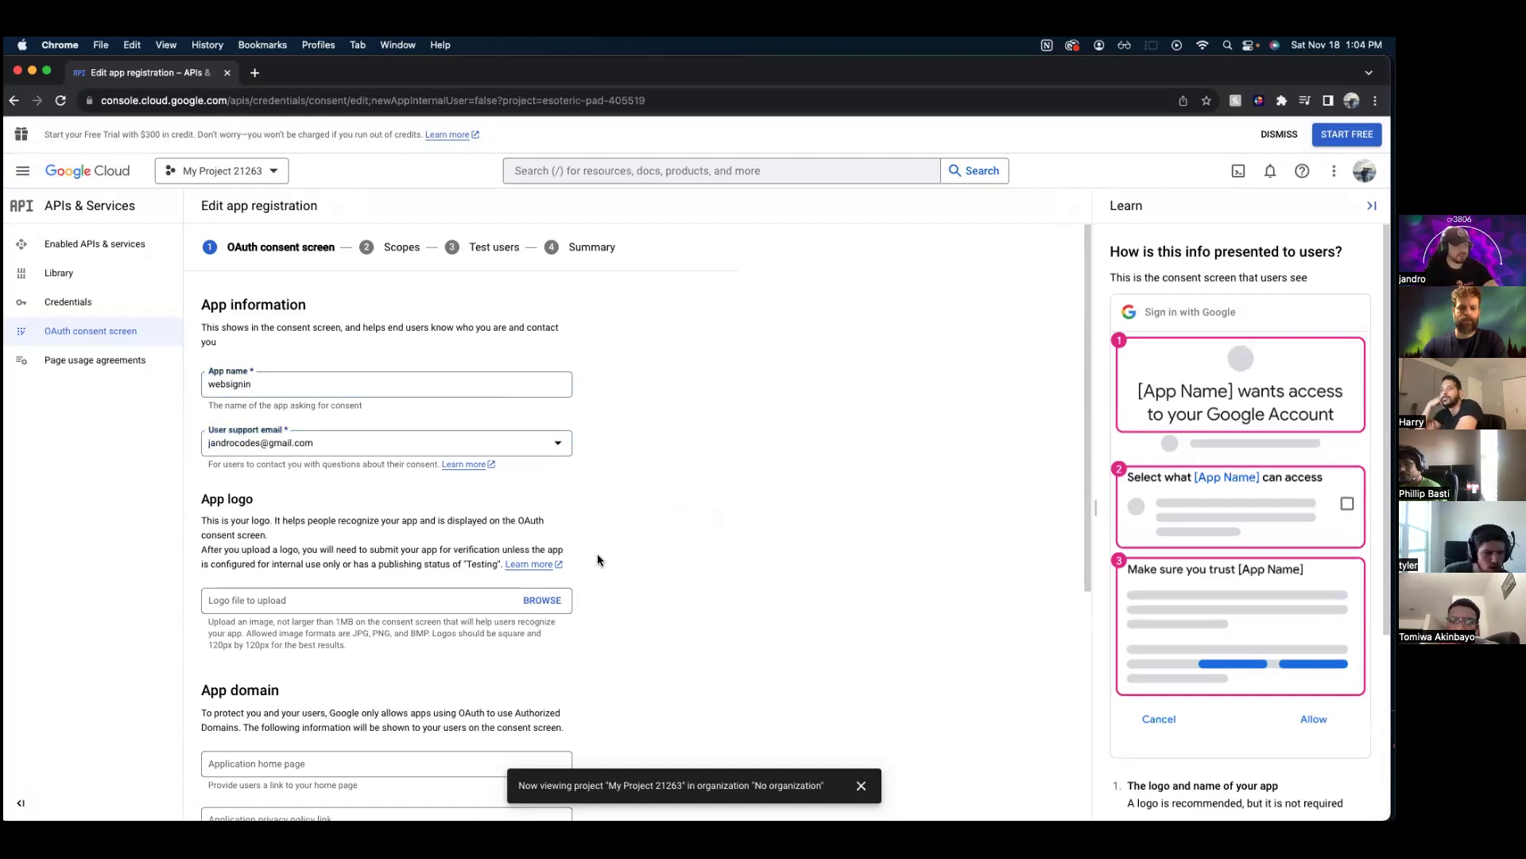
{"action": "scroll", "coordinate": [598, 560], "scroll_direction": "down", "scroll_amount": 5}
{"action": "scroll", "coordinate": [286, 402], "scroll_direction": "down", "scroll_amount": 4}
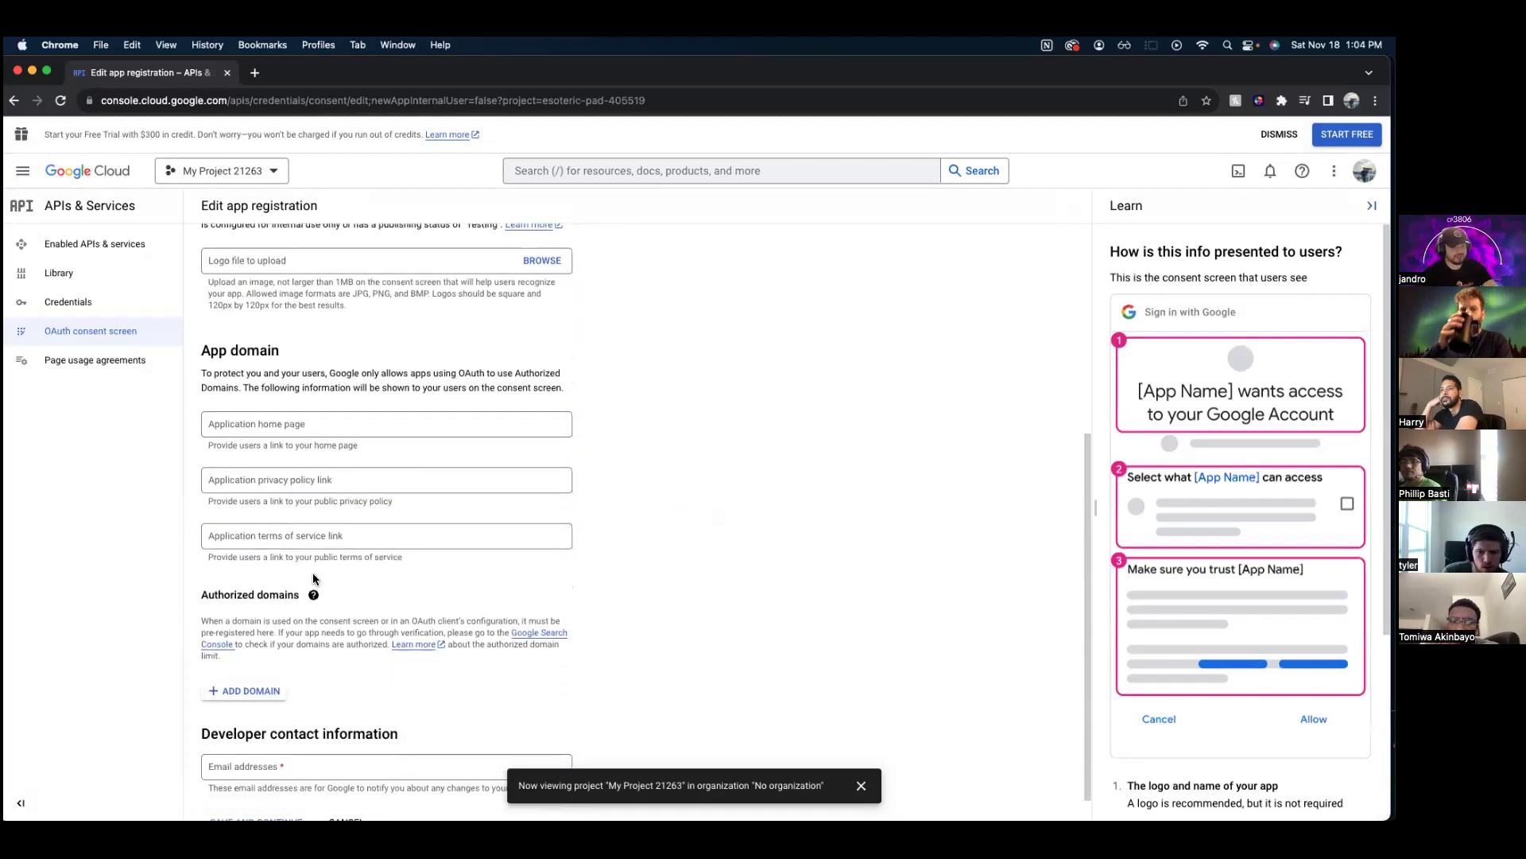
{"action": "scroll", "coordinate": [322, 561], "scroll_direction": "down", "scroll_amount": 1}
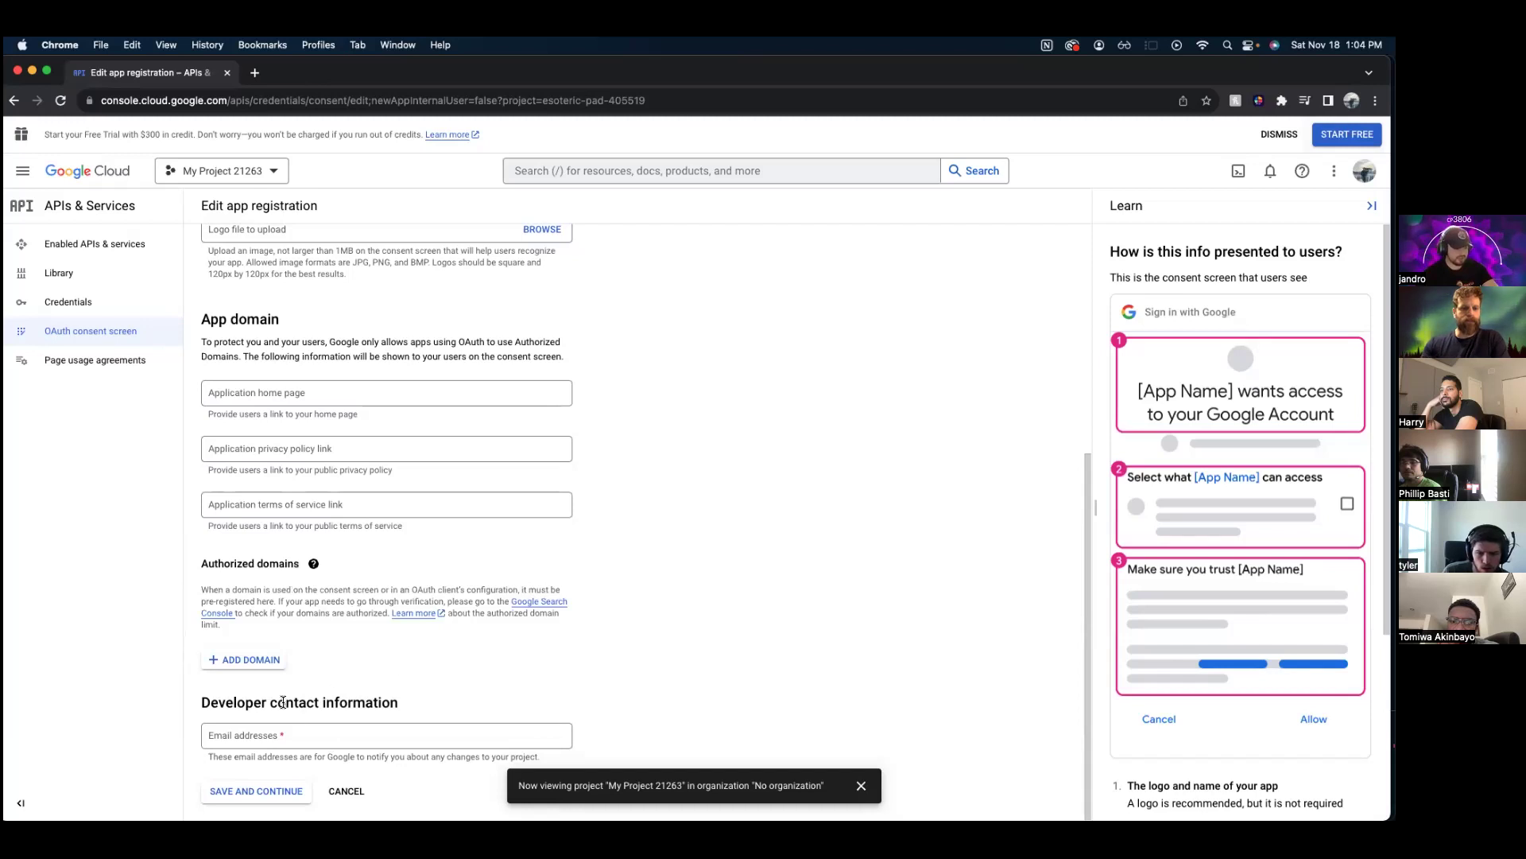
- Enter the developer contact e-mail address and save the app information
{"action": "left_click", "coordinate": [307, 737]}
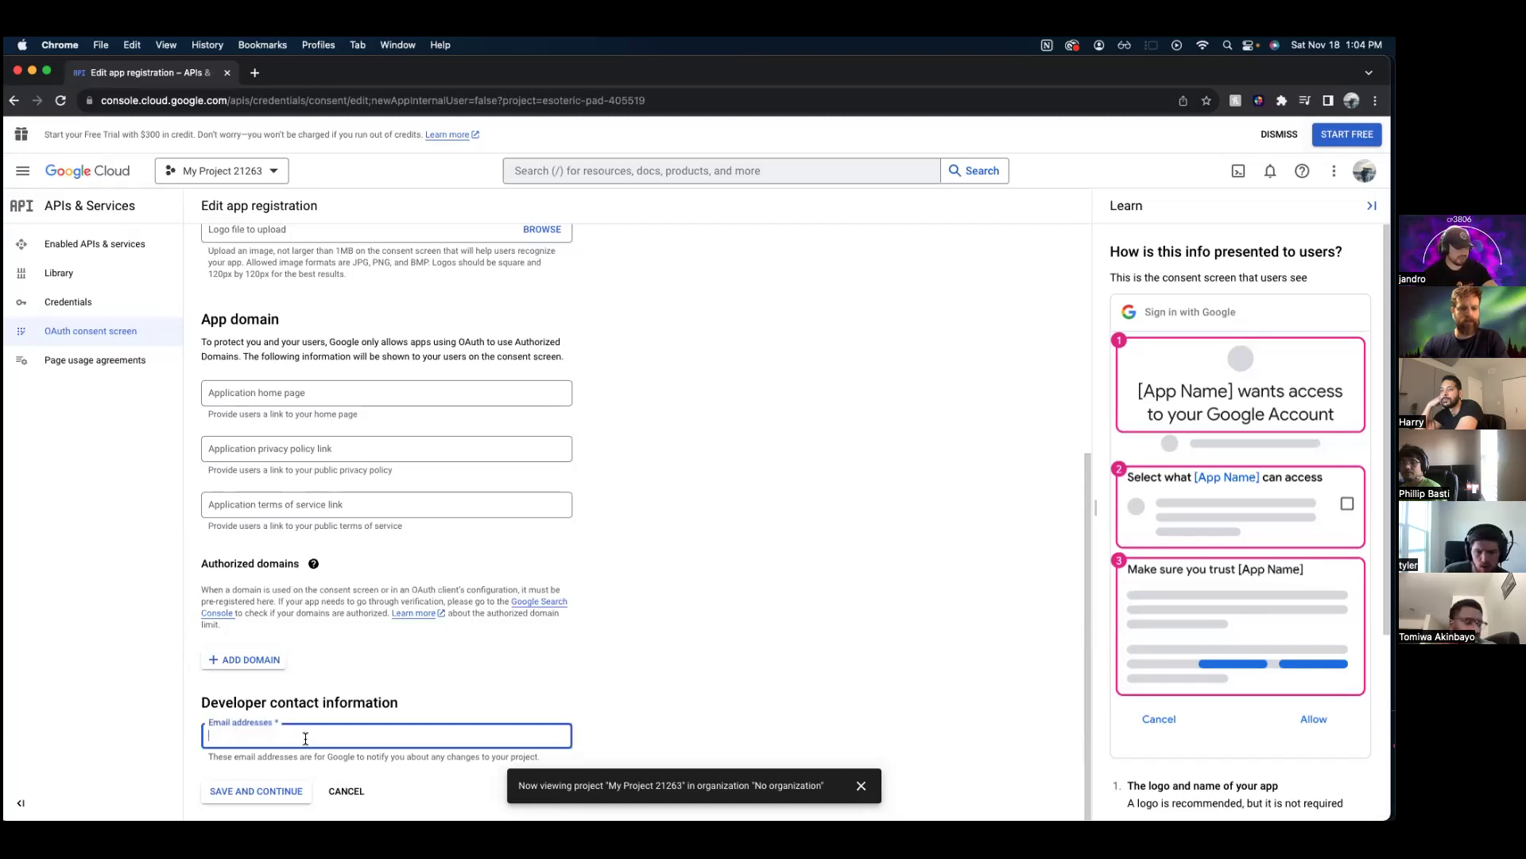
{"action": "key", "text": "Tab"}
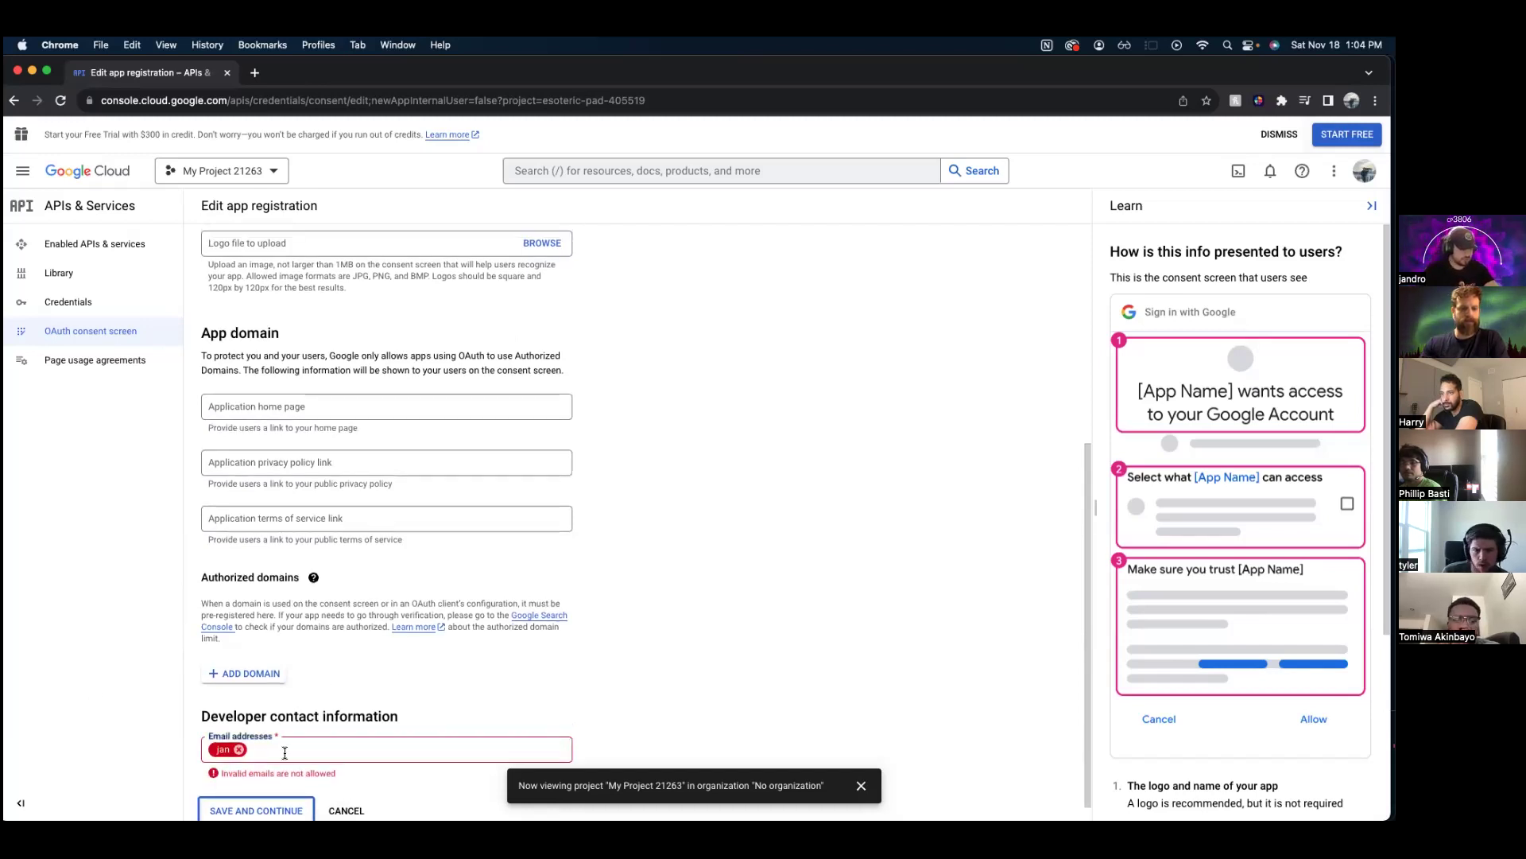
{"action": "left_click", "coordinate": [239, 748]}
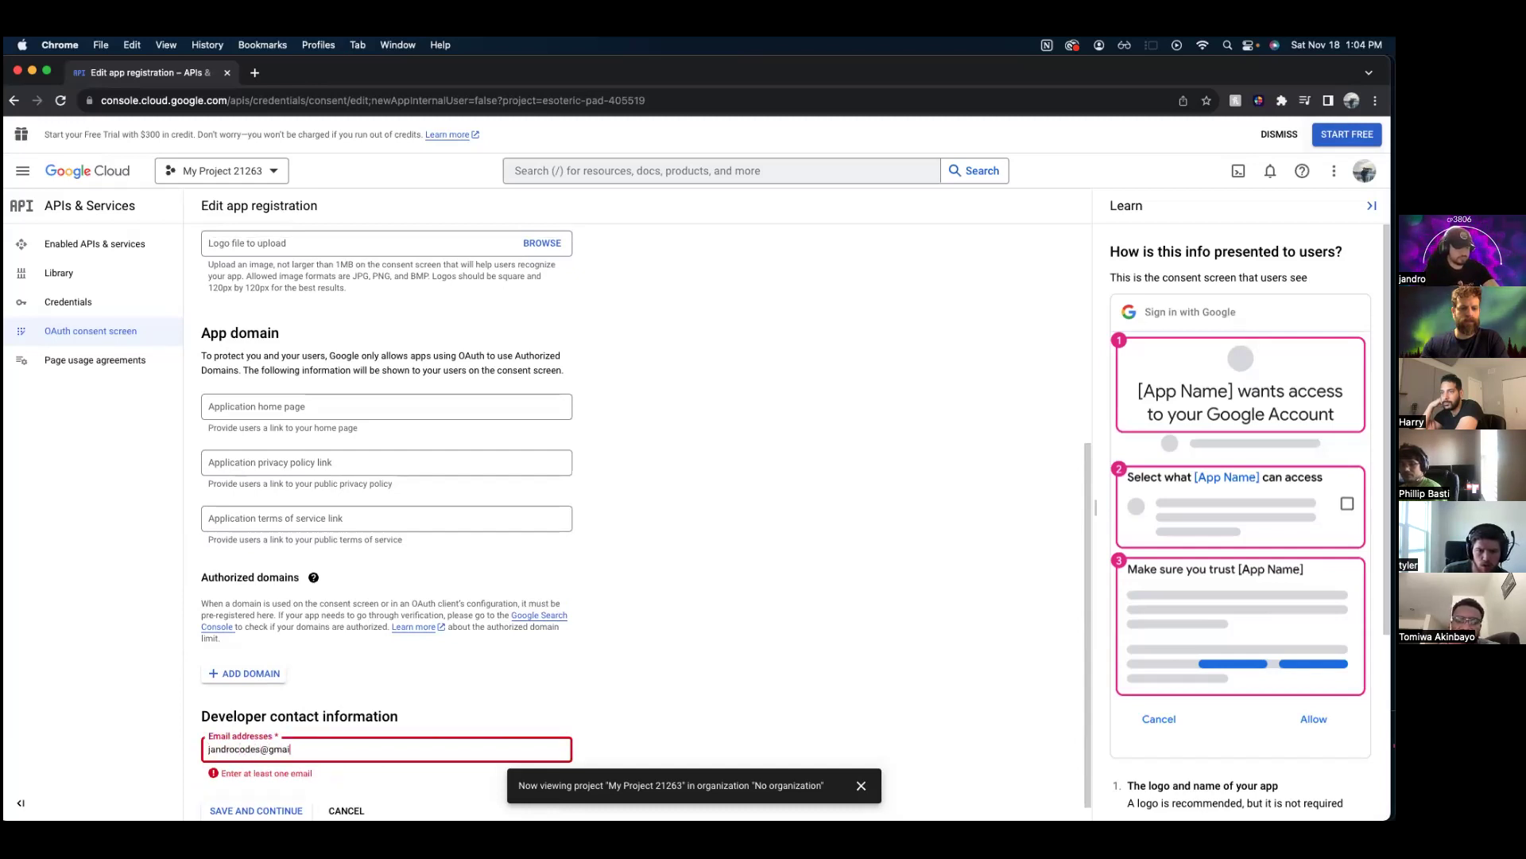
{"action": "key", "text": "Return"}
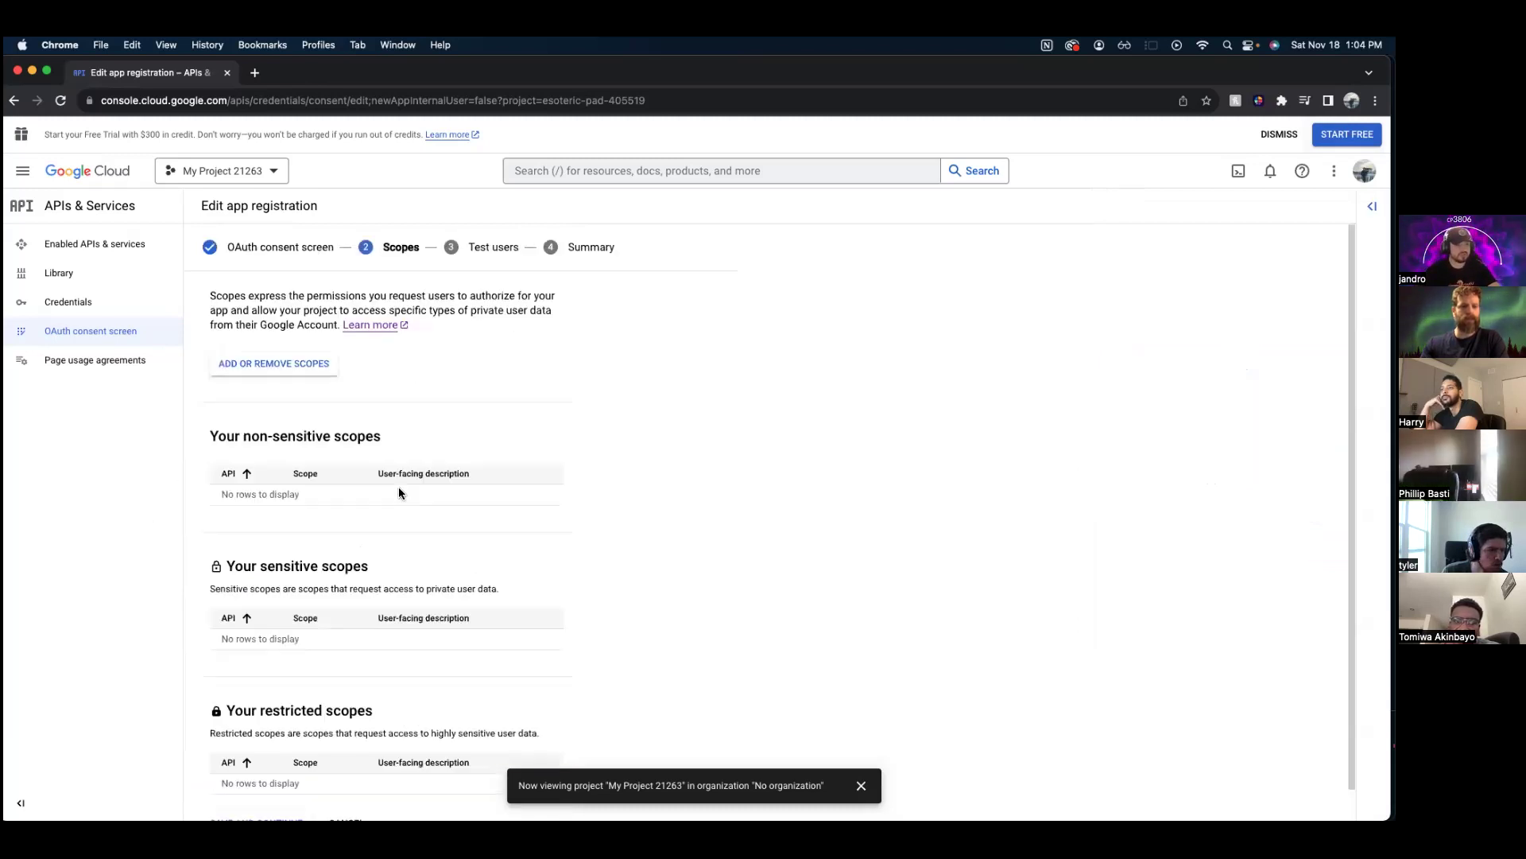
- Add the userinfo.email and userinfo.profile scopes and save the Scopes step
{"action": "scroll", "coordinate": [307, 345], "scroll_direction": "down", "scroll_amount": 1}
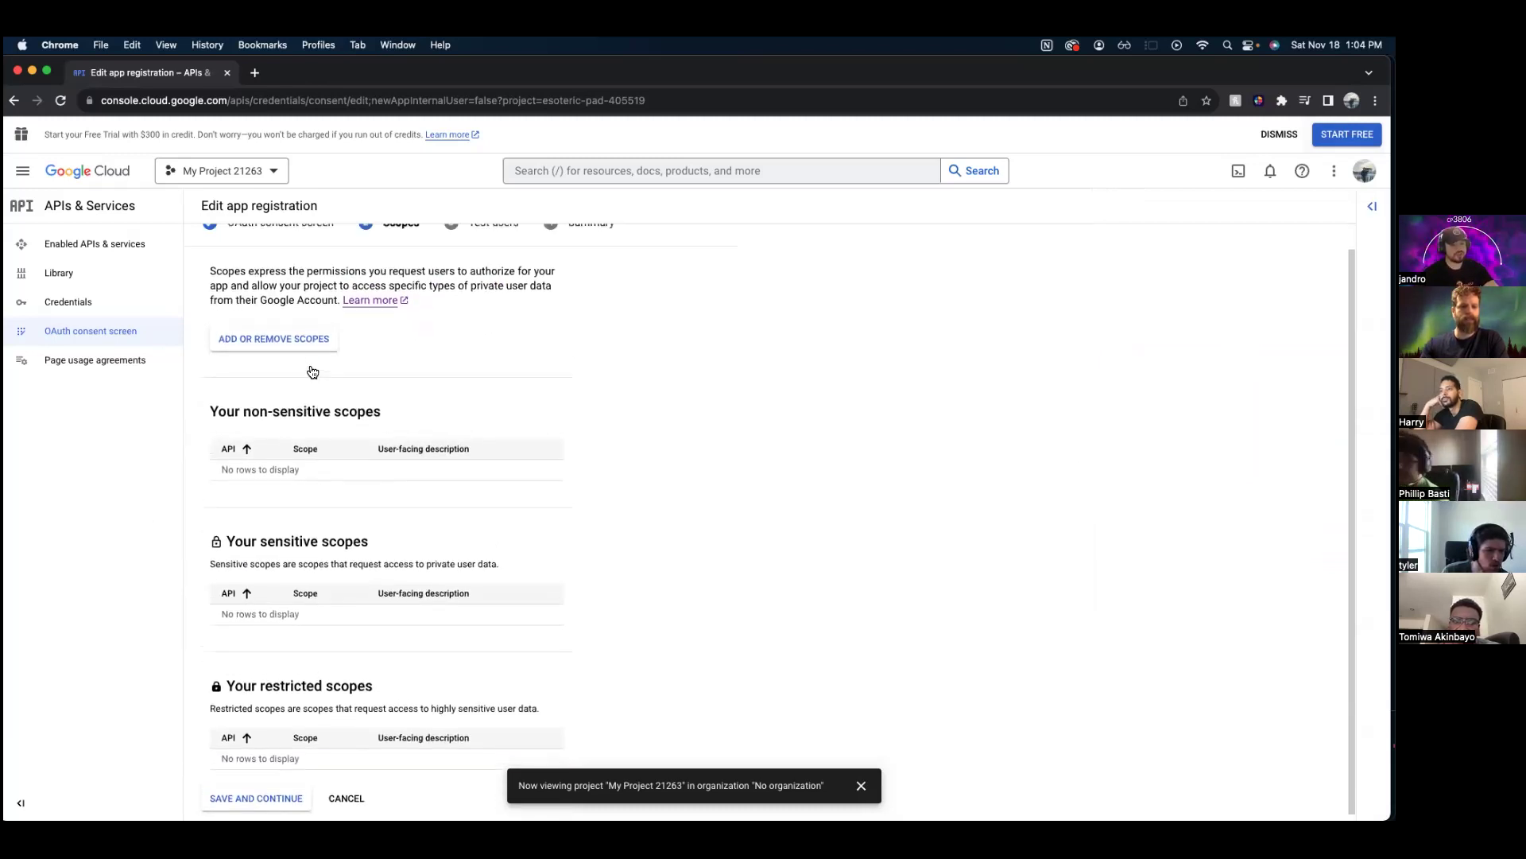
{"action": "scroll", "coordinate": [352, 406], "scroll_direction": "up", "scroll_amount": 1}
{"action": "left_click", "coordinate": [303, 366]}
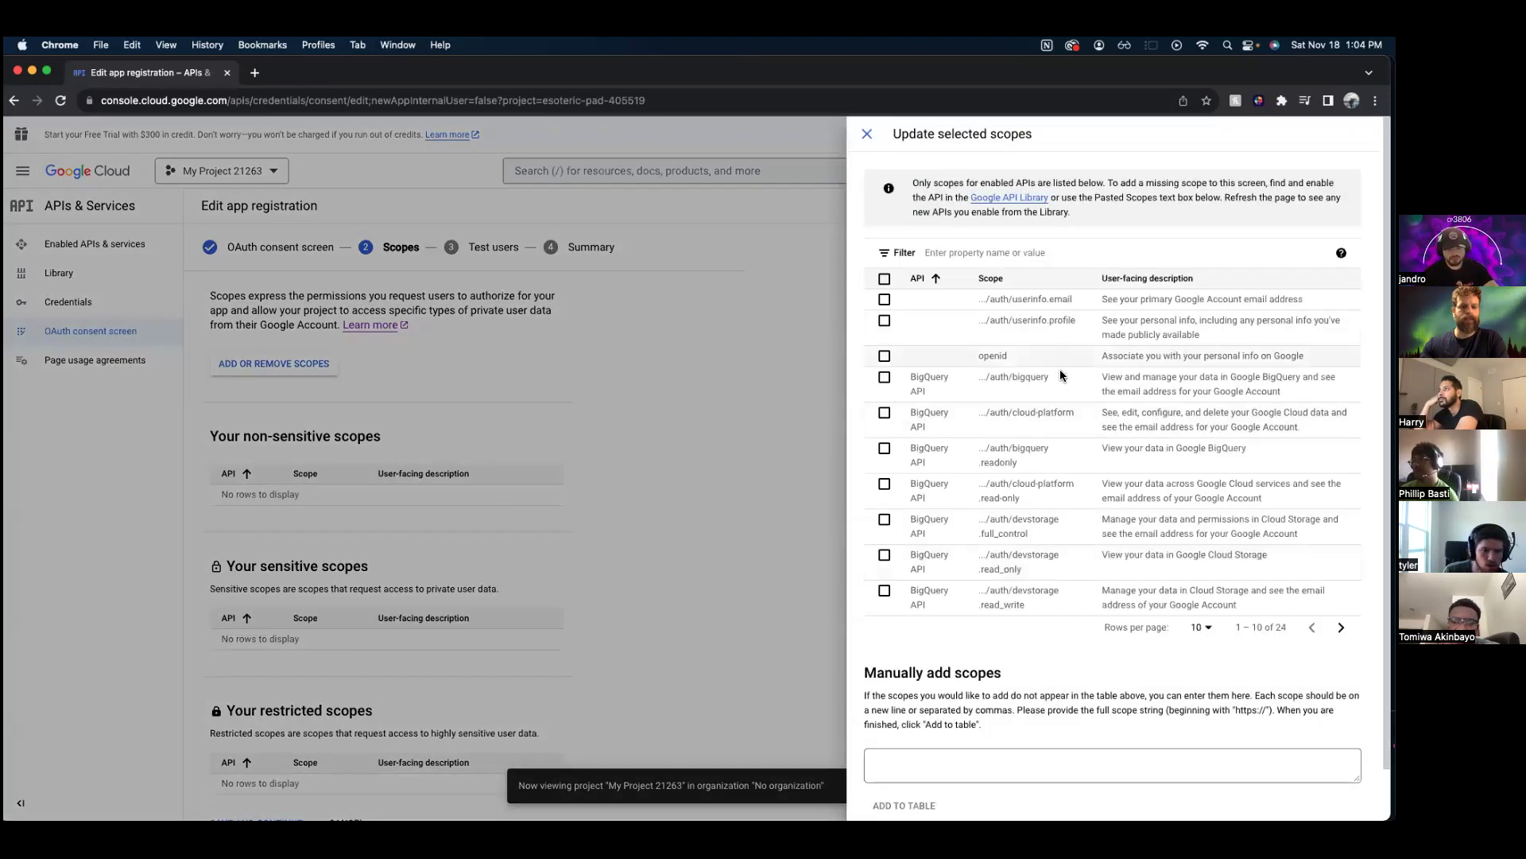
{"action": "left_click", "coordinate": [884, 299]}
{"action": "left_click", "coordinate": [884, 320]}
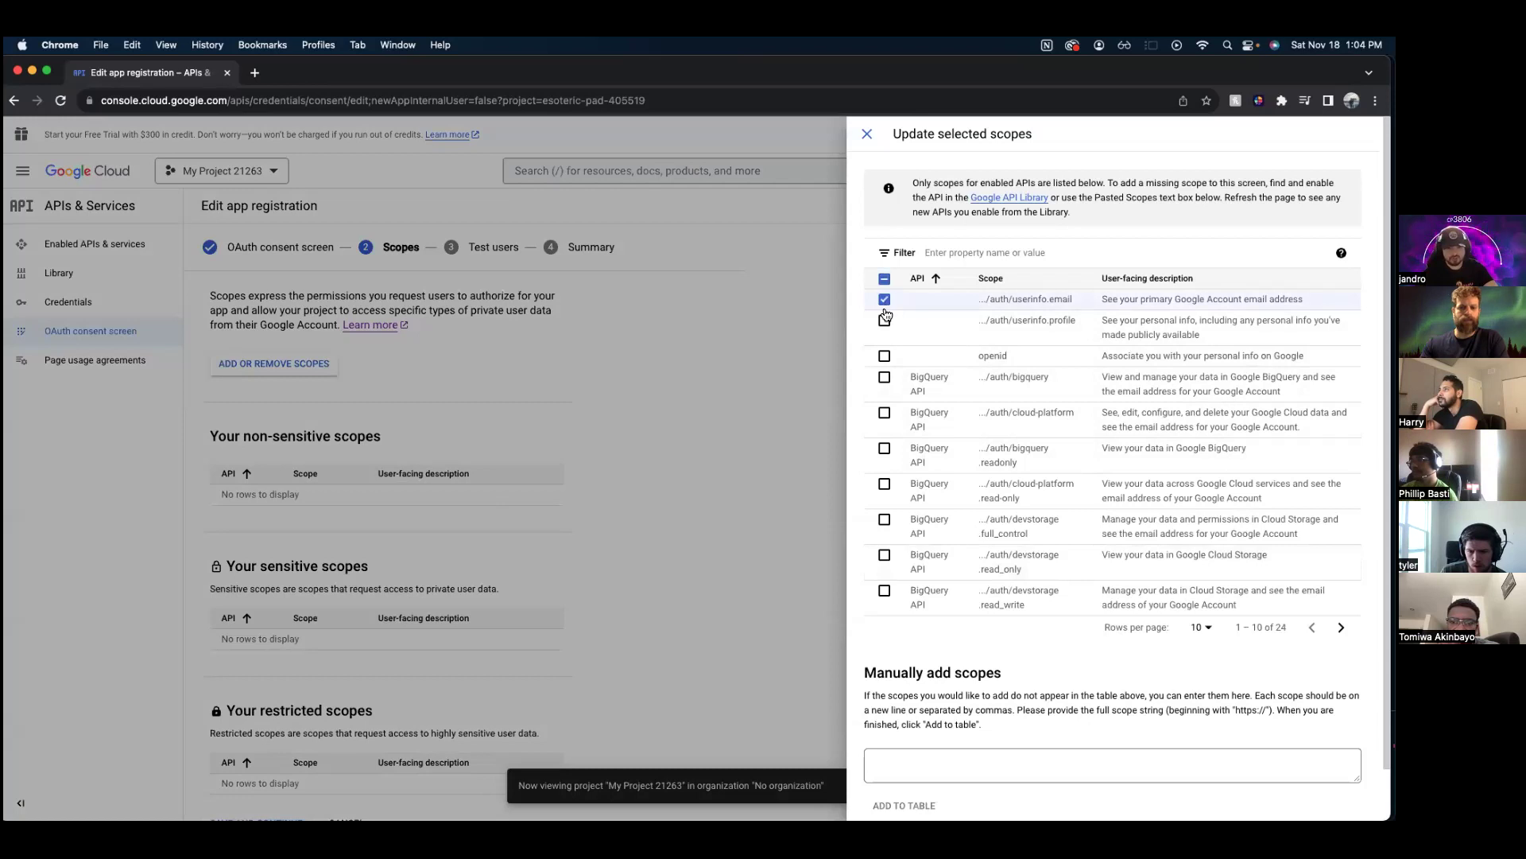
{"action": "scroll", "coordinate": [1038, 353], "scroll_direction": "down", "scroll_amount": 2}
{"action": "scroll", "coordinate": [941, 629], "scroll_direction": "up", "scroll_amount": 2}
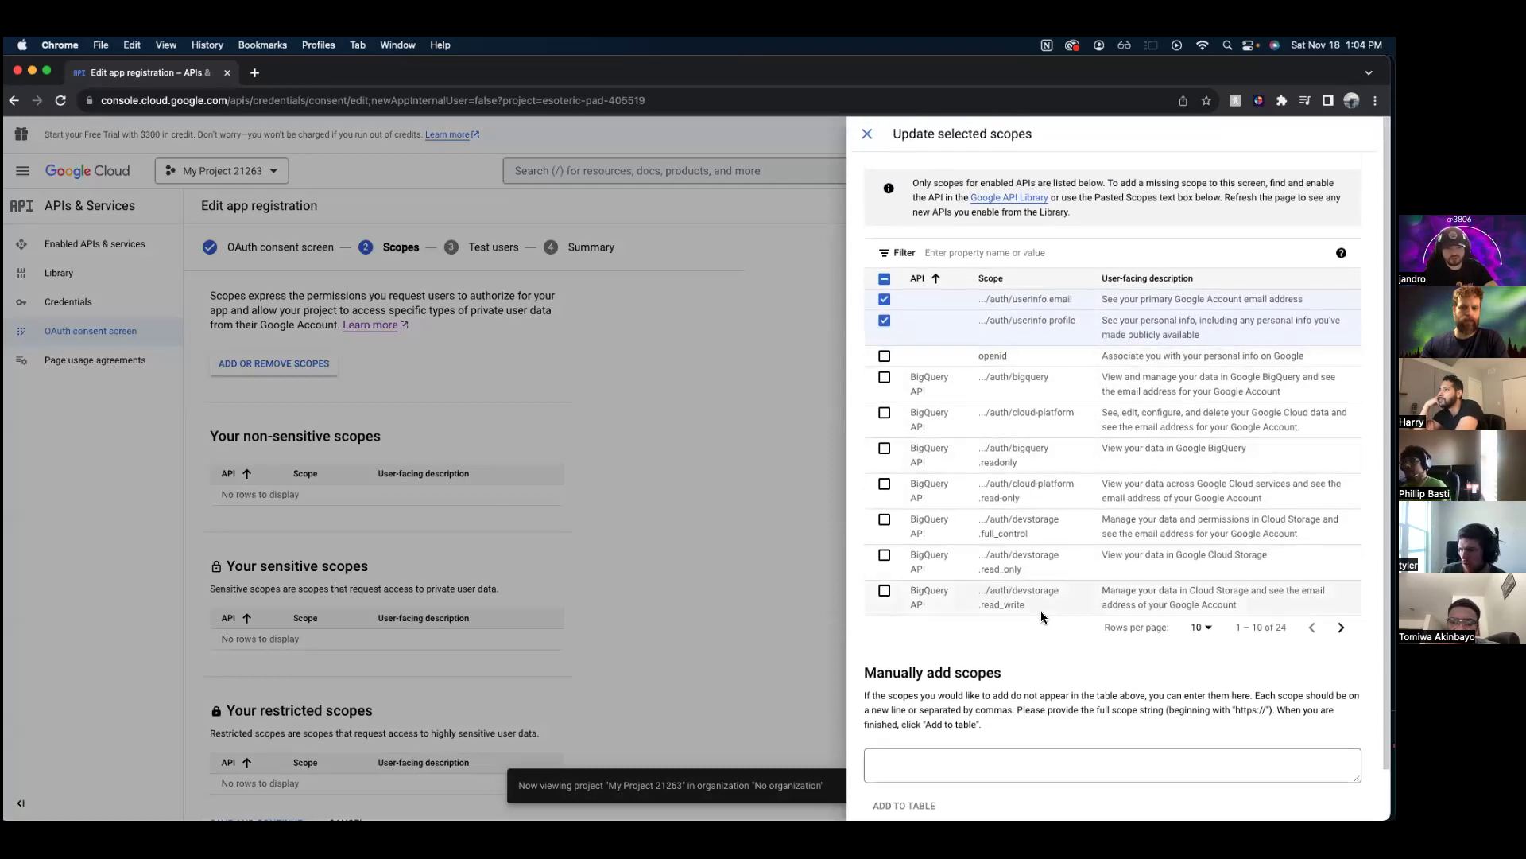
{"action": "scroll", "coordinate": [1047, 612], "scroll_direction": "down", "scroll_amount": 2}
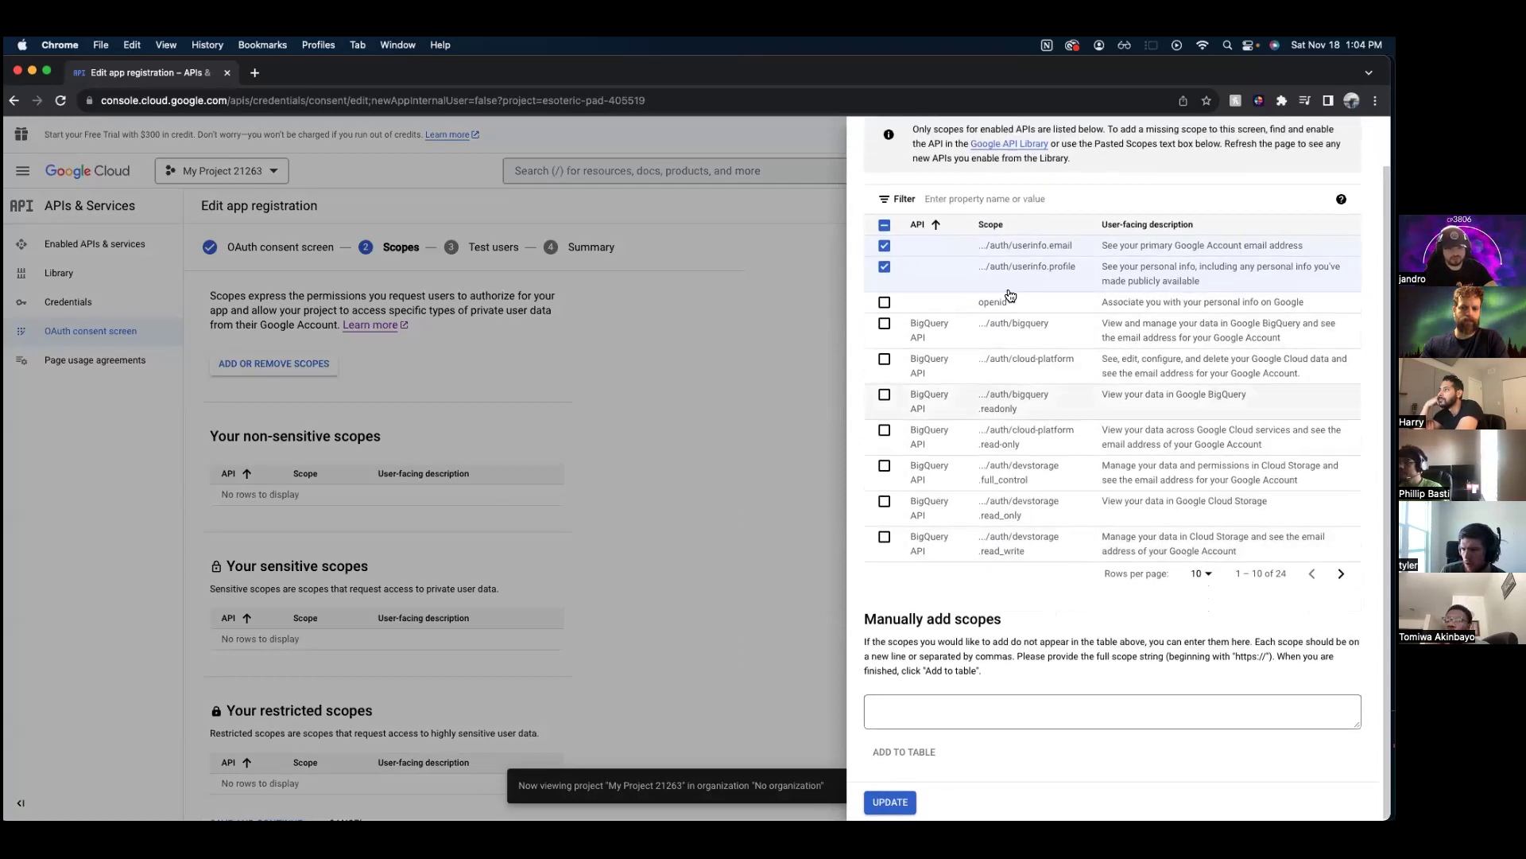
{"action": "scroll", "coordinate": [916, 746], "scroll_direction": "up", "scroll_amount": 2}
{"action": "scroll", "coordinate": [915, 746], "scroll_direction": "down", "scroll_amount": 1}
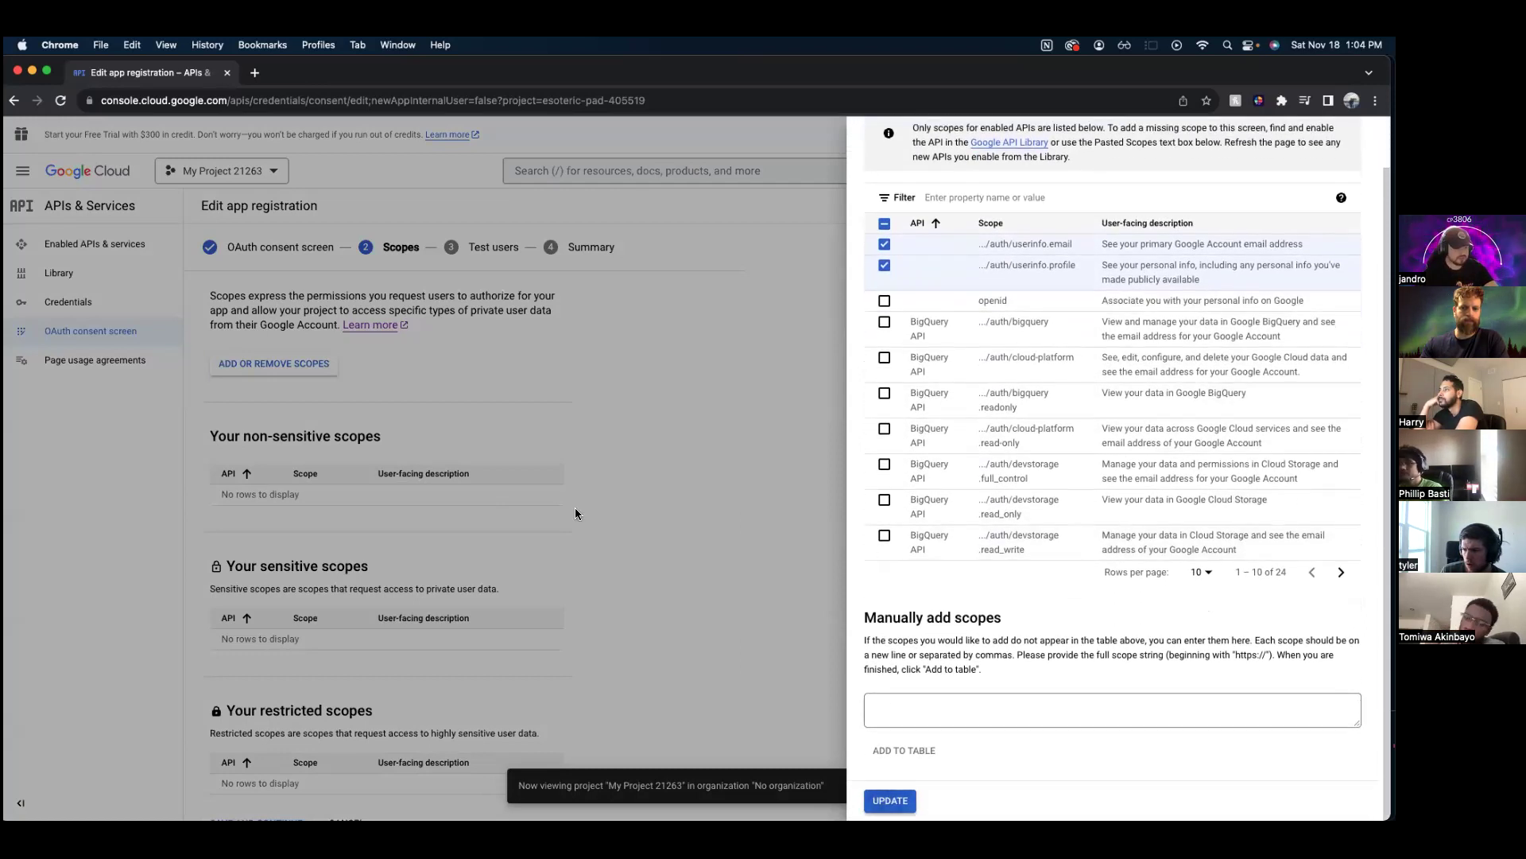
{"action": "left_click", "coordinate": [887, 807]}
{"action": "scroll", "coordinate": [637, 519], "scroll_direction": "down", "scroll_amount": 3}
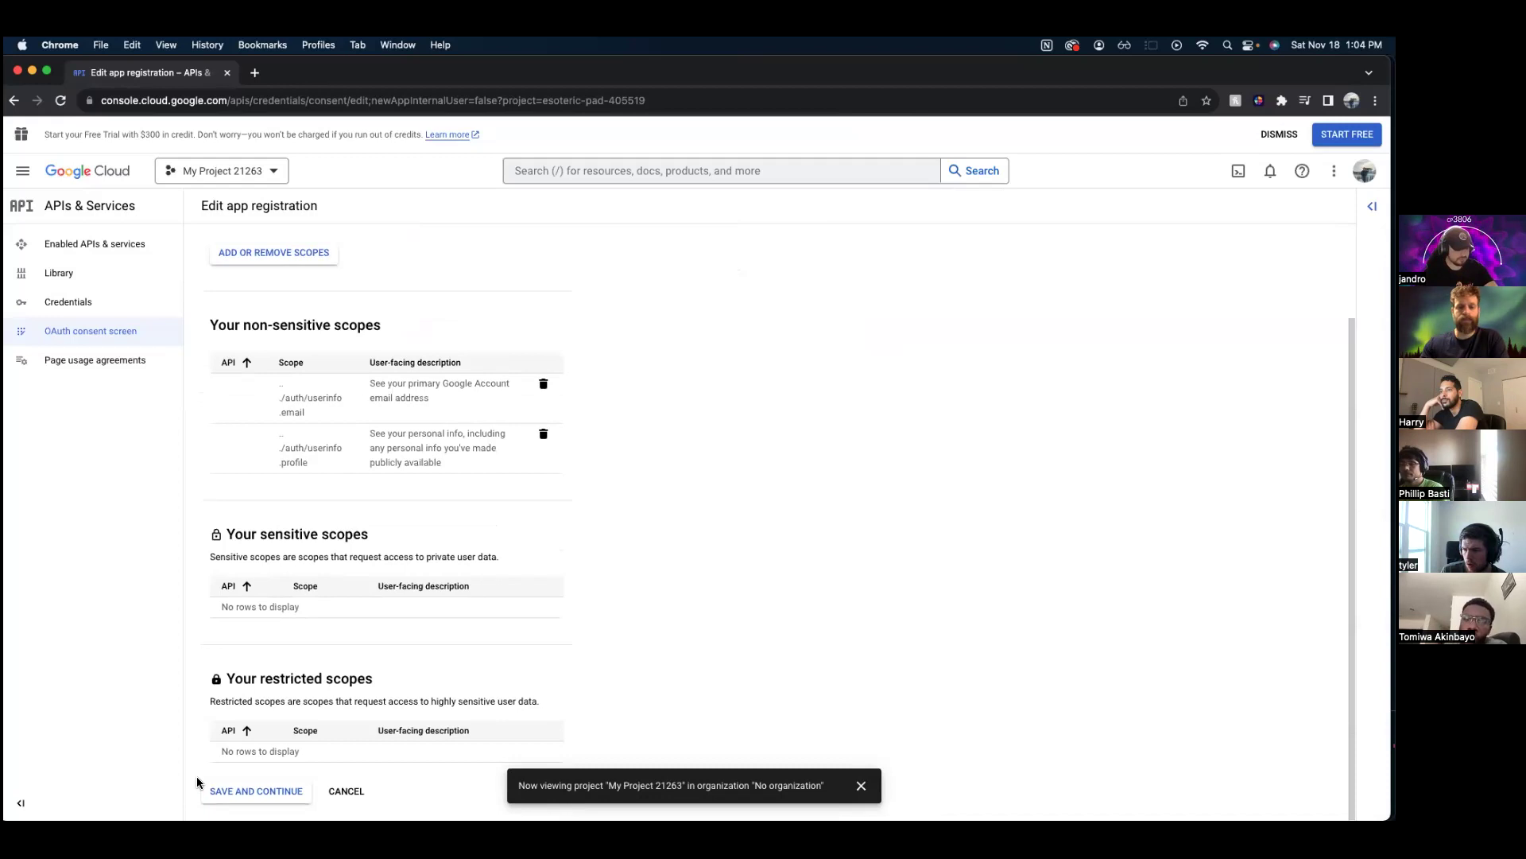
{"action": "left_click", "coordinate": [229, 792]}
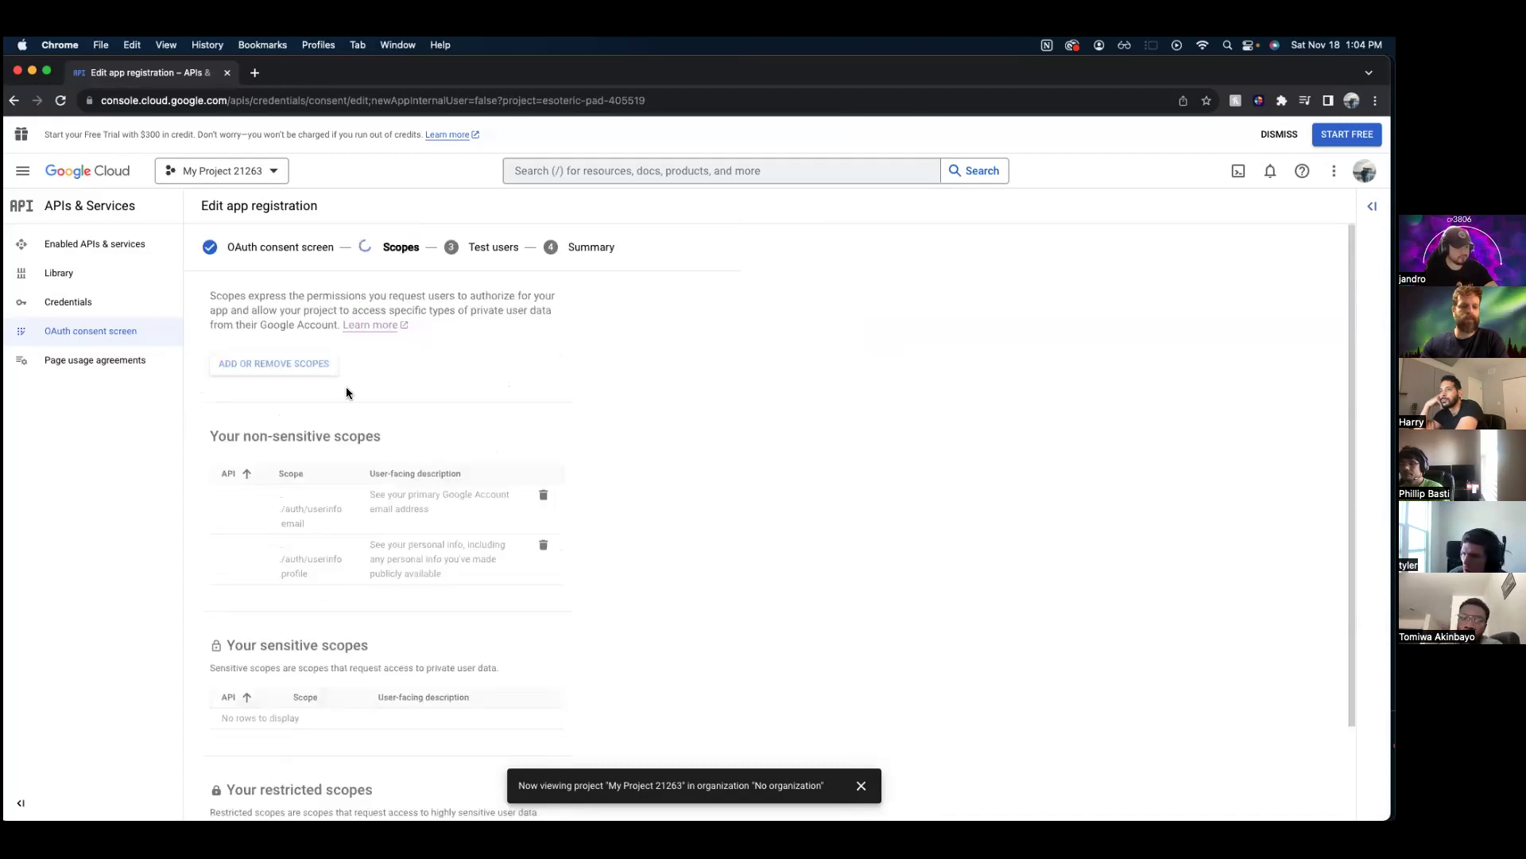
- Add a test user by their full e-mail address
{"action": "left_click", "coordinate": [257, 395]}
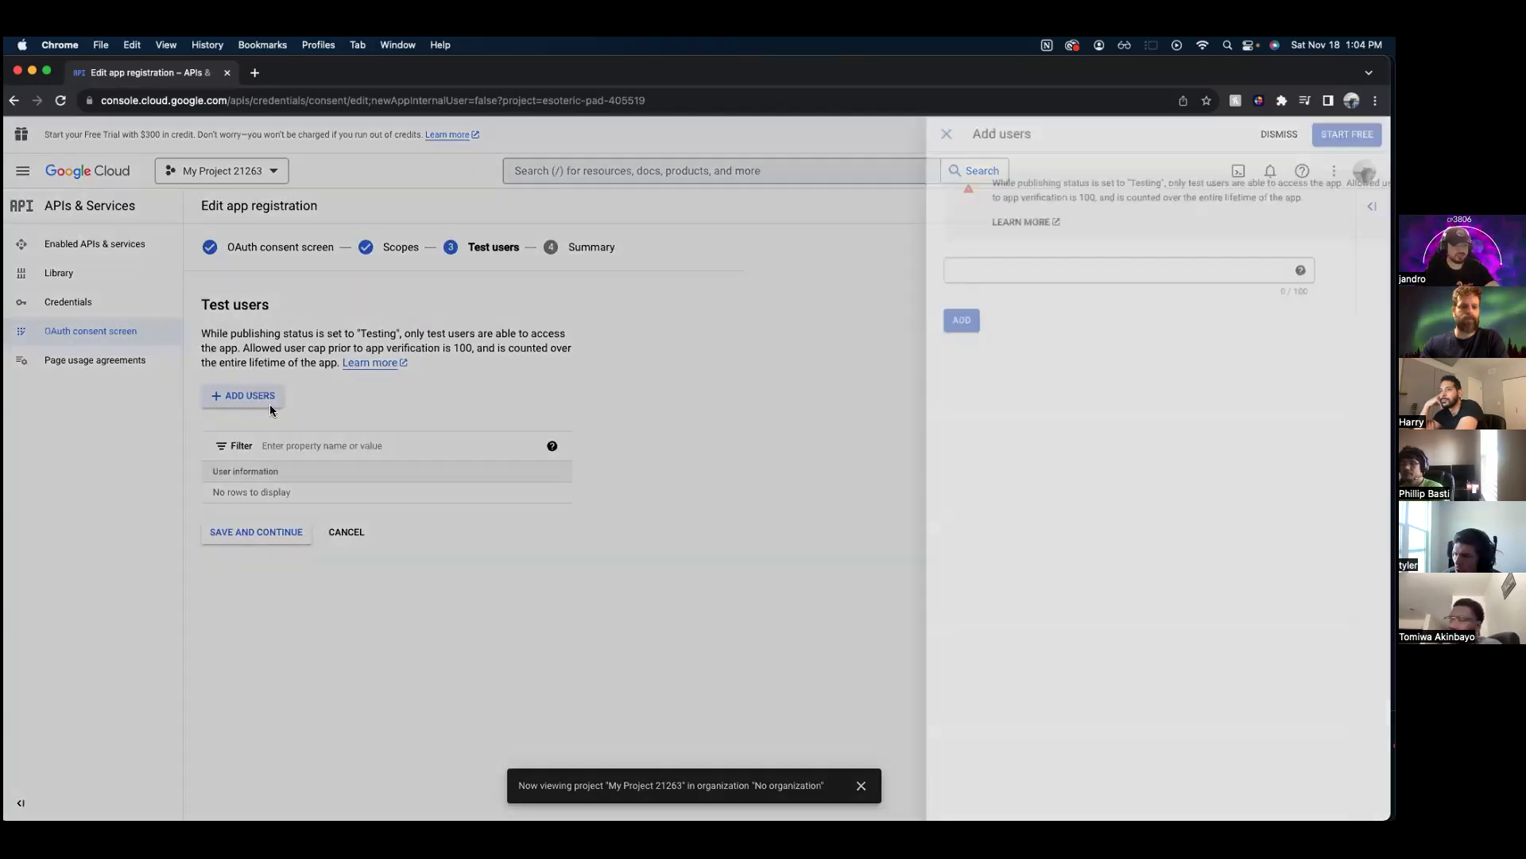
{"action": "left_click", "coordinate": [1137, 274]}
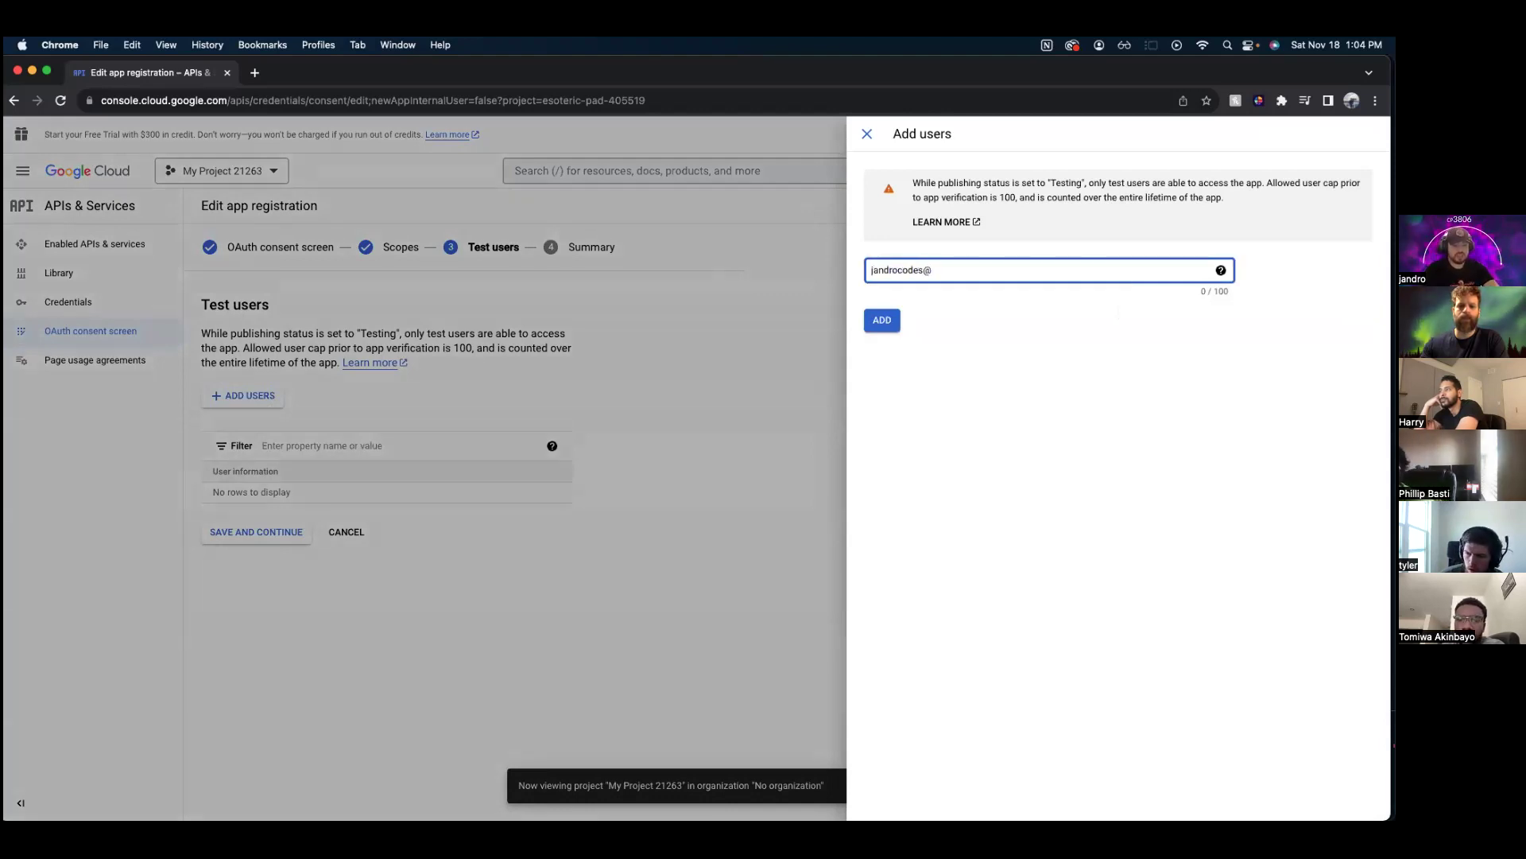
{"action": "key", "text": "Return"}
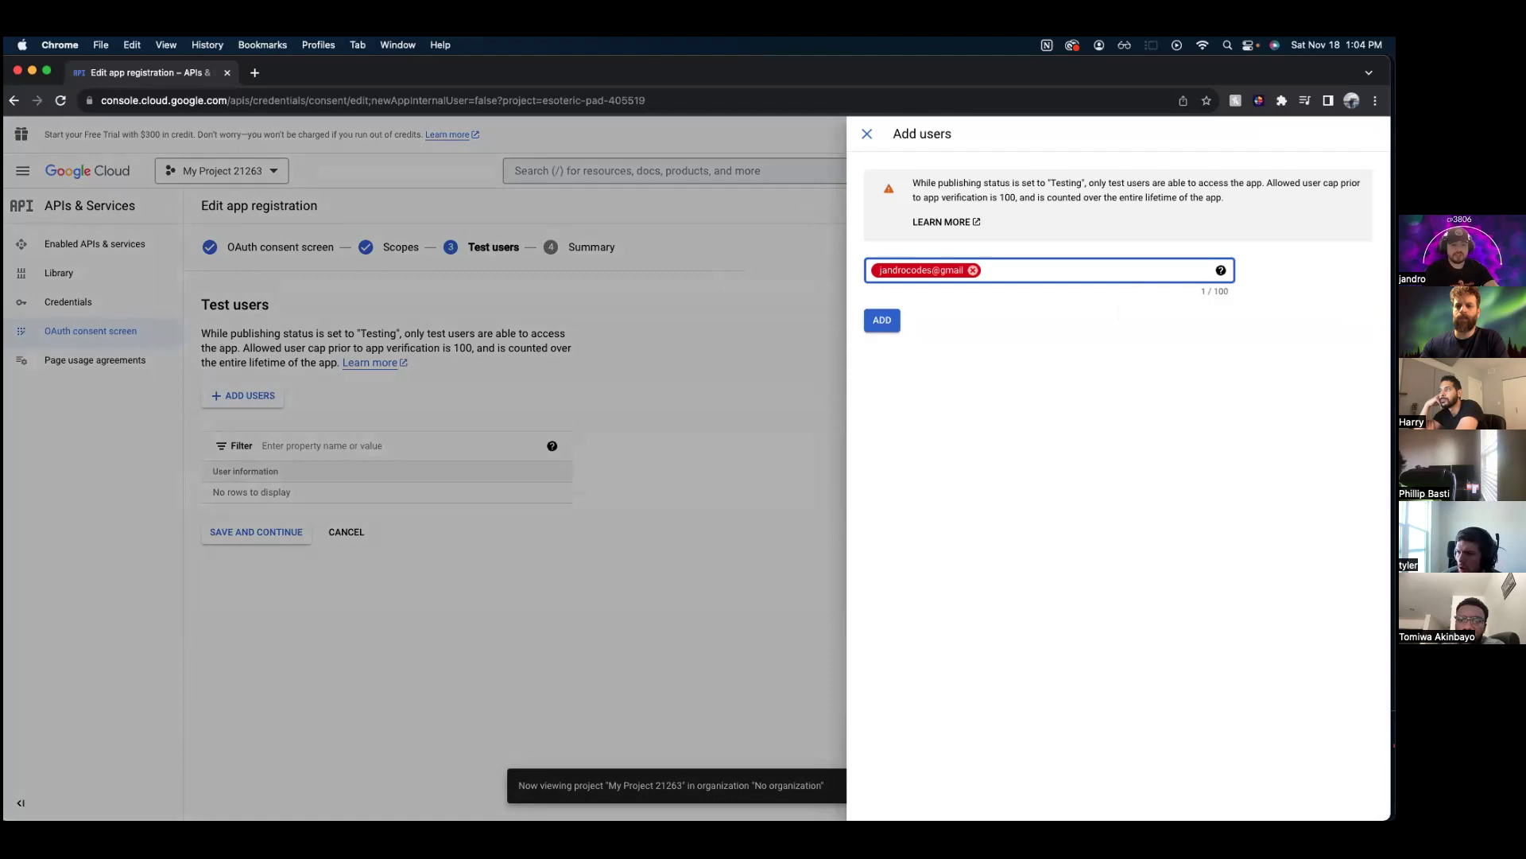
{"action": "left_click", "coordinate": [973, 271]}
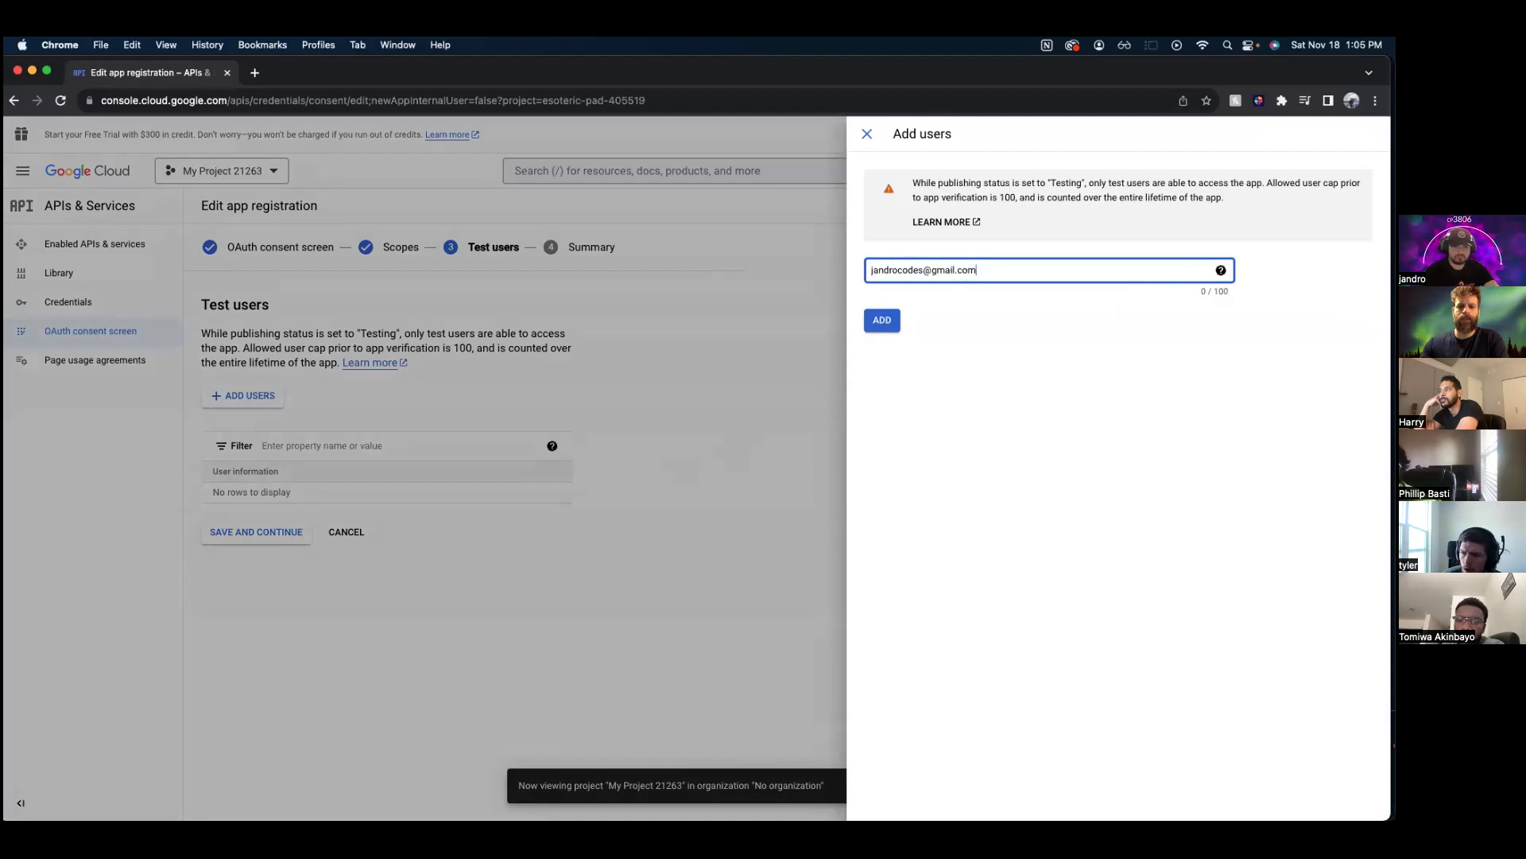
{"action": "left_click", "coordinate": [883, 320]}
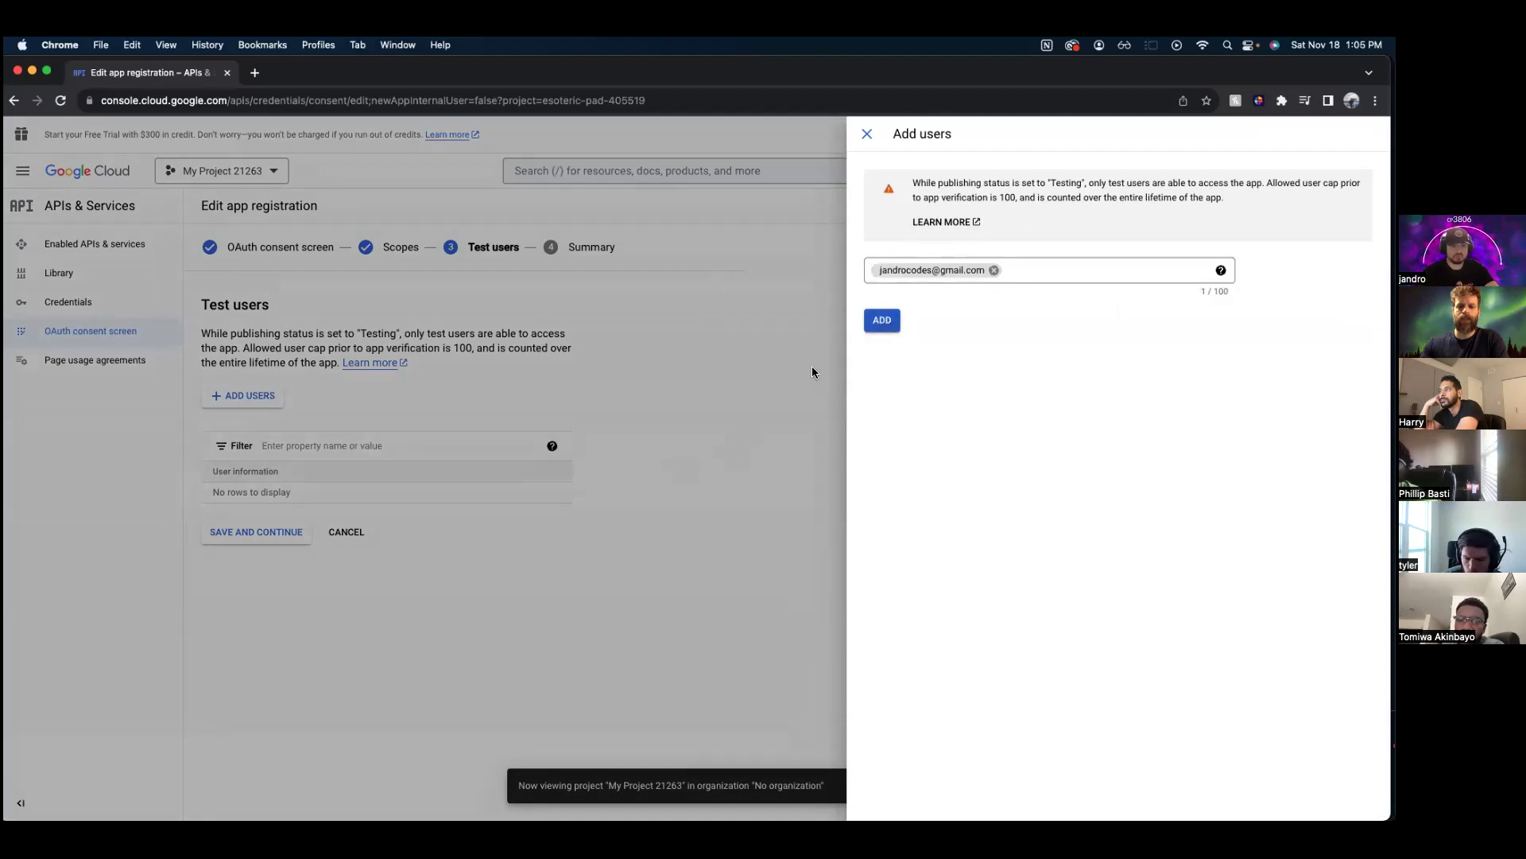
{"action": "left_click", "coordinate": [882, 320]}
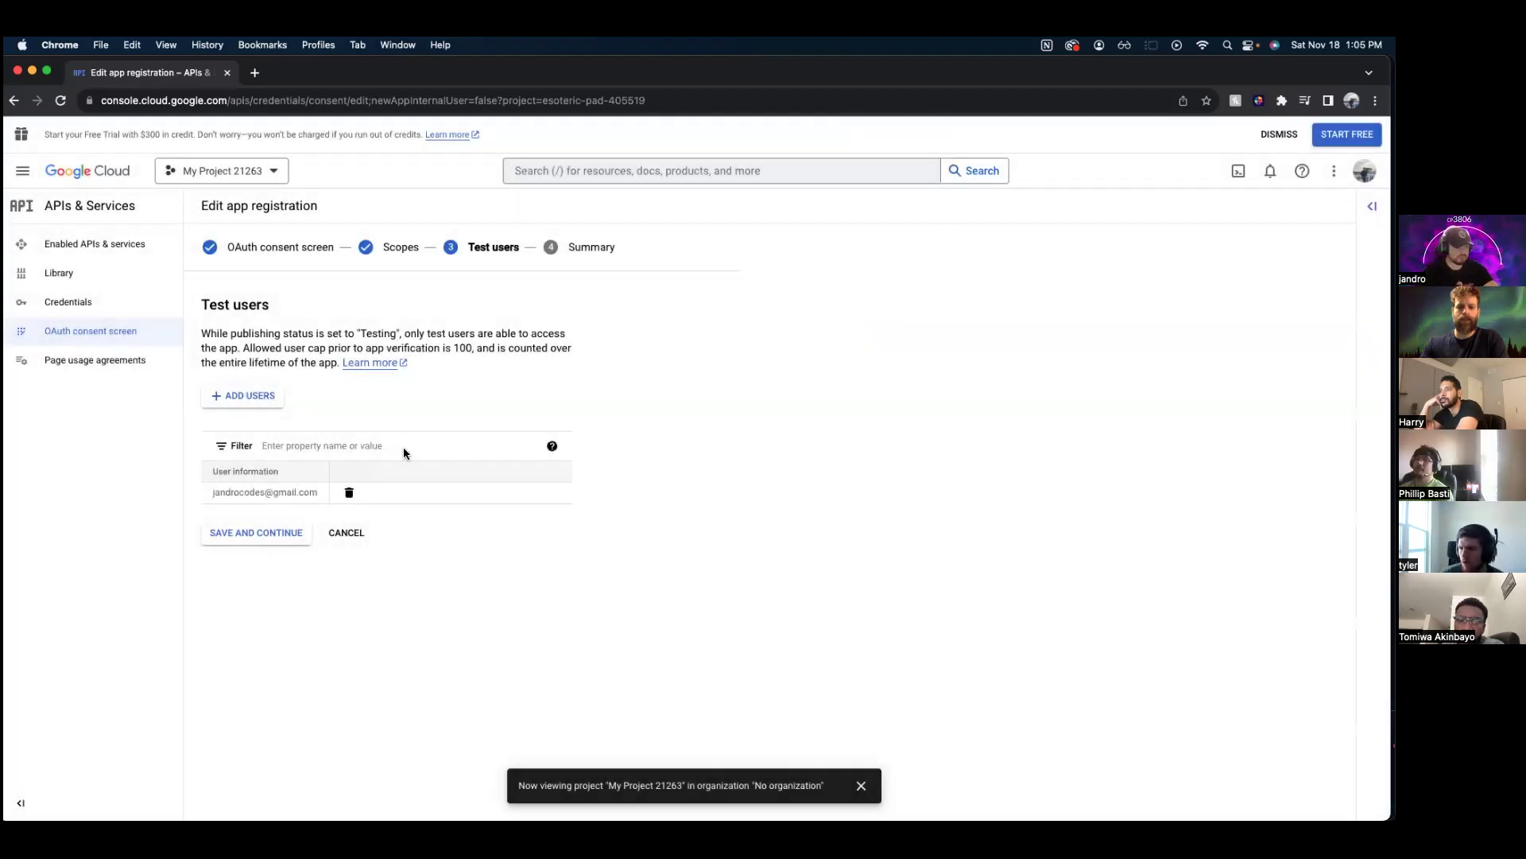
- Save the test users, return to the dashboard, and go to Credentials
{"action": "left_click", "coordinate": [259, 539]}
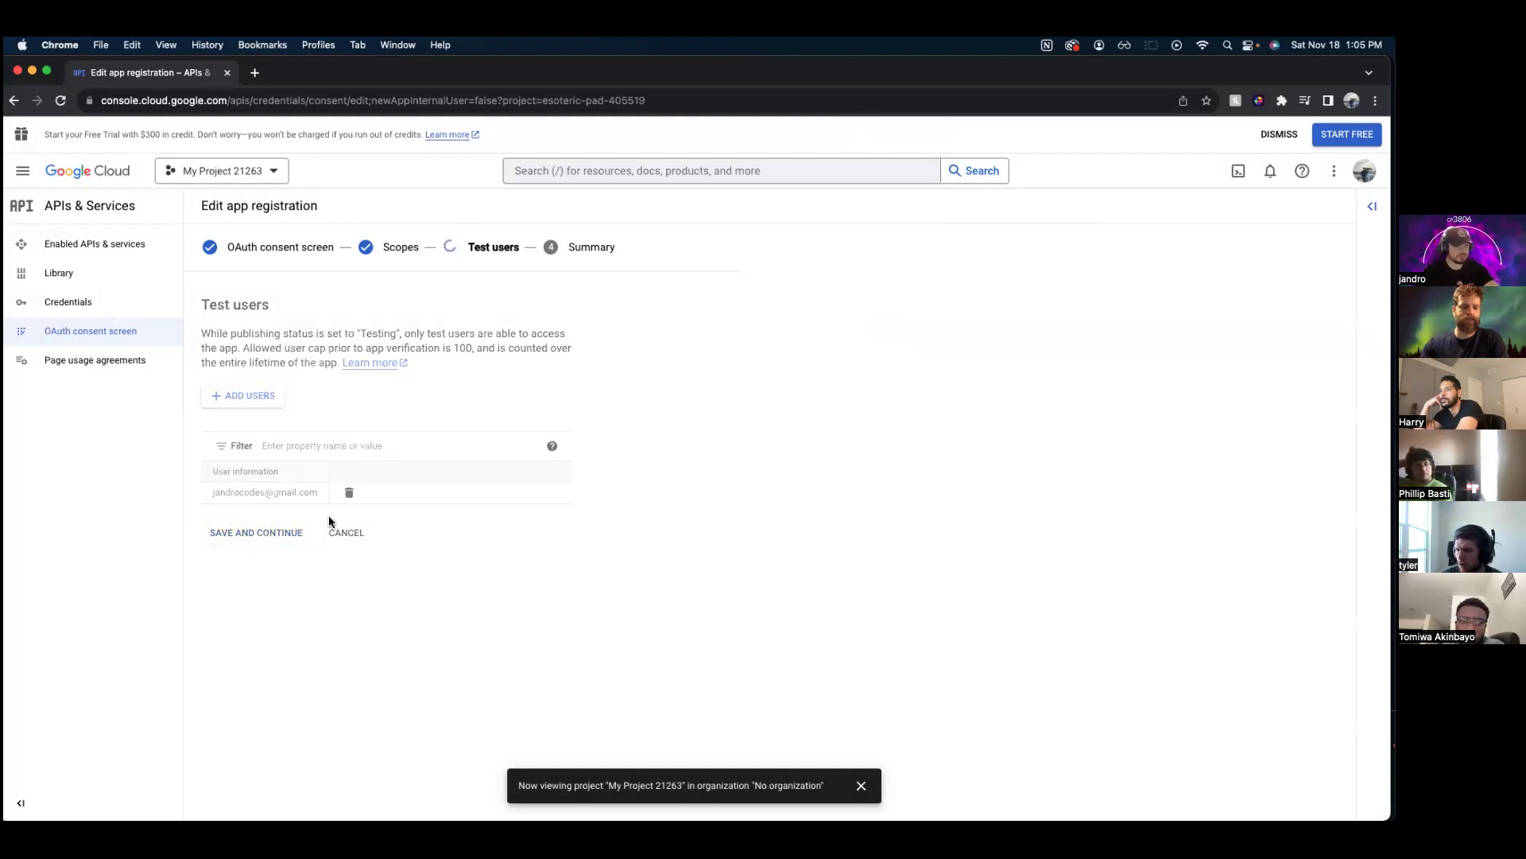
{"action": "scroll", "coordinate": [390, 361], "scroll_direction": "down", "scroll_amount": 5}
{"action": "left_click", "coordinate": [275, 791]}
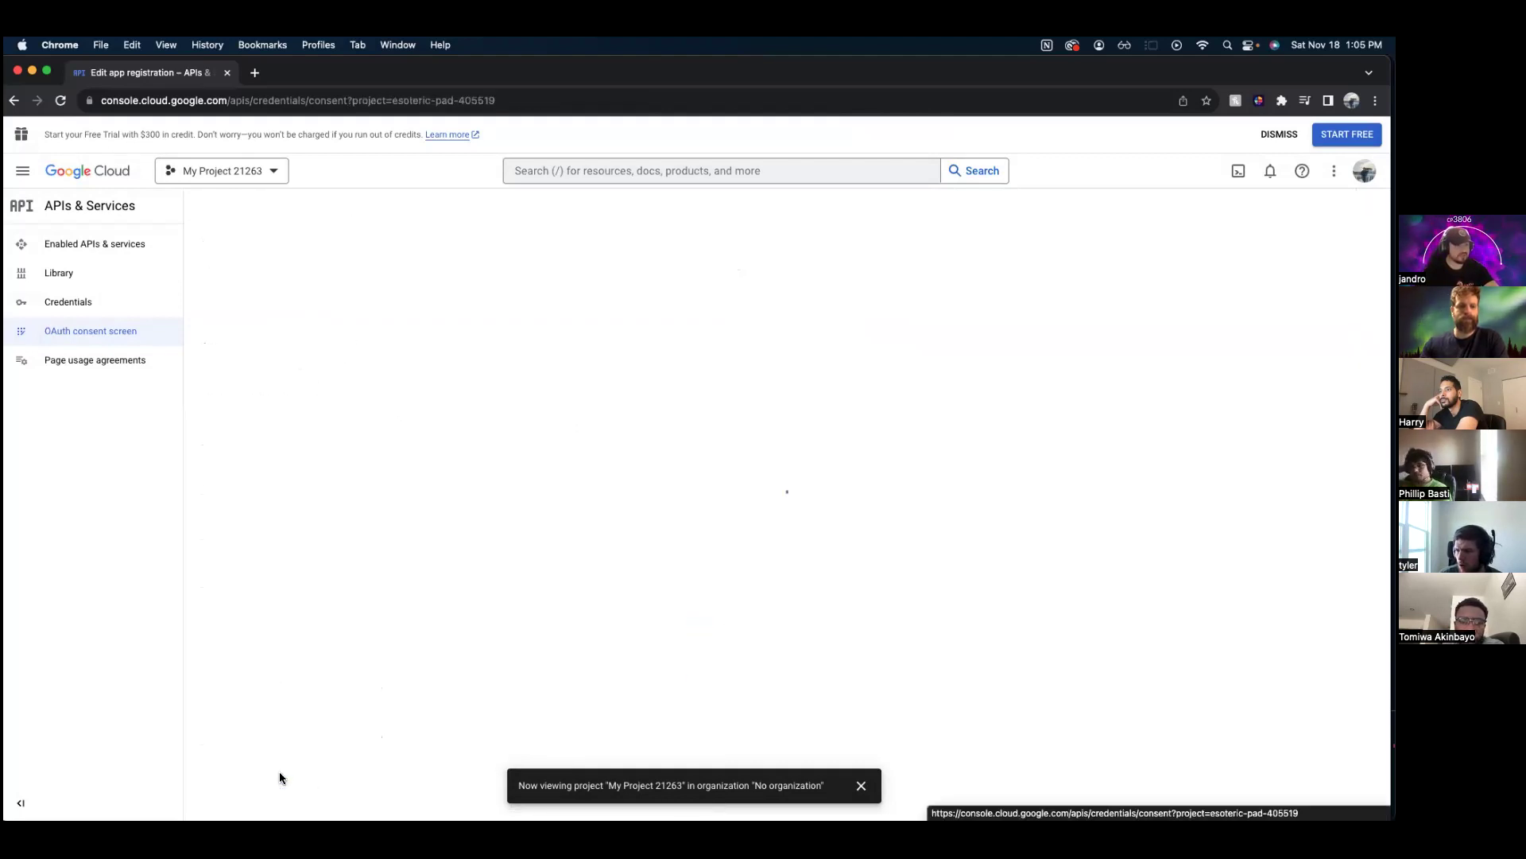
{"action": "left_click", "coordinate": [93, 306]}
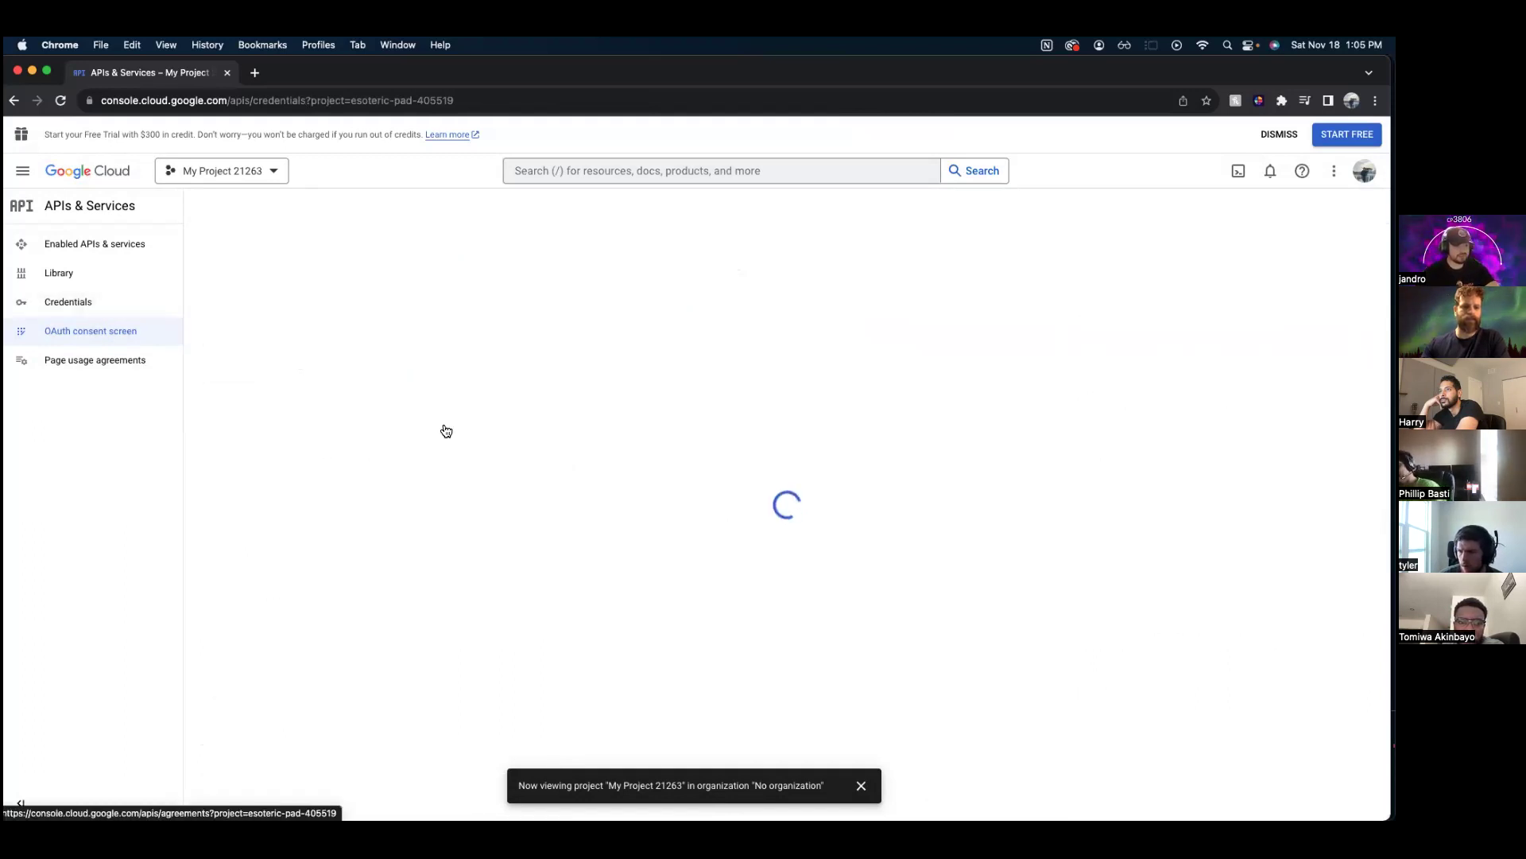
- Begin creating an OAuth client ID of type Web application
{"action": "left_click", "coordinate": [378, 209]}
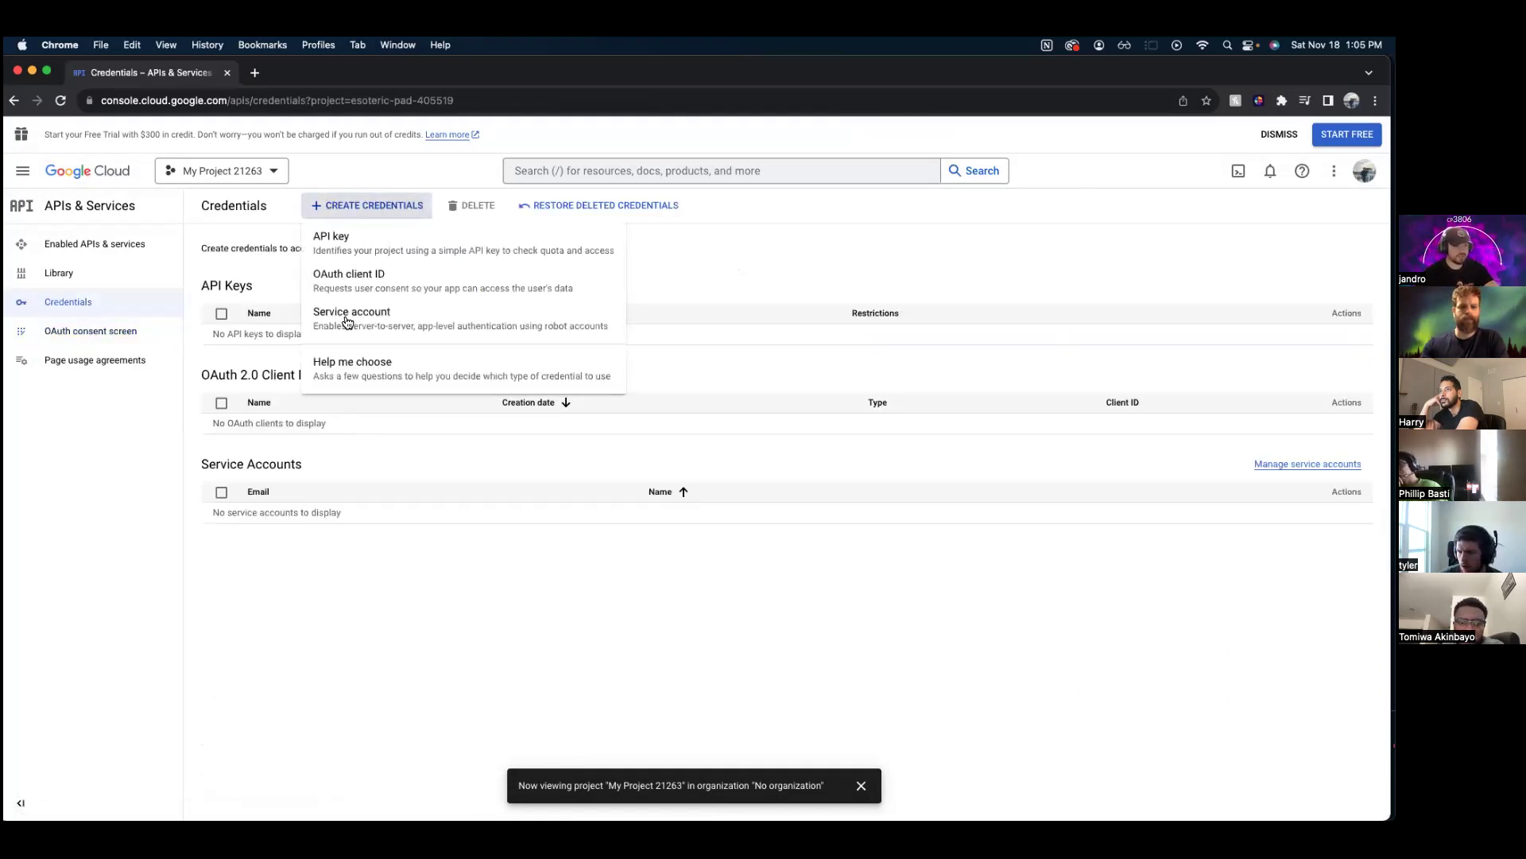
{"action": "left_click", "coordinate": [382, 277]}
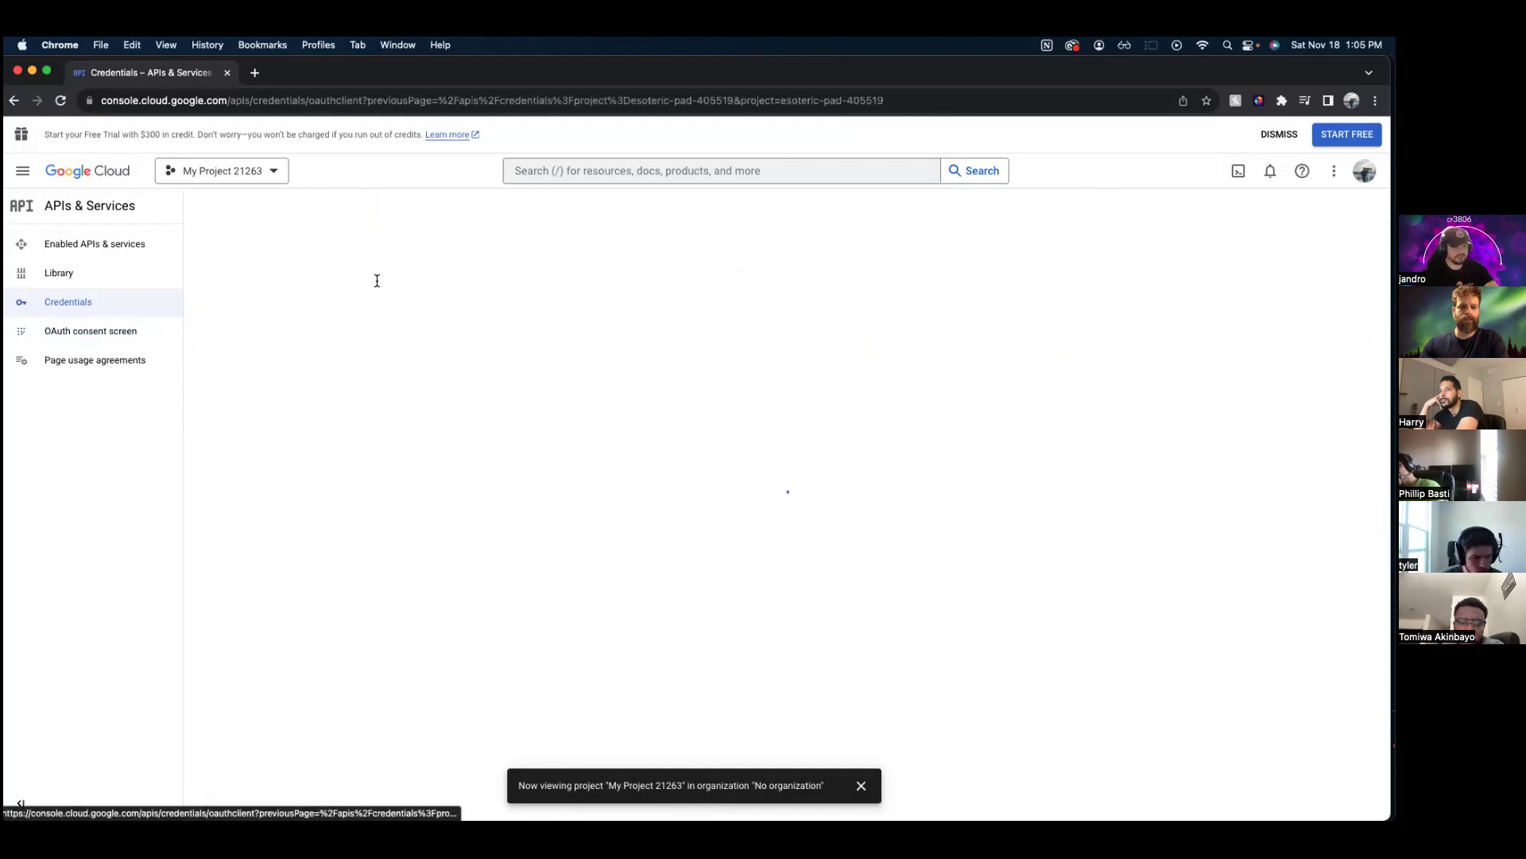
{"action": "left_click", "coordinate": [265, 318]}
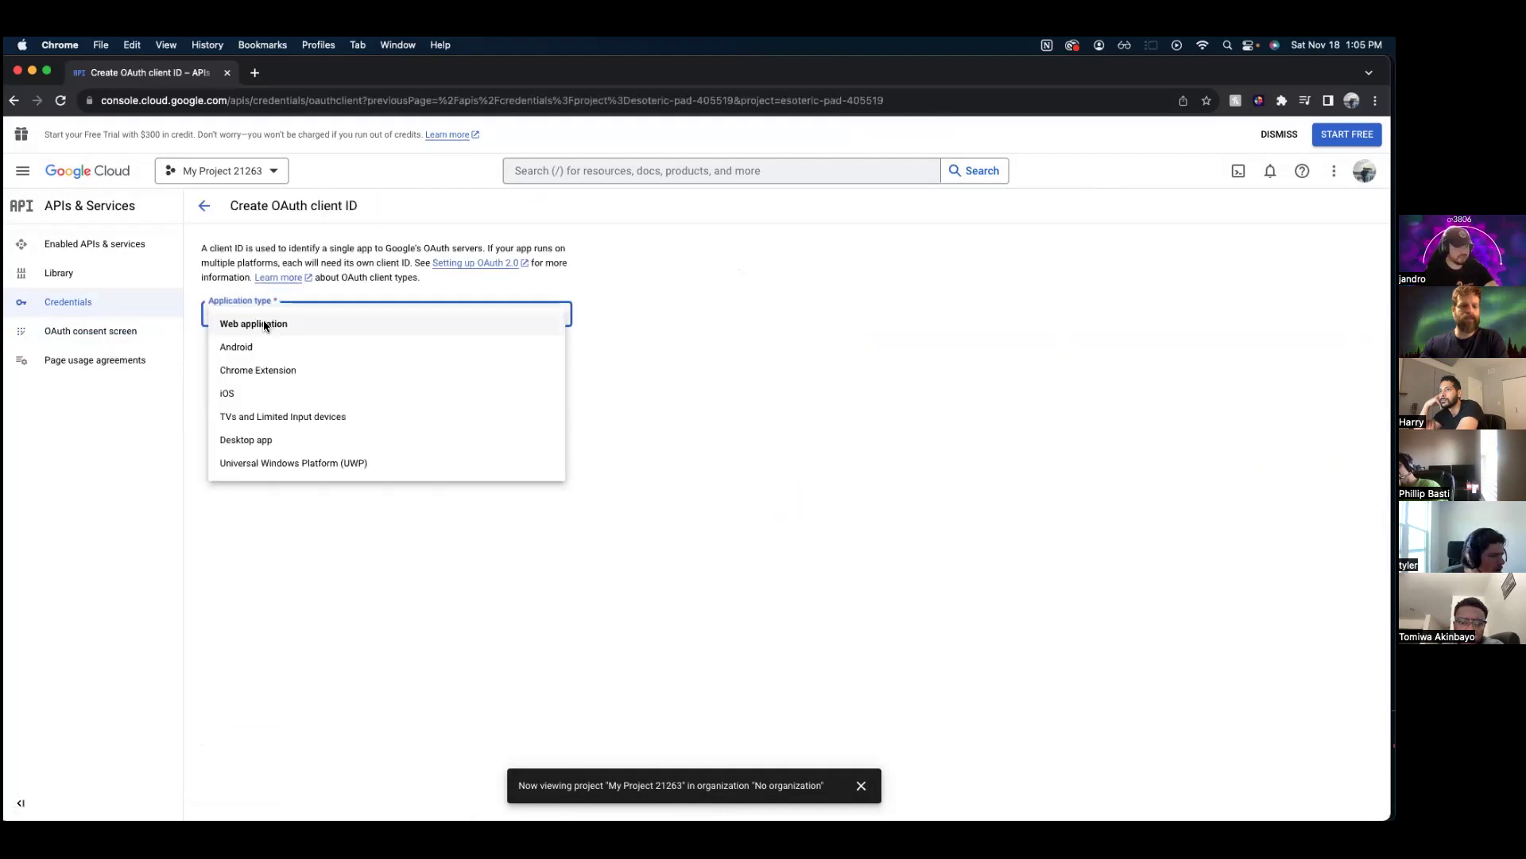
{"action": "key", "text": "Return"}
{"action": "left_click", "coordinate": [288, 431]}
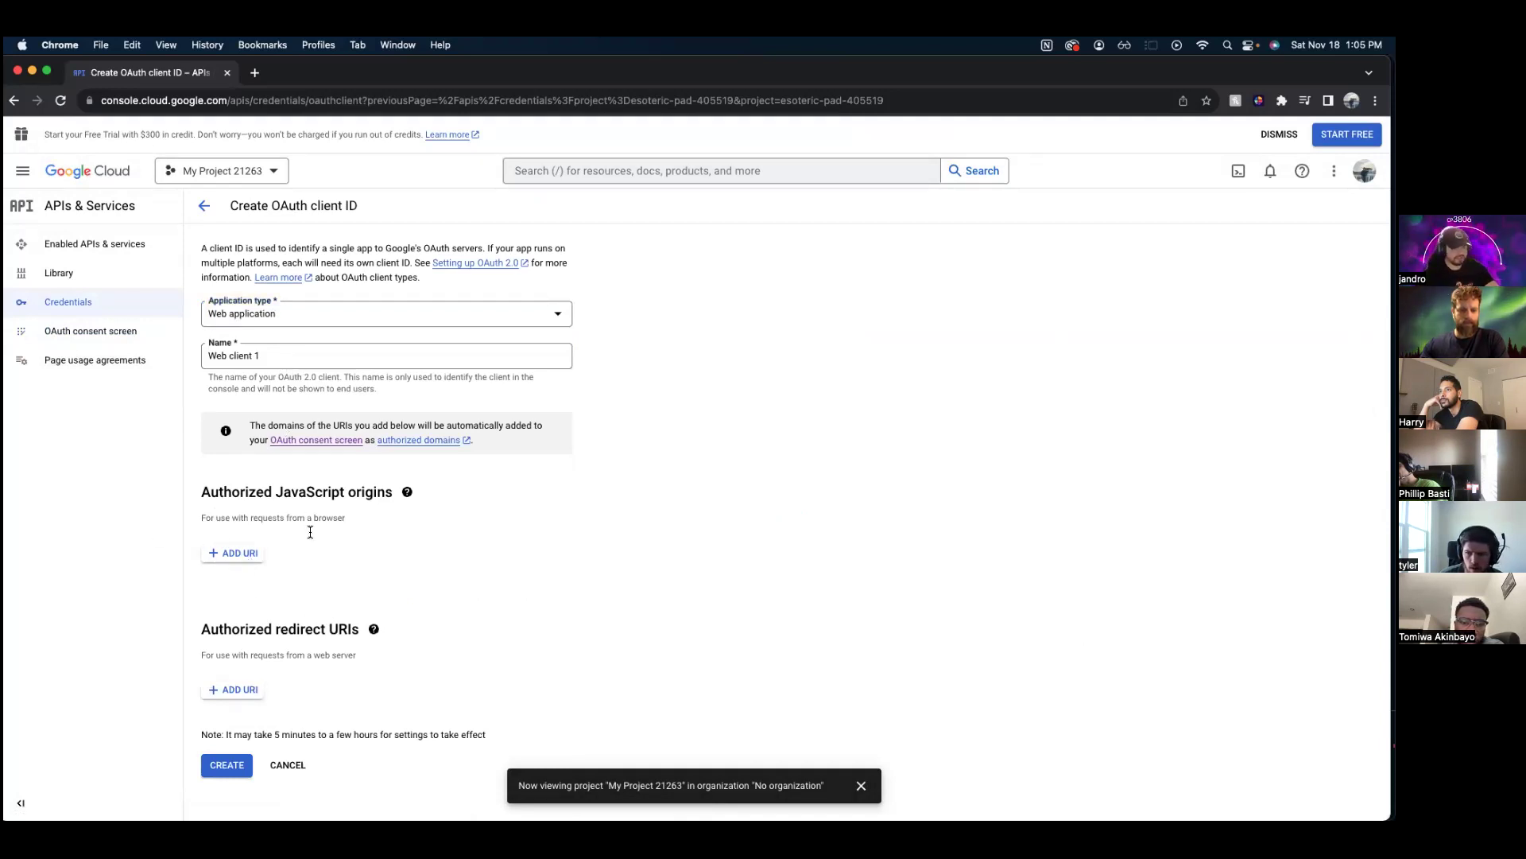
- Add http:localhost as the first JavaScript origin and add a second origin entry
{"action": "left_click", "coordinate": [240, 554]}
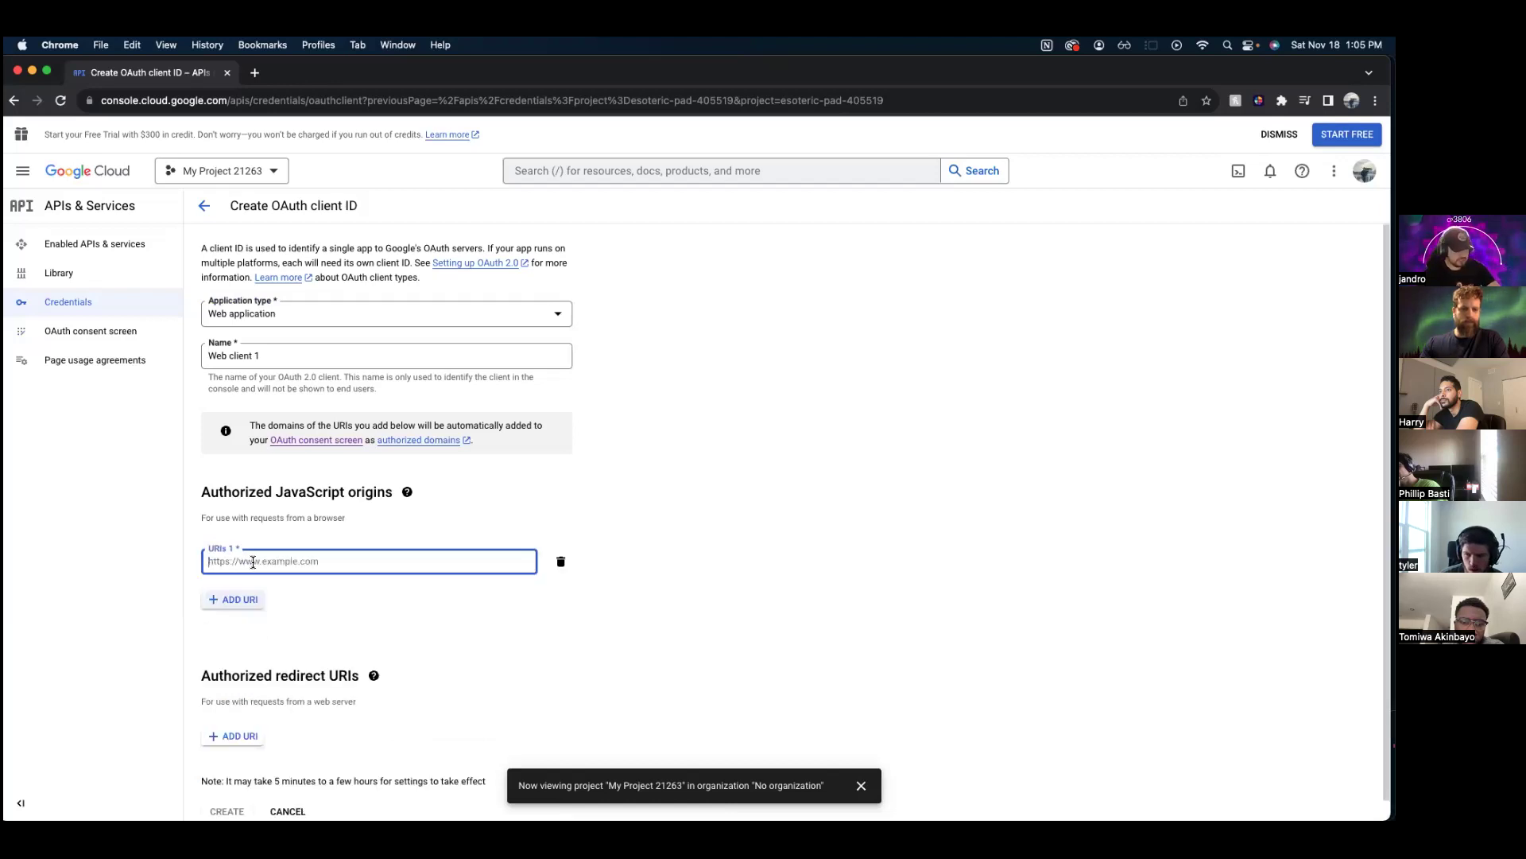
{"action": "type", "text": "http:"}
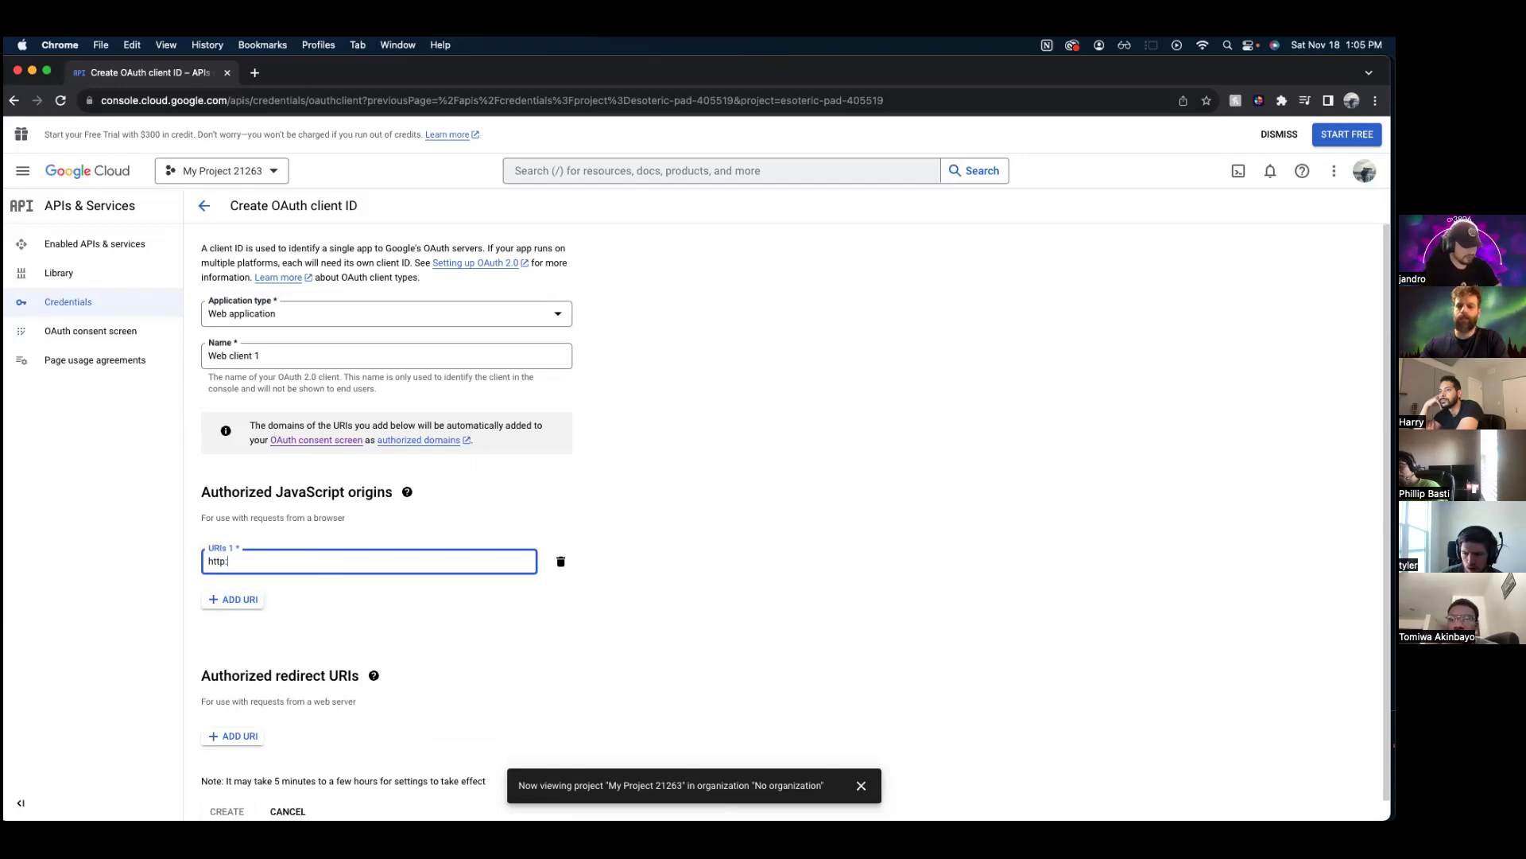
{"action": "type", "text": "localhost"}
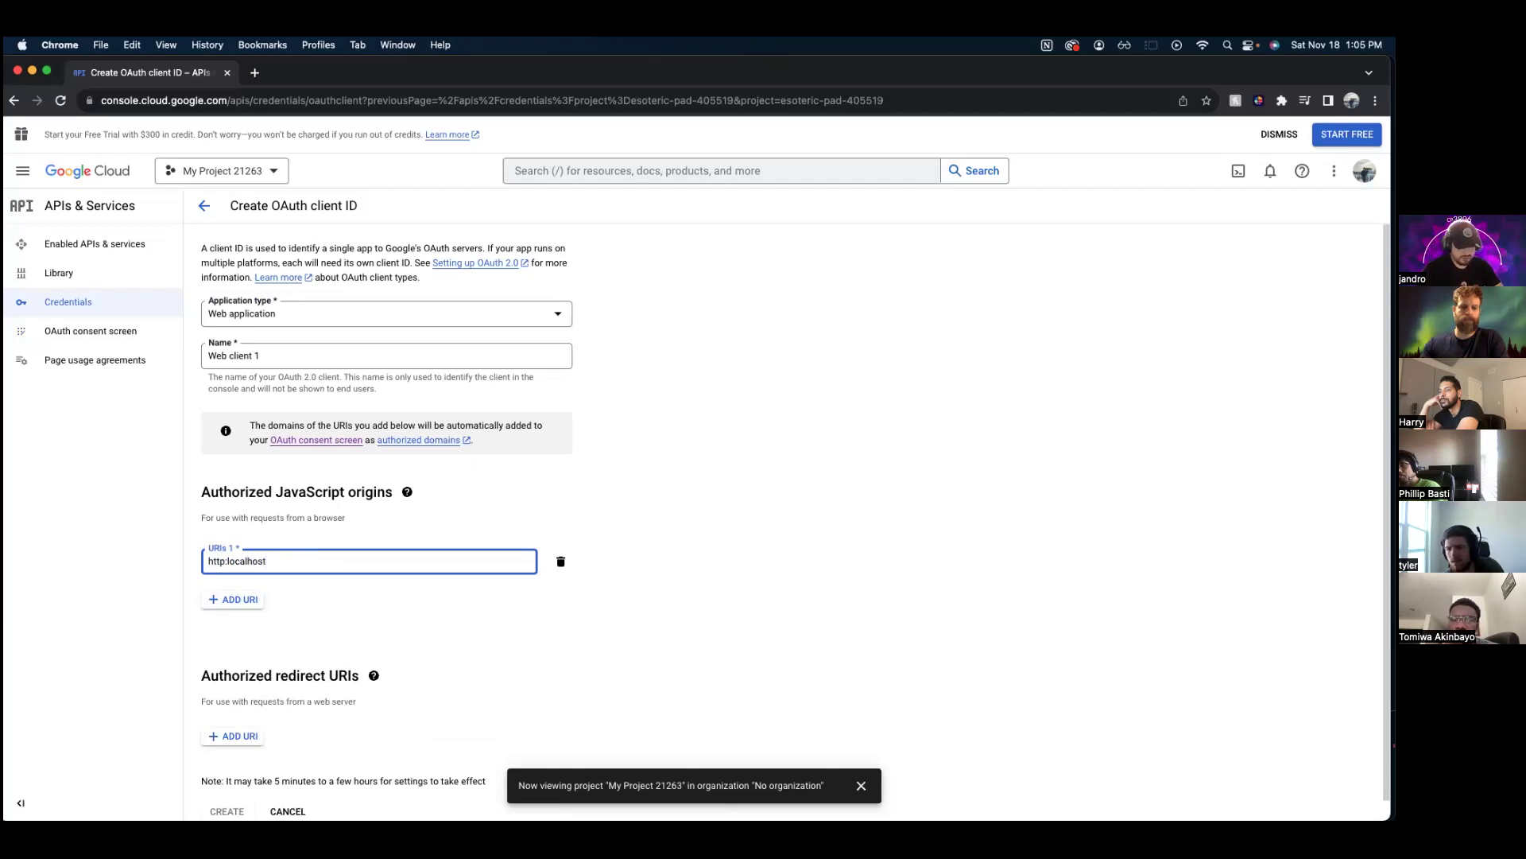
{"action": "left_click", "coordinate": [233, 599]}
{"action": "left_click", "coordinate": [342, 564]}
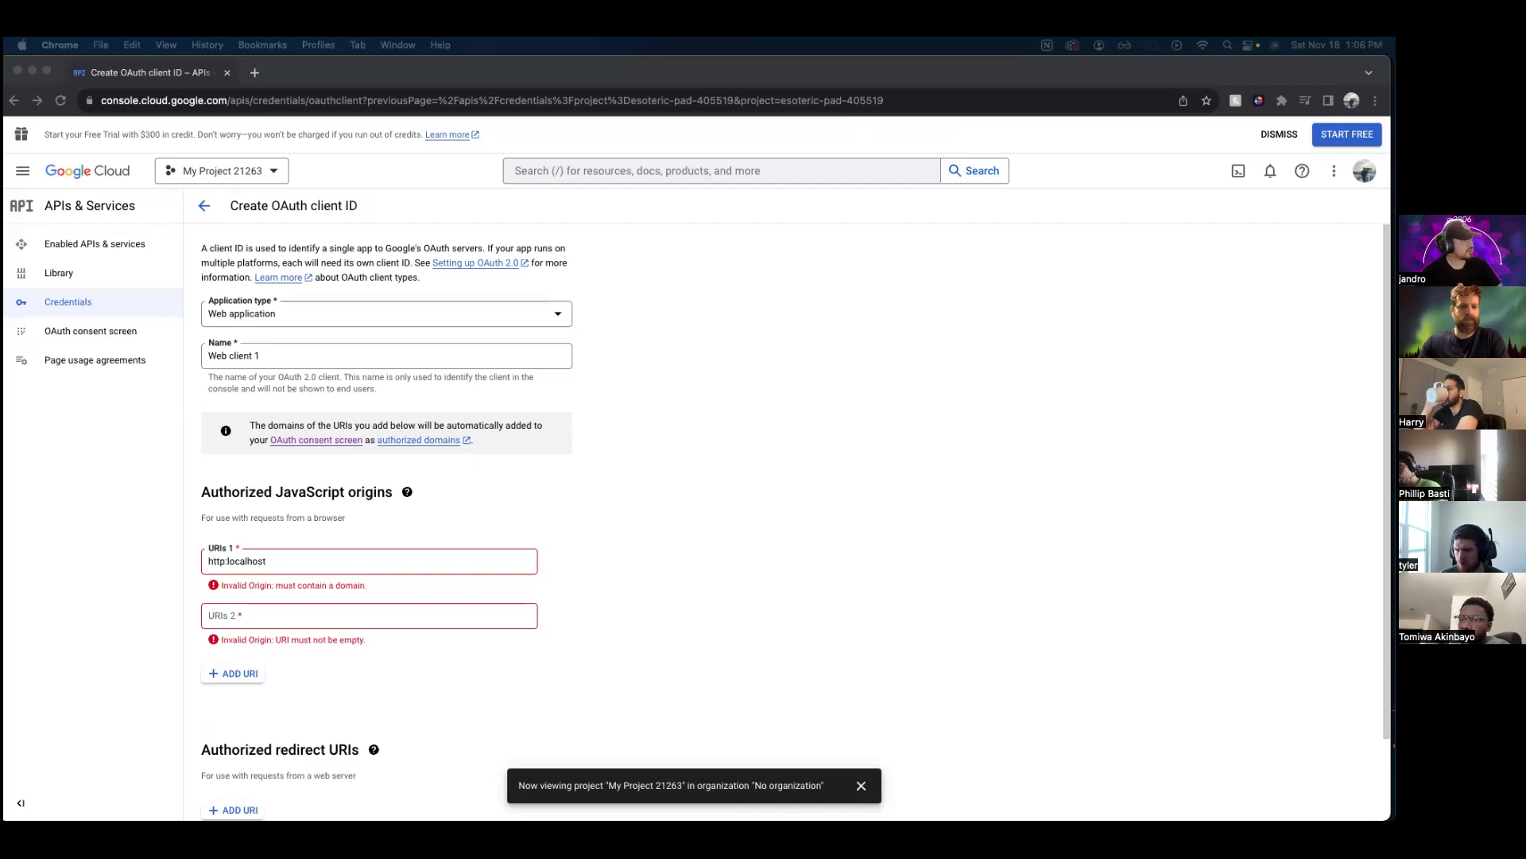
{"action": "left_click", "coordinate": [302, 563]}
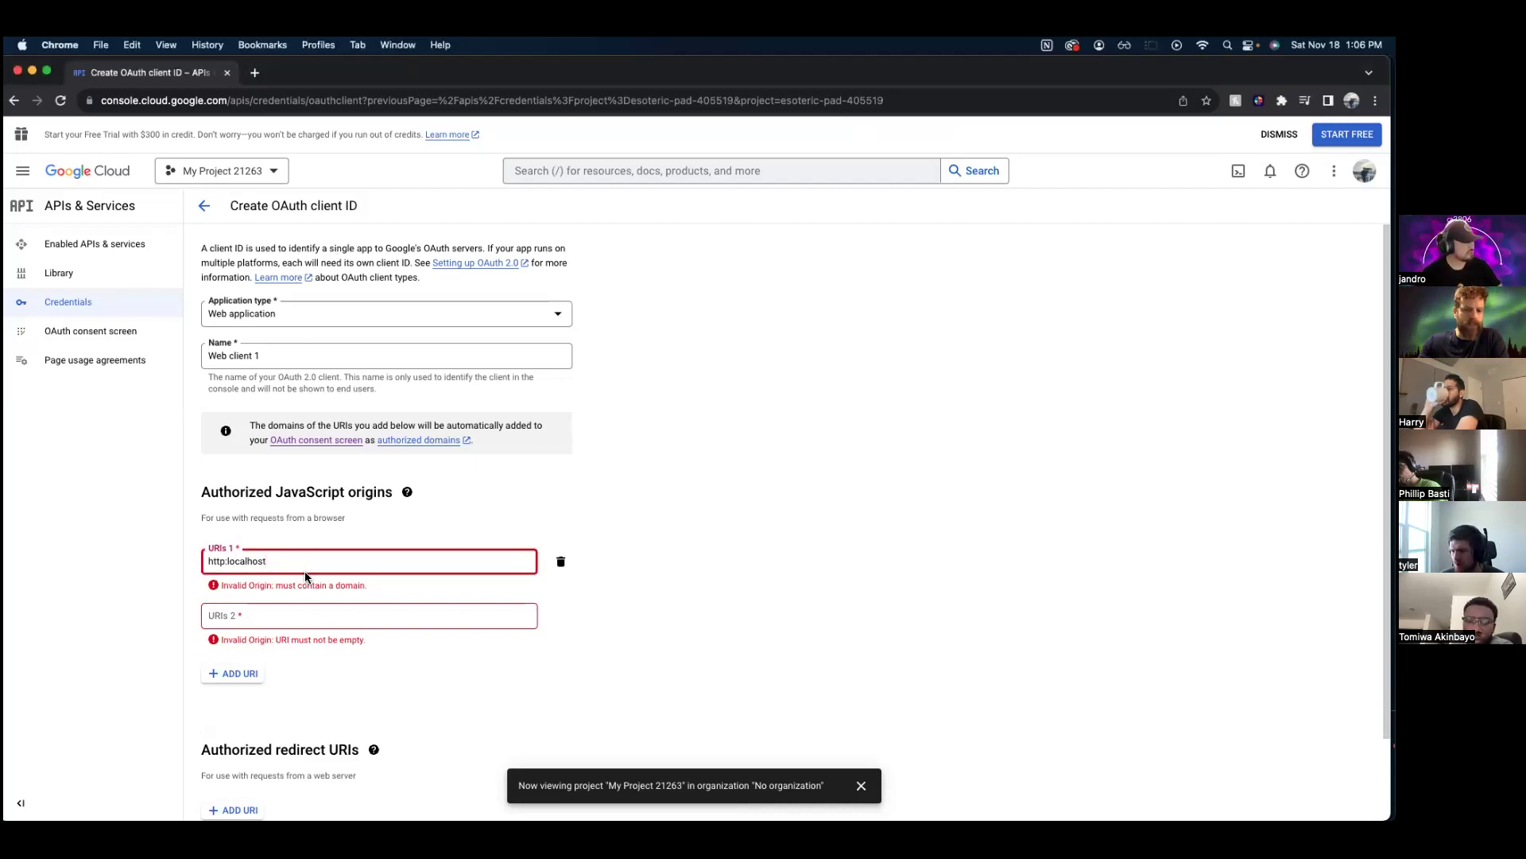
{"action": "left_click", "coordinate": [228, 562]}
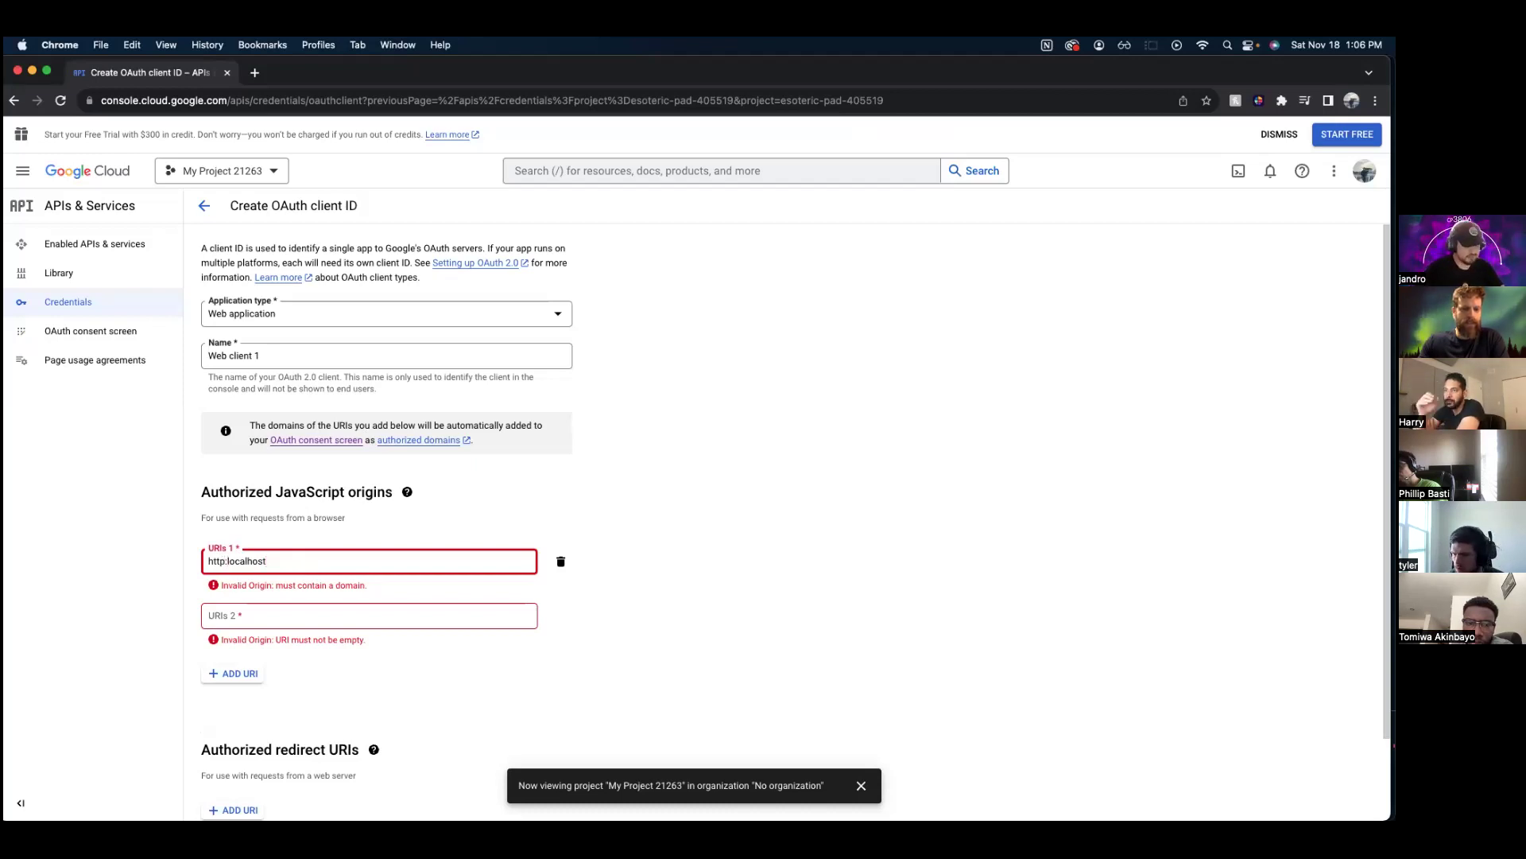
{"action": "type", "text": "//"}
{"action": "left_click", "coordinate": [334, 596]}
{"action": "type", "text": "jh"}
{"action": "key", "text": "BackSpace"}
{"action": "type", "text": "http://"}
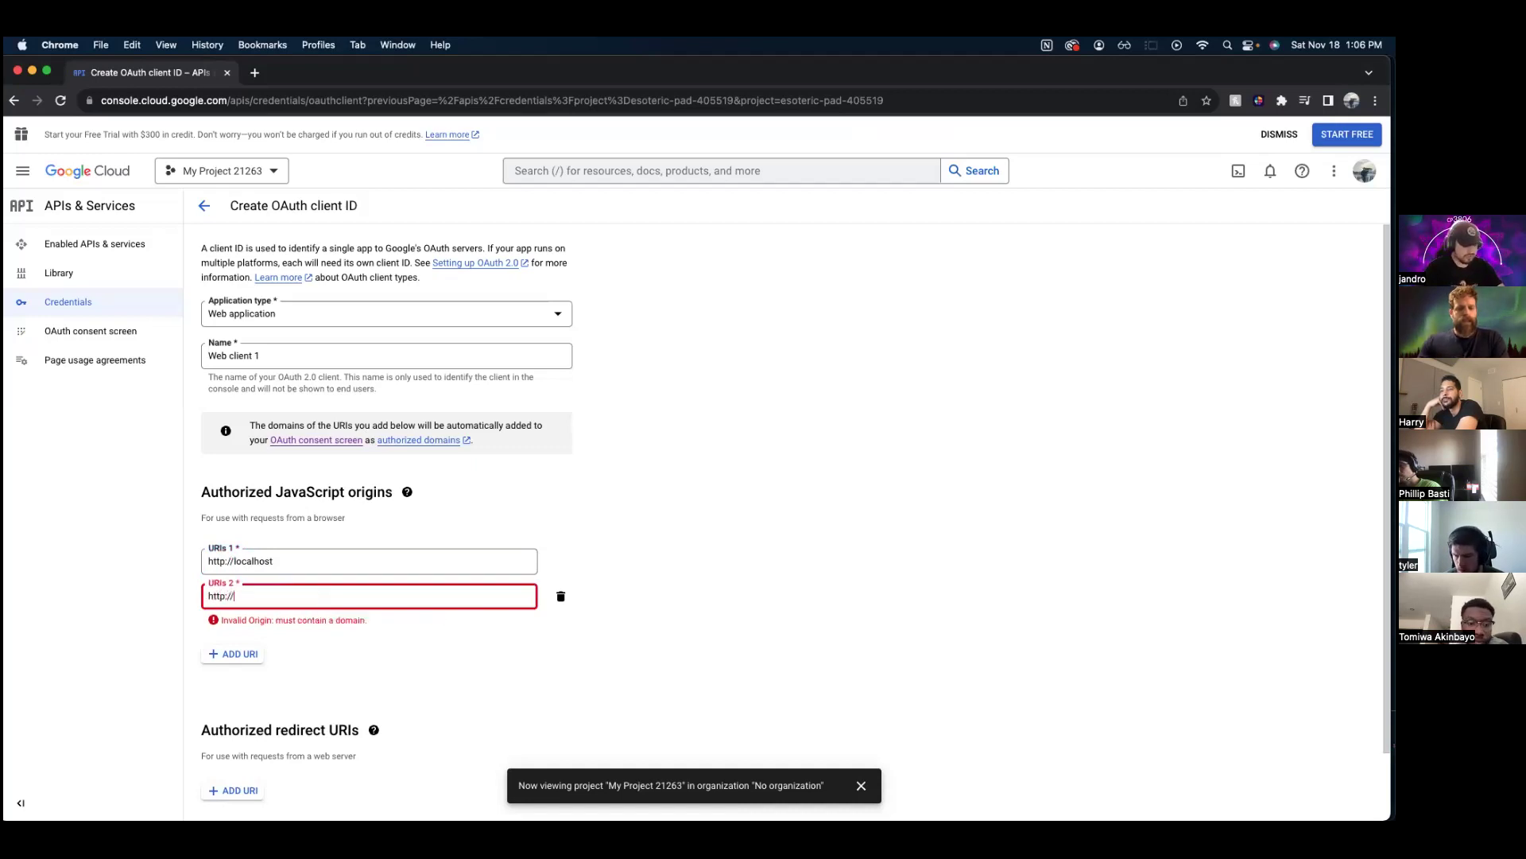
{"action": "type", "text": "locahost:517"}
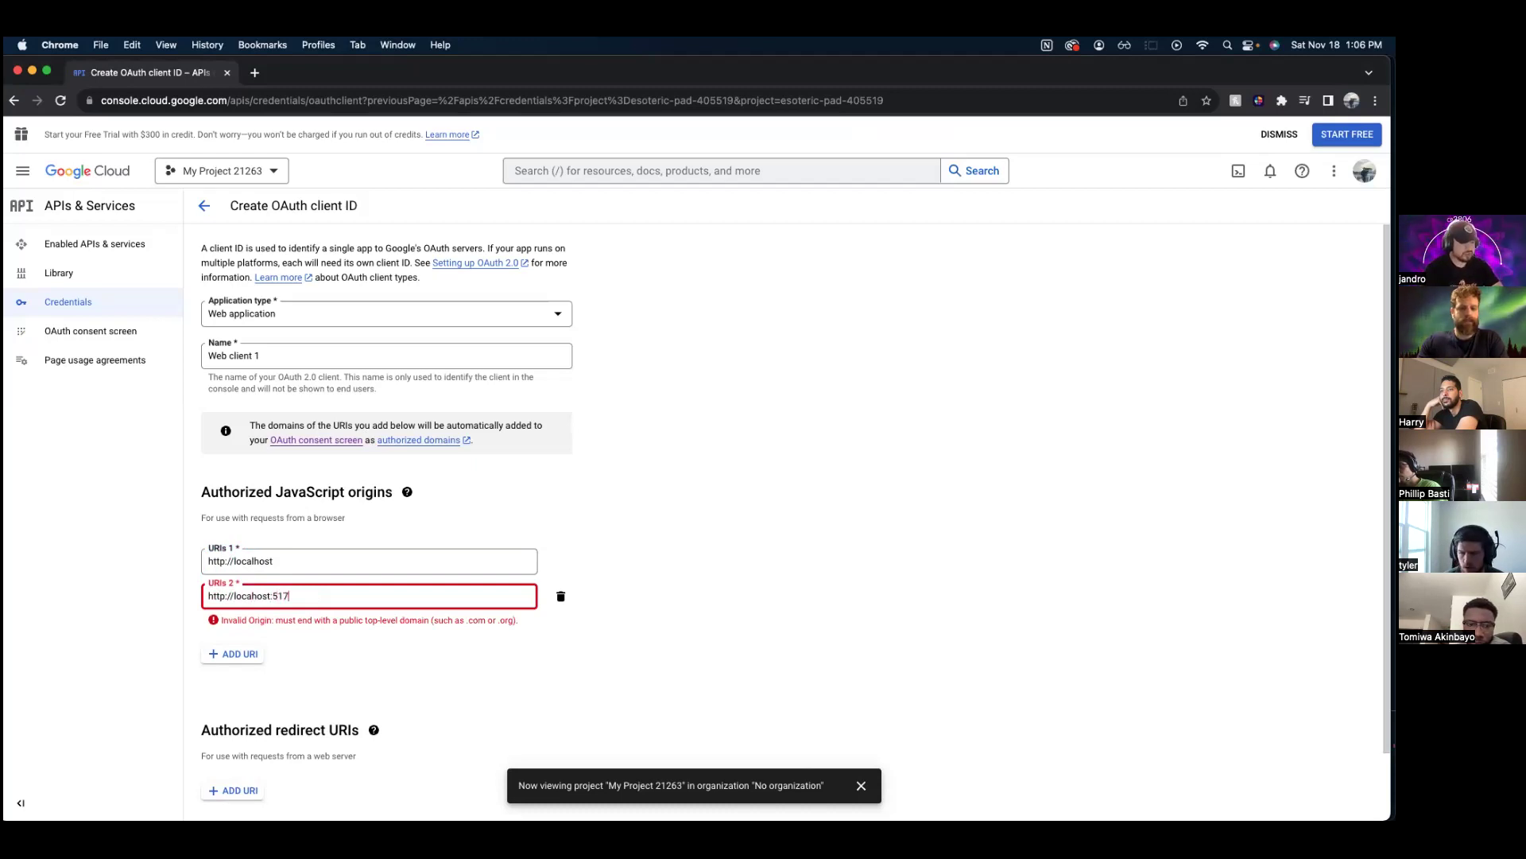
{"action": "type", "text": "2"}
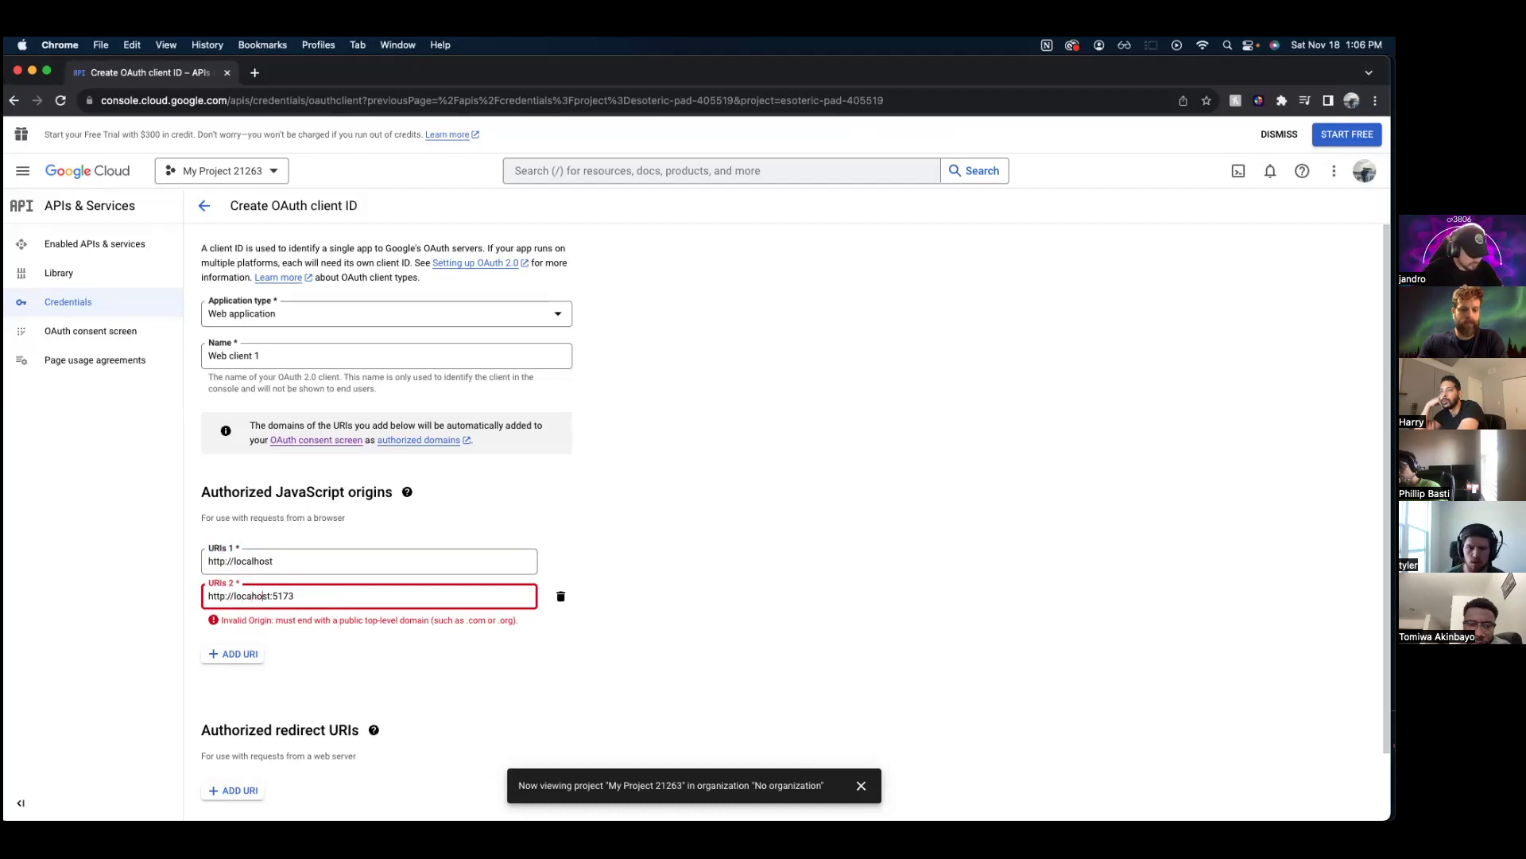
{"action": "type", "text": "l"}
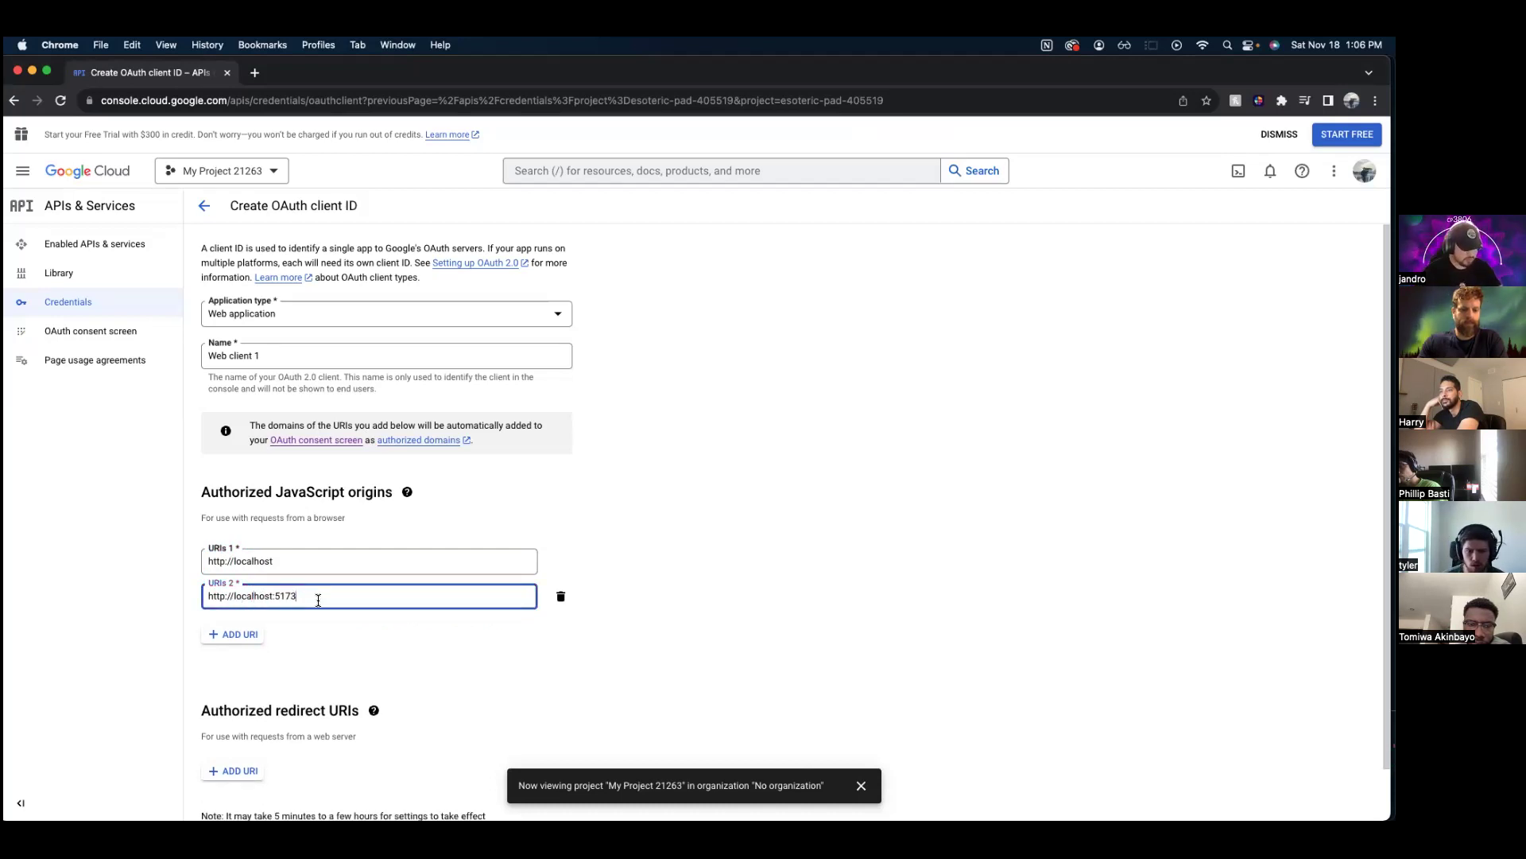
{"action": "triple_click", "coordinate": [280, 595]}
{"action": "key", "text": "super+c"}
{"action": "left_click", "coordinate": [256, 650]}
{"action": "scroll", "coordinate": [303, 668], "scroll_direction": "down", "scroll_amount": 1}
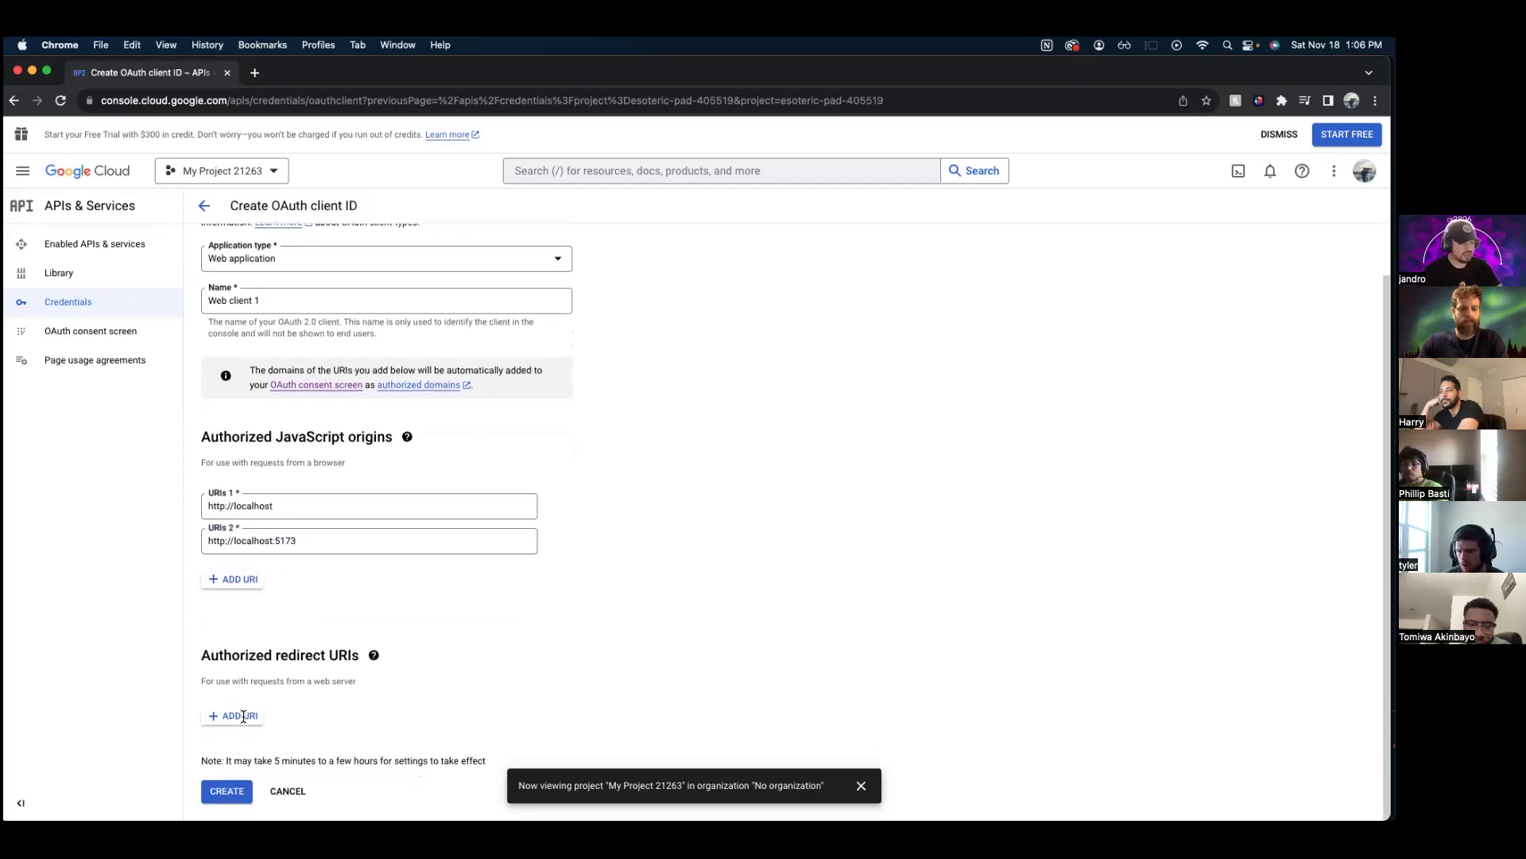
{"action": "left_click", "coordinate": [238, 715]}
{"action": "scroll", "coordinate": [291, 682], "scroll_direction": "down", "scroll_amount": 1}
{"action": "type", "text": "http://localhost"}
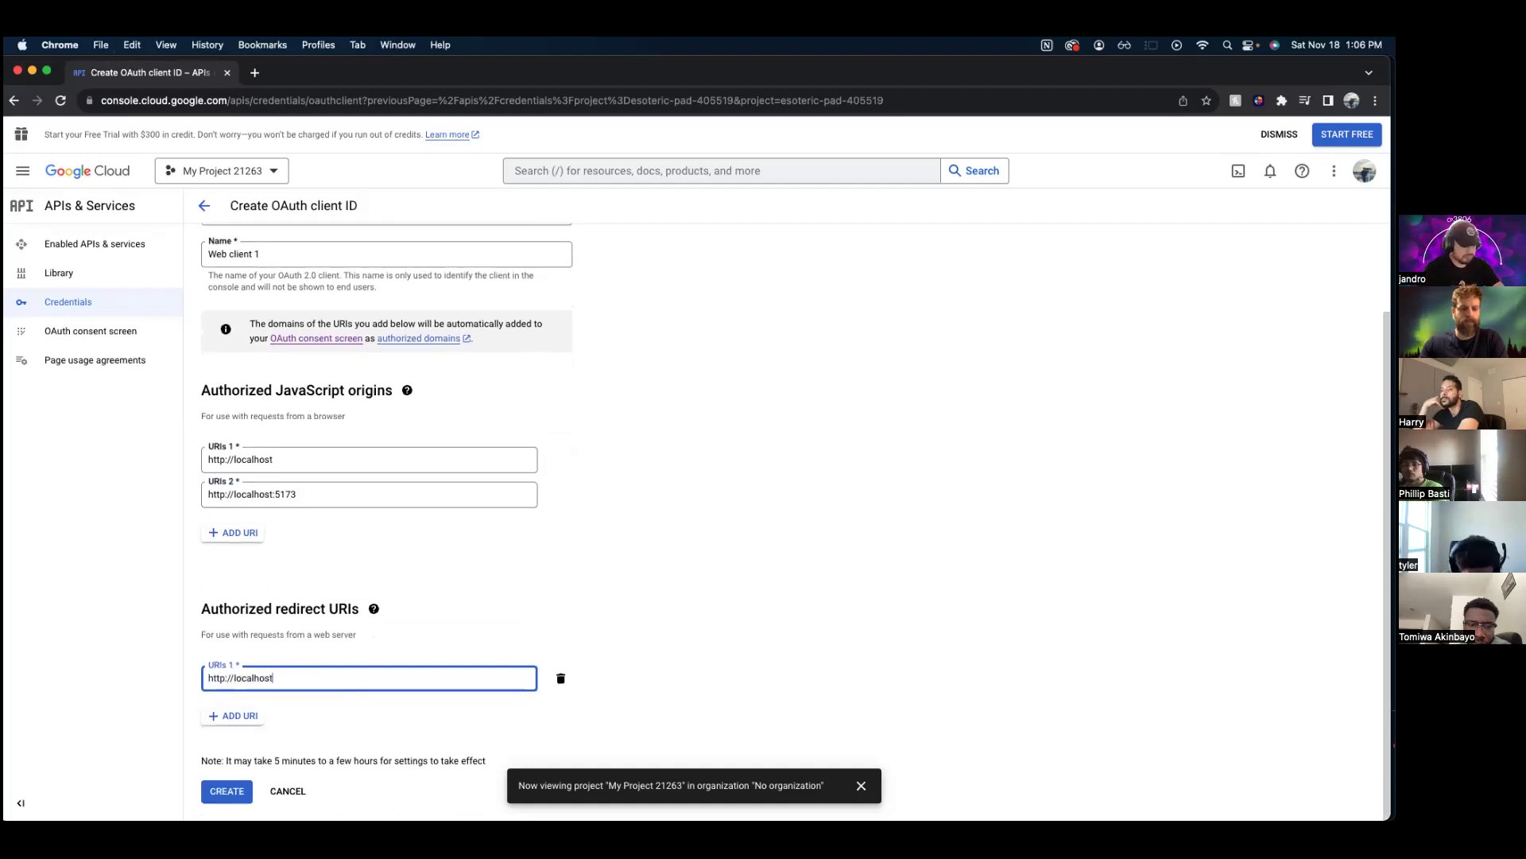
{"action": "left_click", "coordinate": [255, 715]}
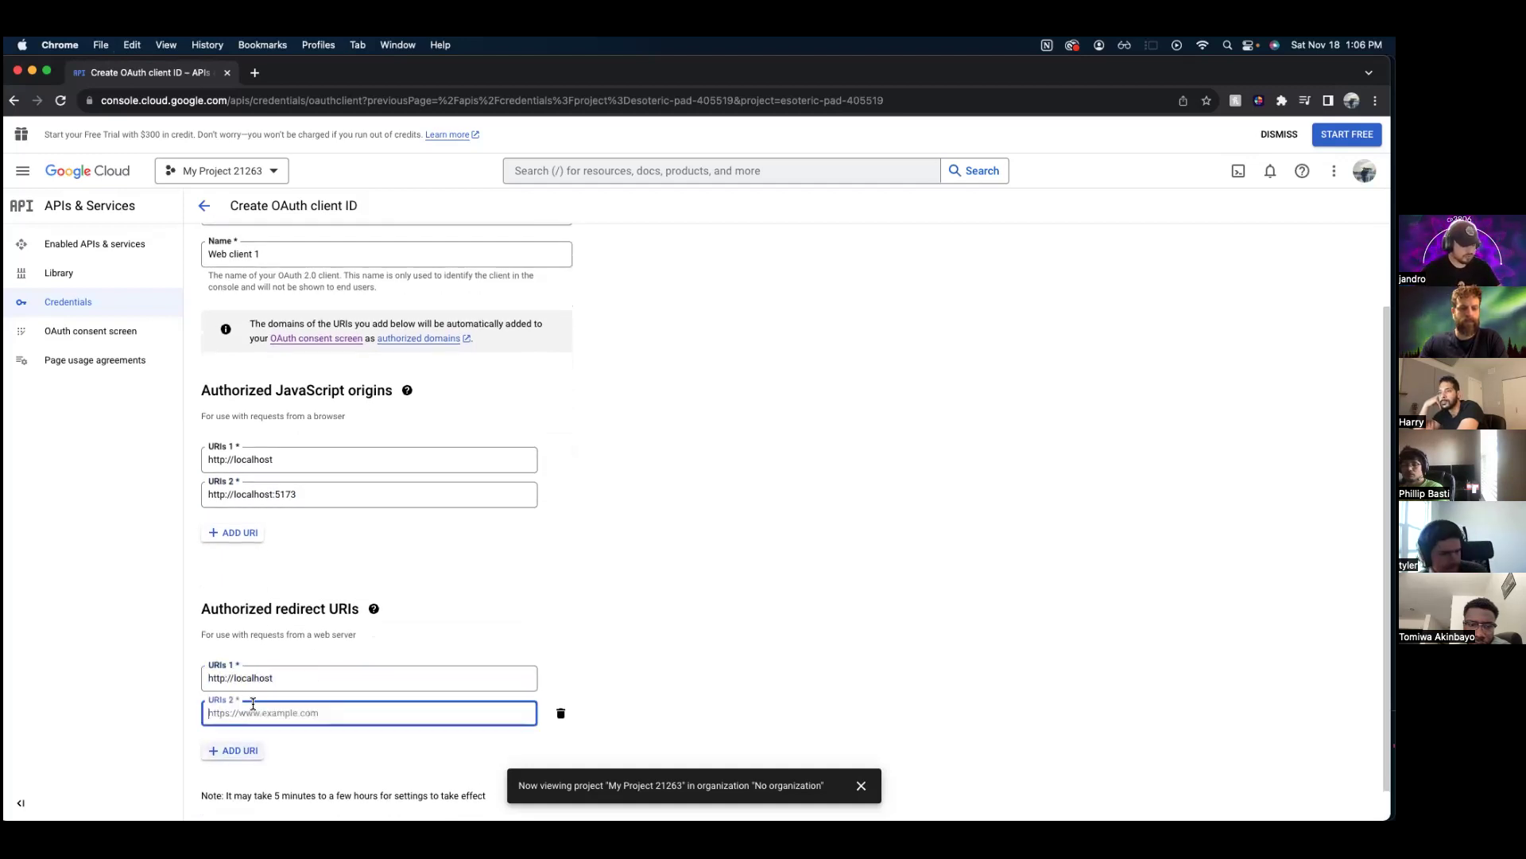
{"action": "key", "text": "super+v"}
- Create the Web client 1 OAuth client and select its client ID
{"action": "scroll", "coordinate": [330, 730], "scroll_direction": "down", "scroll_amount": 1}
{"action": "key", "text": "Return"}
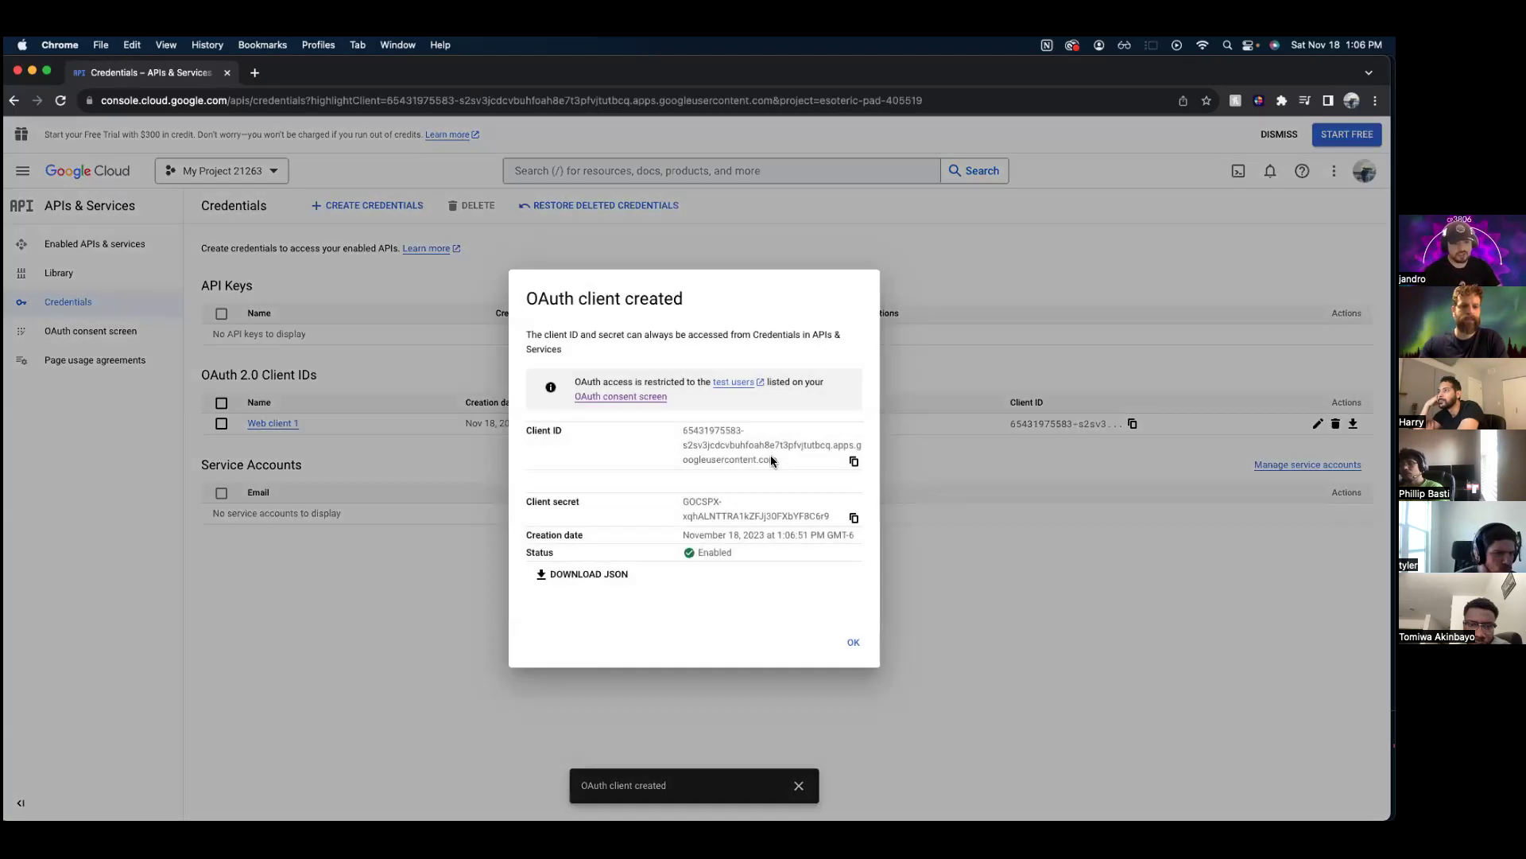
{"action": "left_click_drag", "start_coordinate": [777, 460], "coordinate": [687, 427]}
- Copy the Web client 1 client ID and switch to VS Code
{"action": "left_click", "coordinate": [787, 465]}
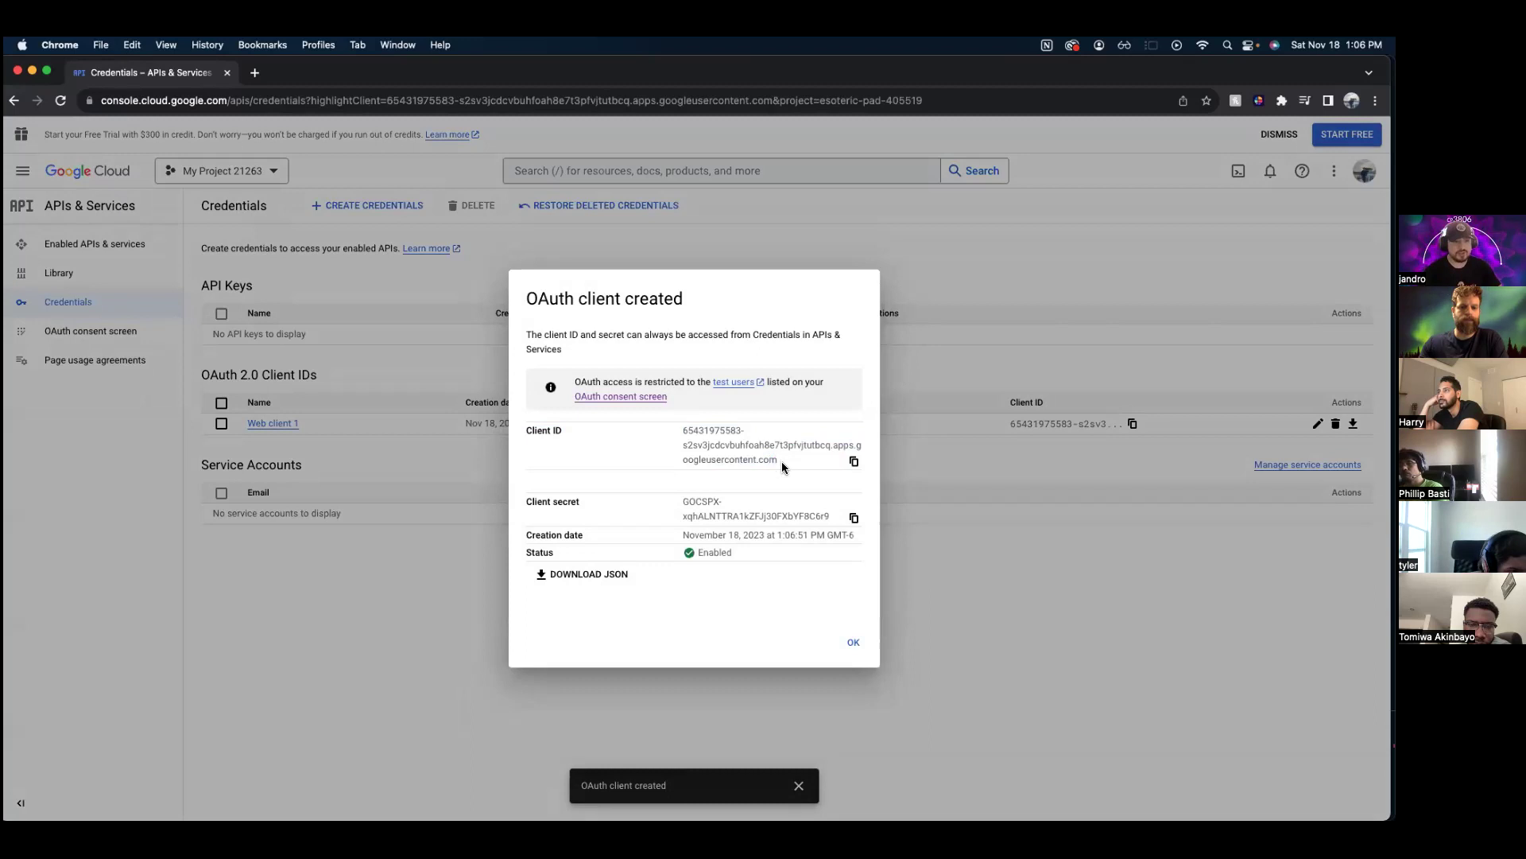
{"action": "key", "text": "super+Tab"}
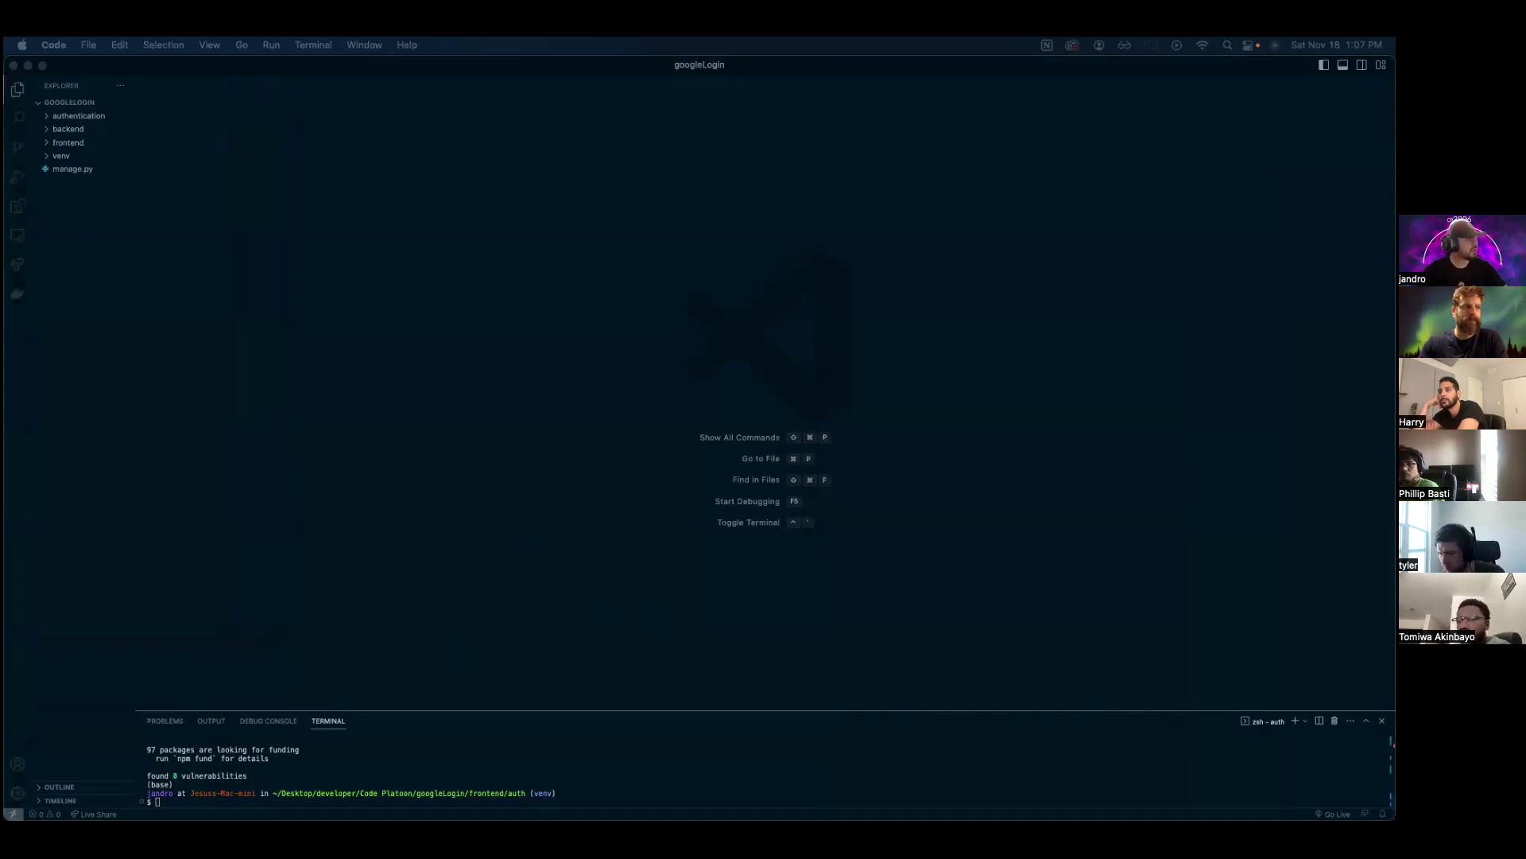
- Open the auth app's index.html from the frontend folder
{"action": "left_click", "coordinate": [126, 211]}
{"action": "left_click", "coordinate": [69, 142]}
{"action": "left_click", "coordinate": [76, 183]}
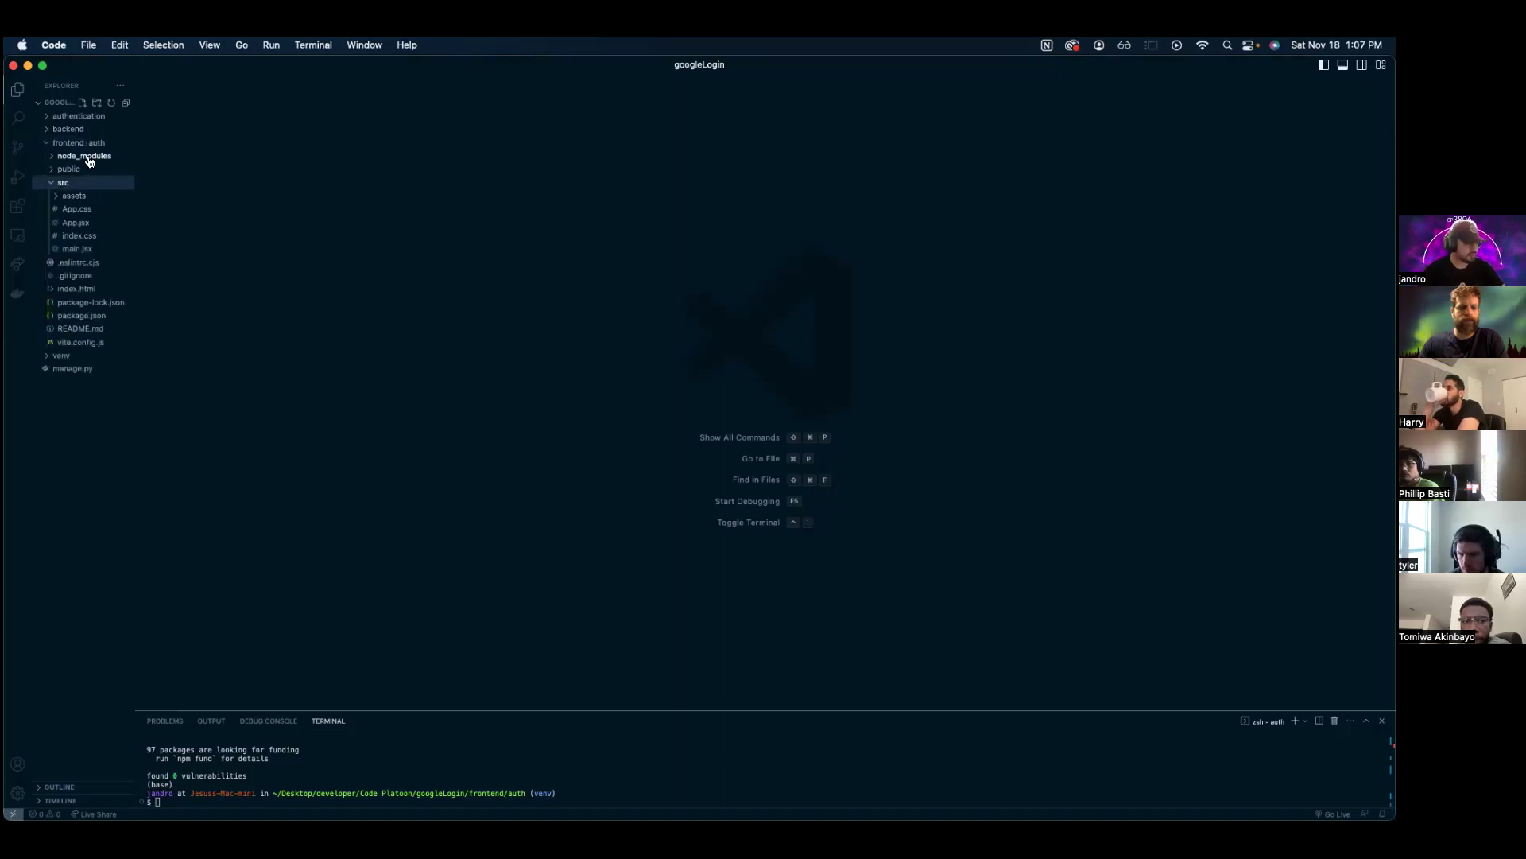
{"action": "left_click", "coordinate": [102, 294]}
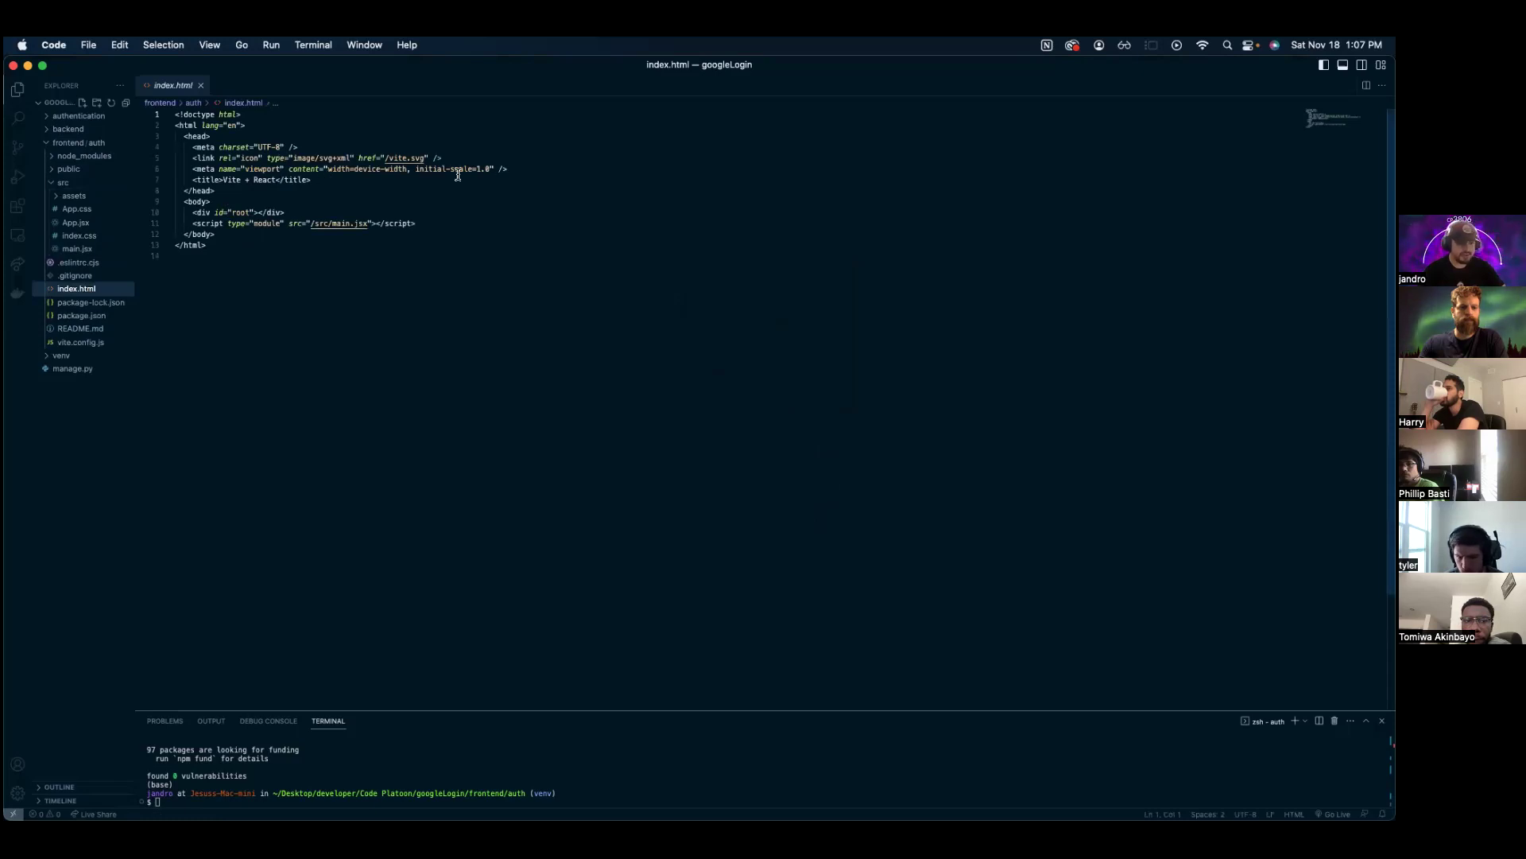
{"action": "left_click", "coordinate": [523, 171]}
{"action": "key", "text": "Return"}
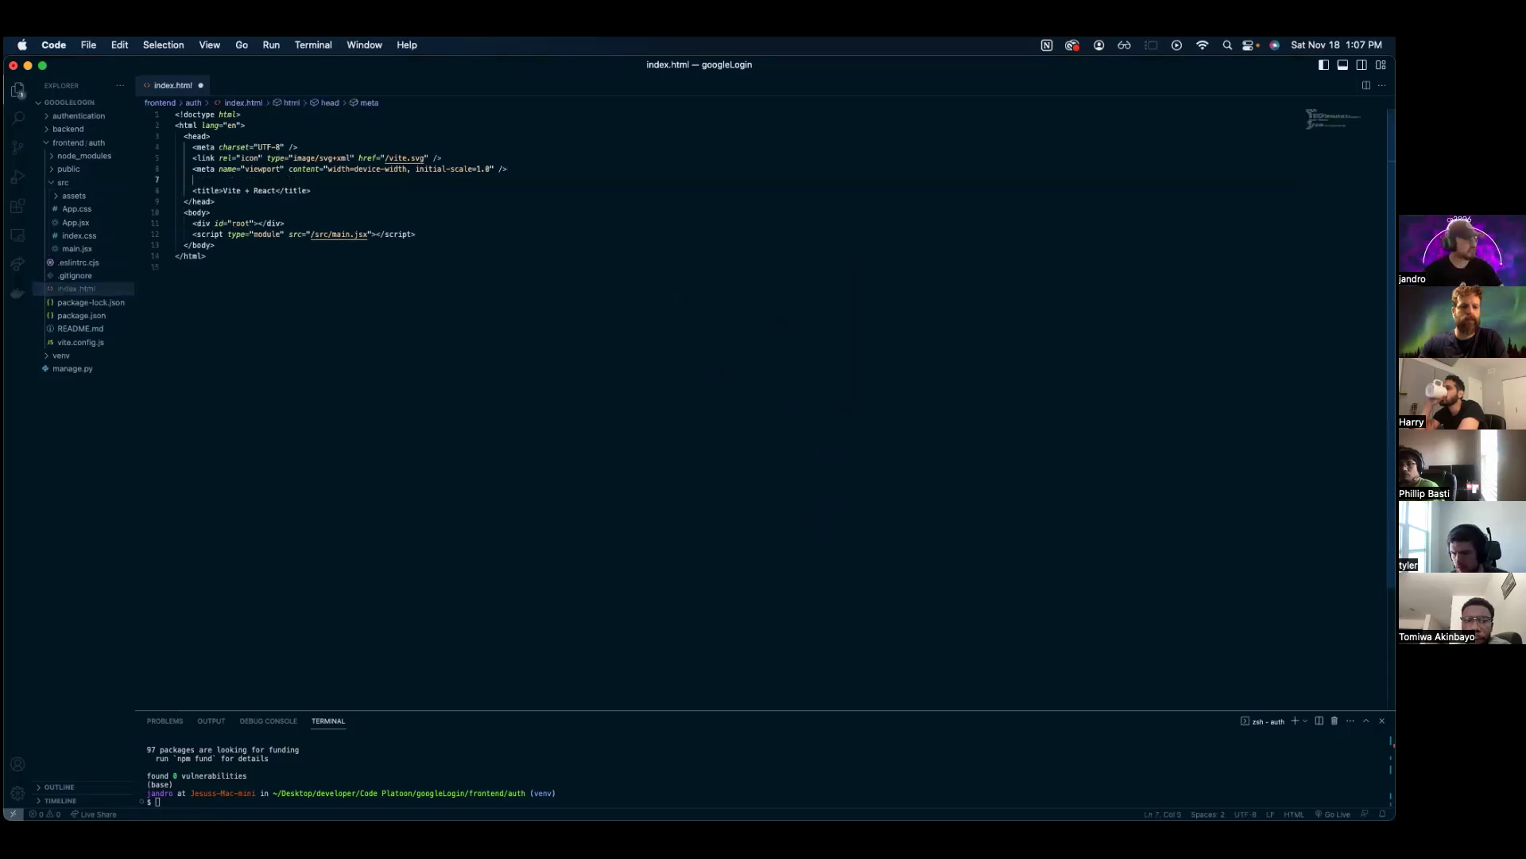
{"action": "left_click", "coordinate": [253, 177]}
{"action": "key", "text": "super+v"}
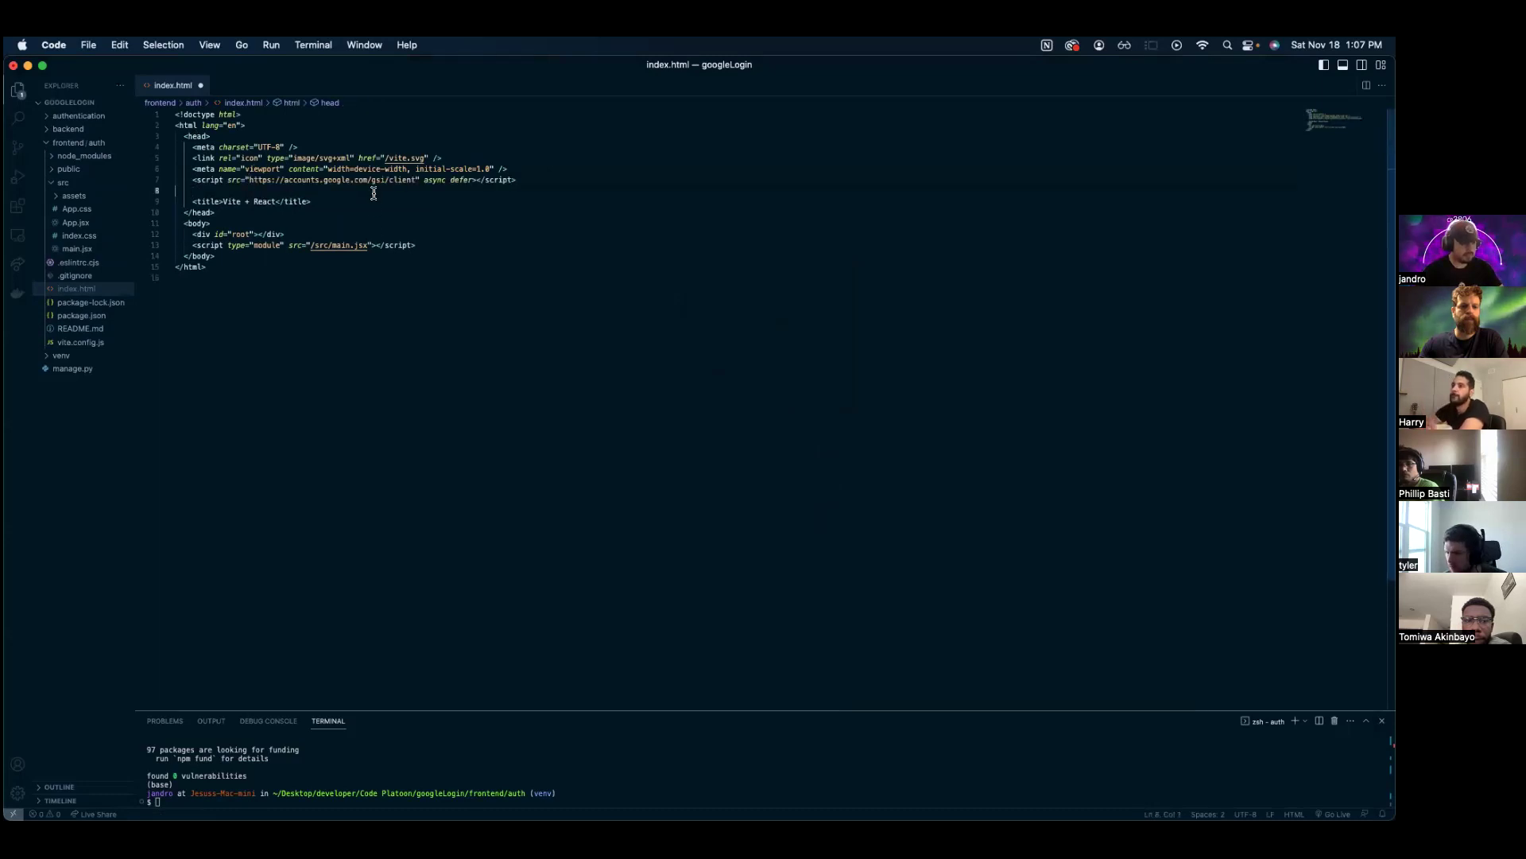
{"action": "key", "text": "BackSpace"}
{"action": "key", "text": "super+s"}
{"action": "key", "text": "End"}
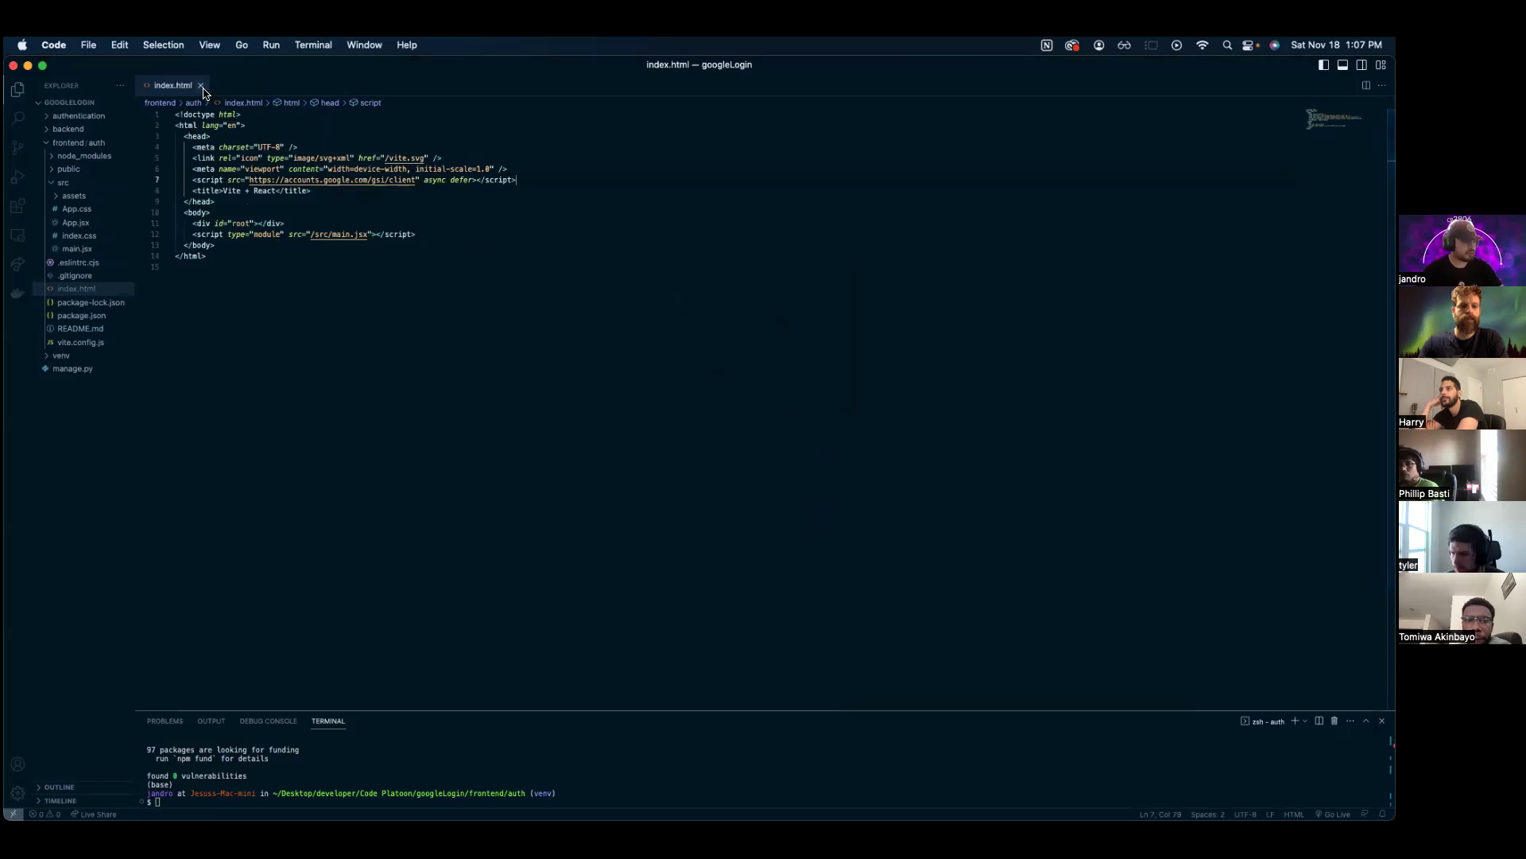
{"action": "left_click", "coordinate": [201, 85]}
- Create src/GoogleLogin.jsx and add the line import React from "react"
{"action": "right_click", "coordinate": [71, 182]}
{"action": "left_click", "coordinate": [106, 197]}
{"action": "type", "text": "GoogleLogin.jsx"}
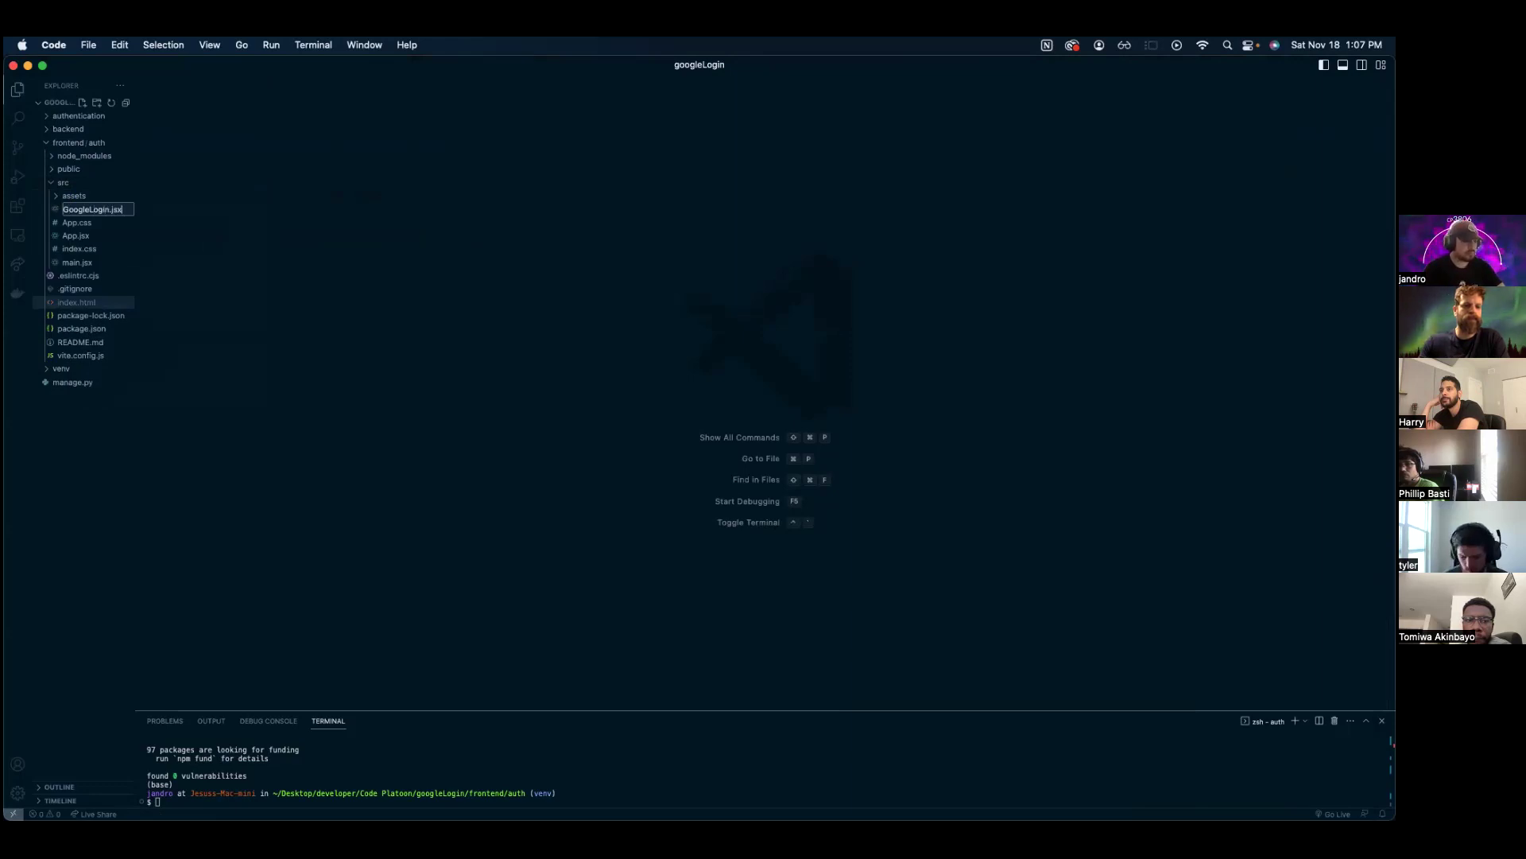
{"action": "key", "text": "Return"}
{"action": "type", "text": "import "}
{"action": "type", "text": "rea"}
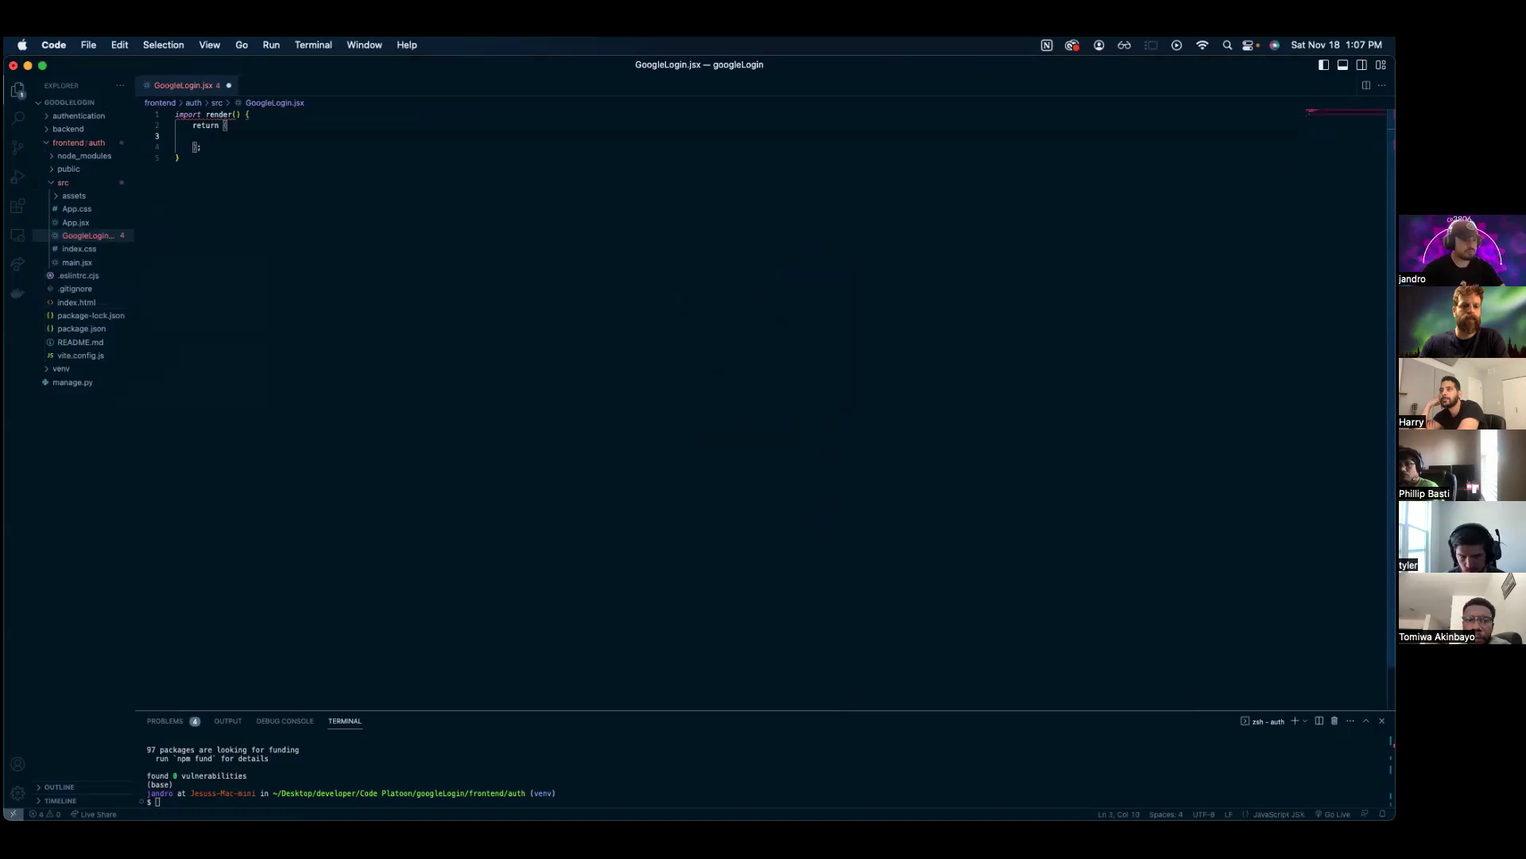
{"action": "key", "text": "Return"}
{"action": "key", "text": "Return"}
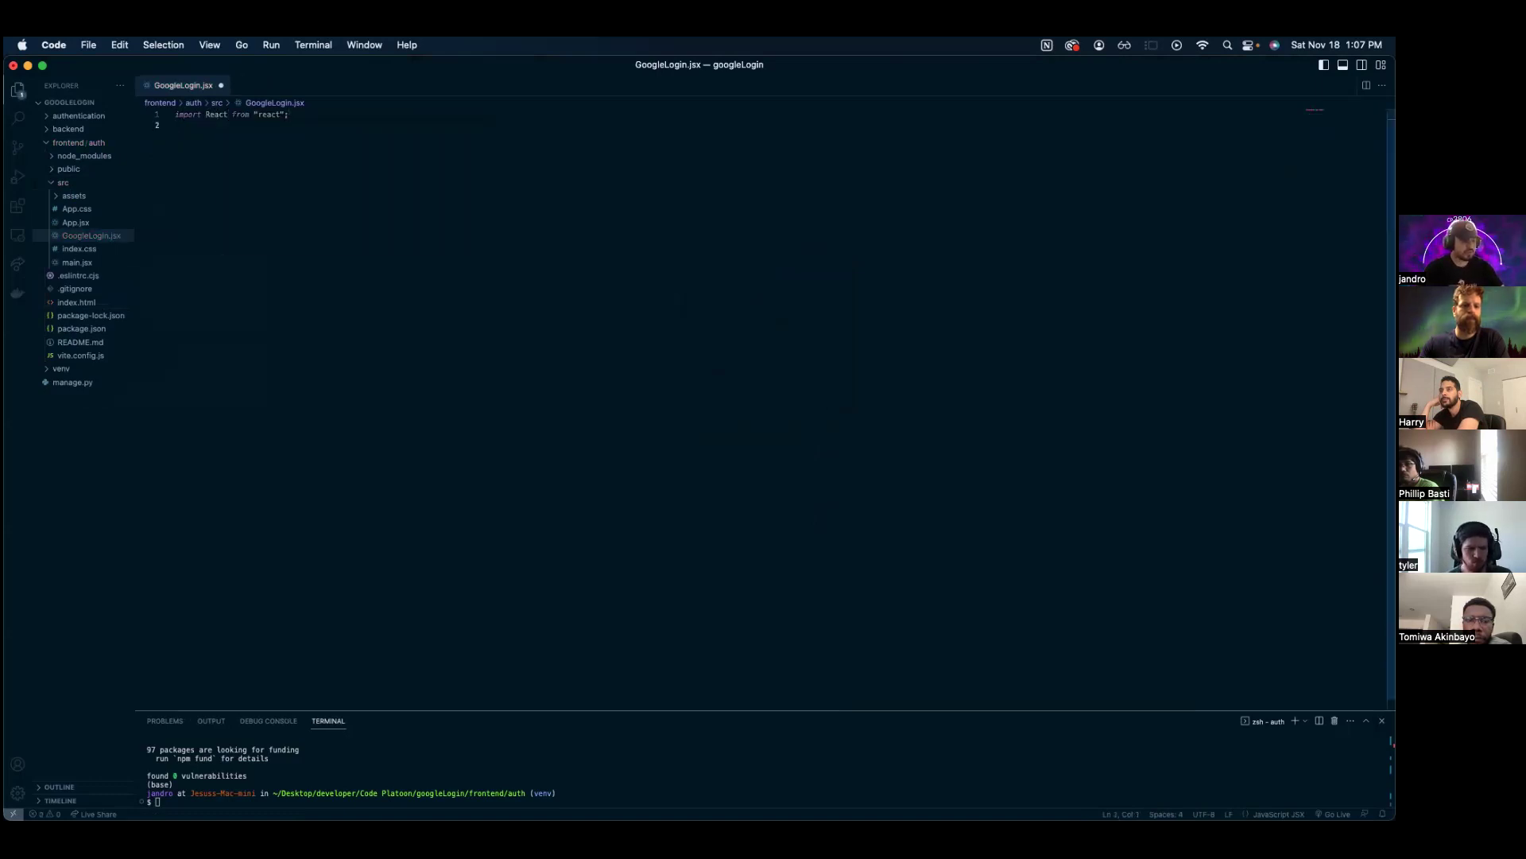
- Start typing the npm install command for jwt-decode in the terminal
{"action": "left_click", "coordinate": [214, 795]}
{"action": "type", "text": "npm"}
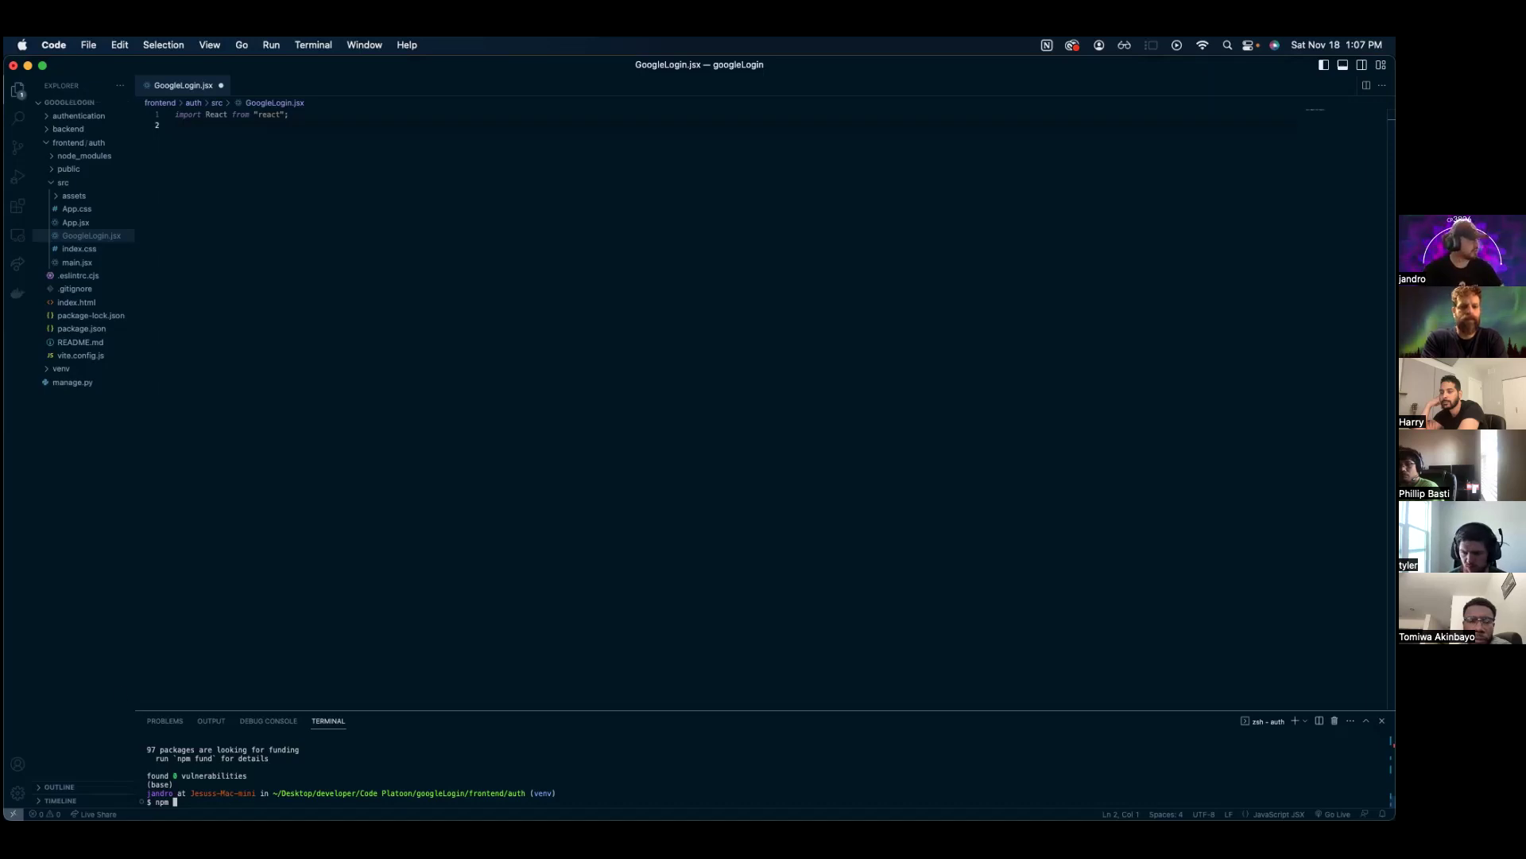
{"action": "type", "text": "install jwt-decode"}
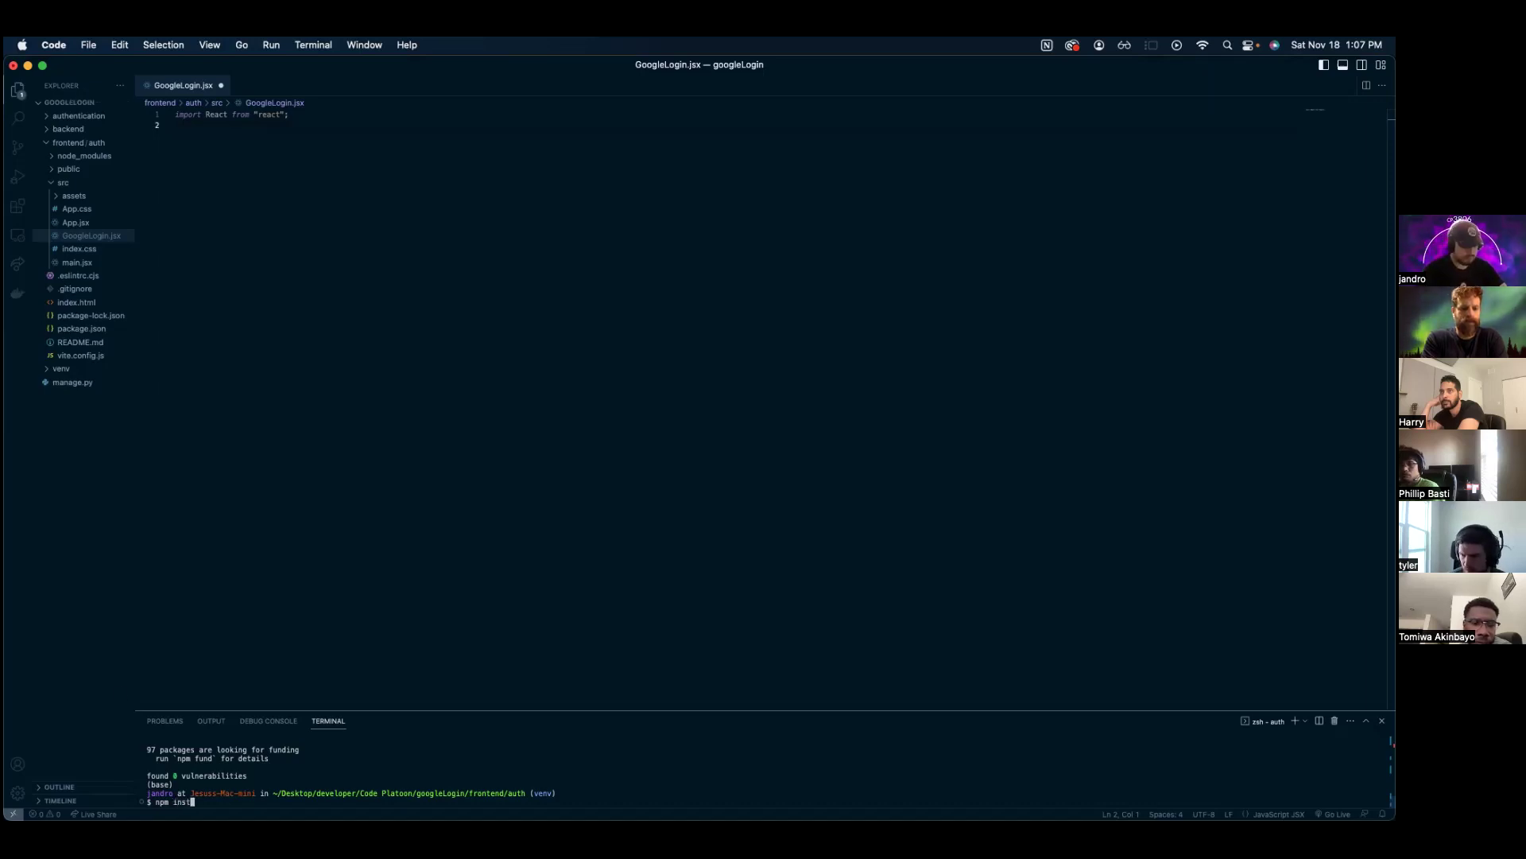